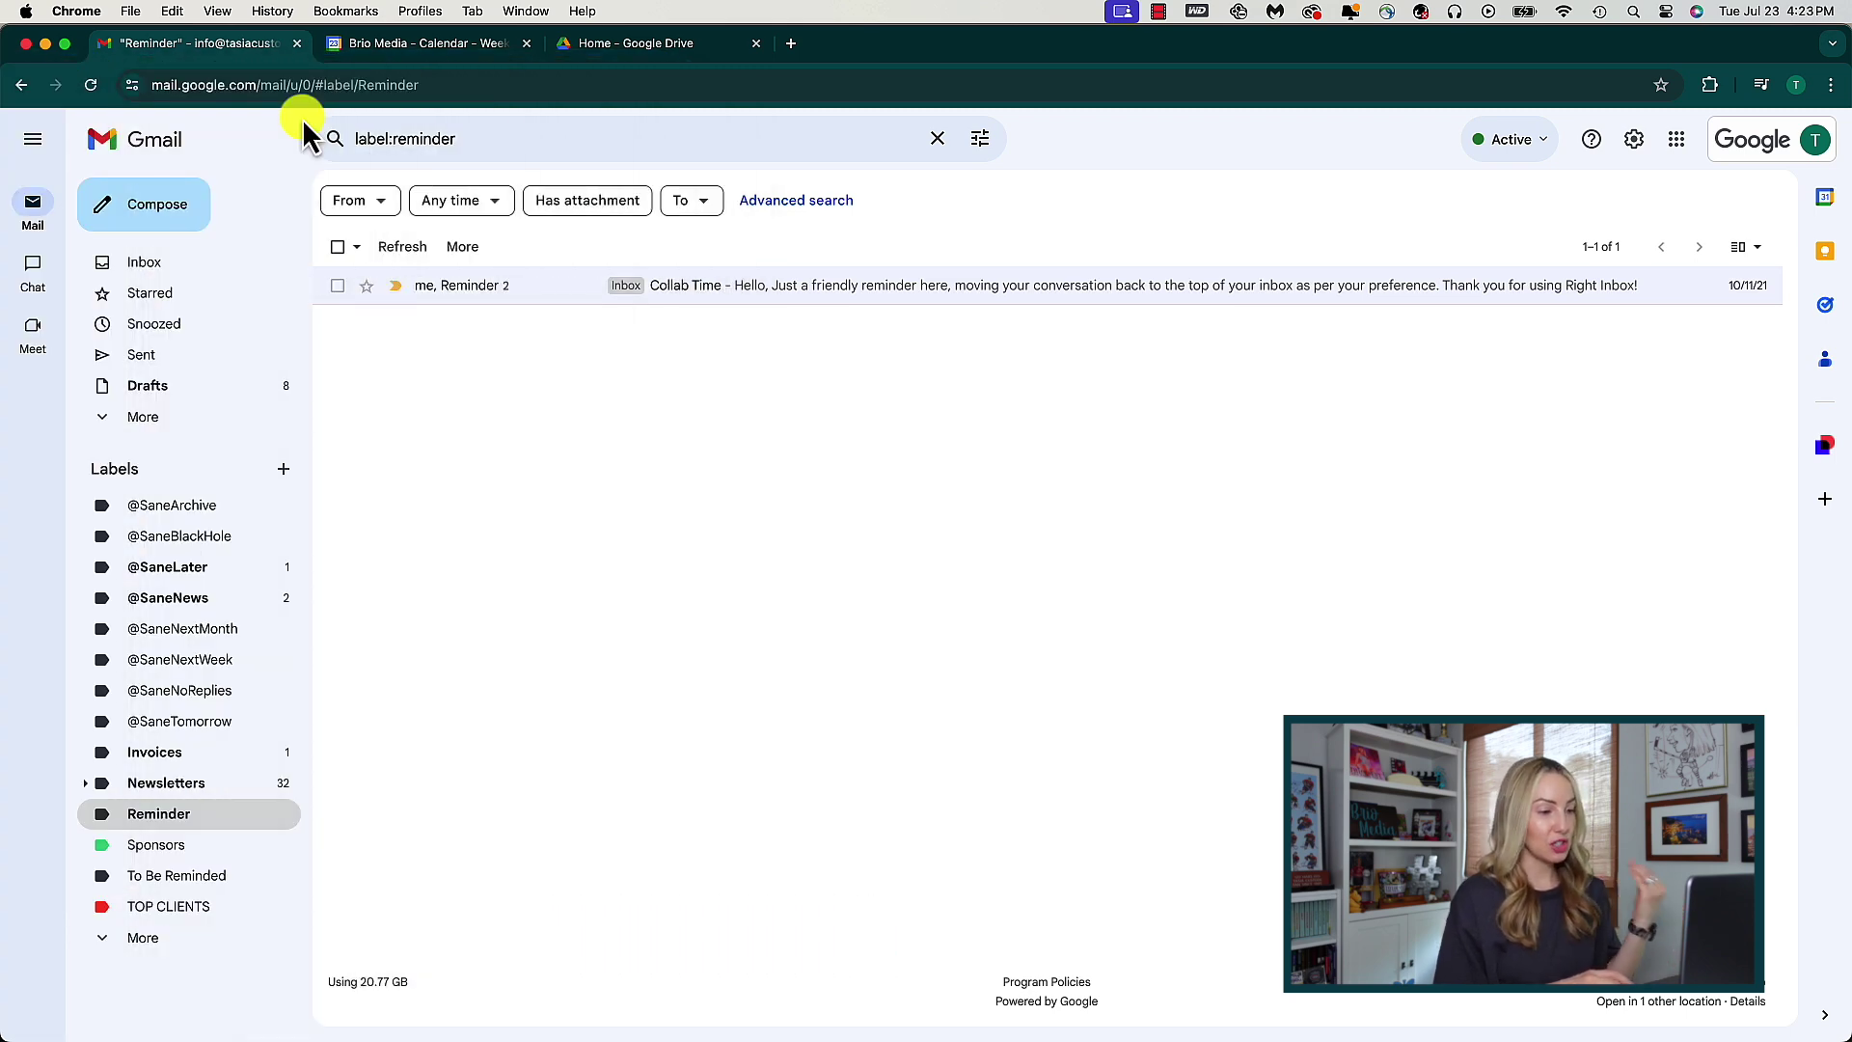
# - Switch from the Brio Media calendar to the Google Drive home page
pyautogui.click(420, 44)
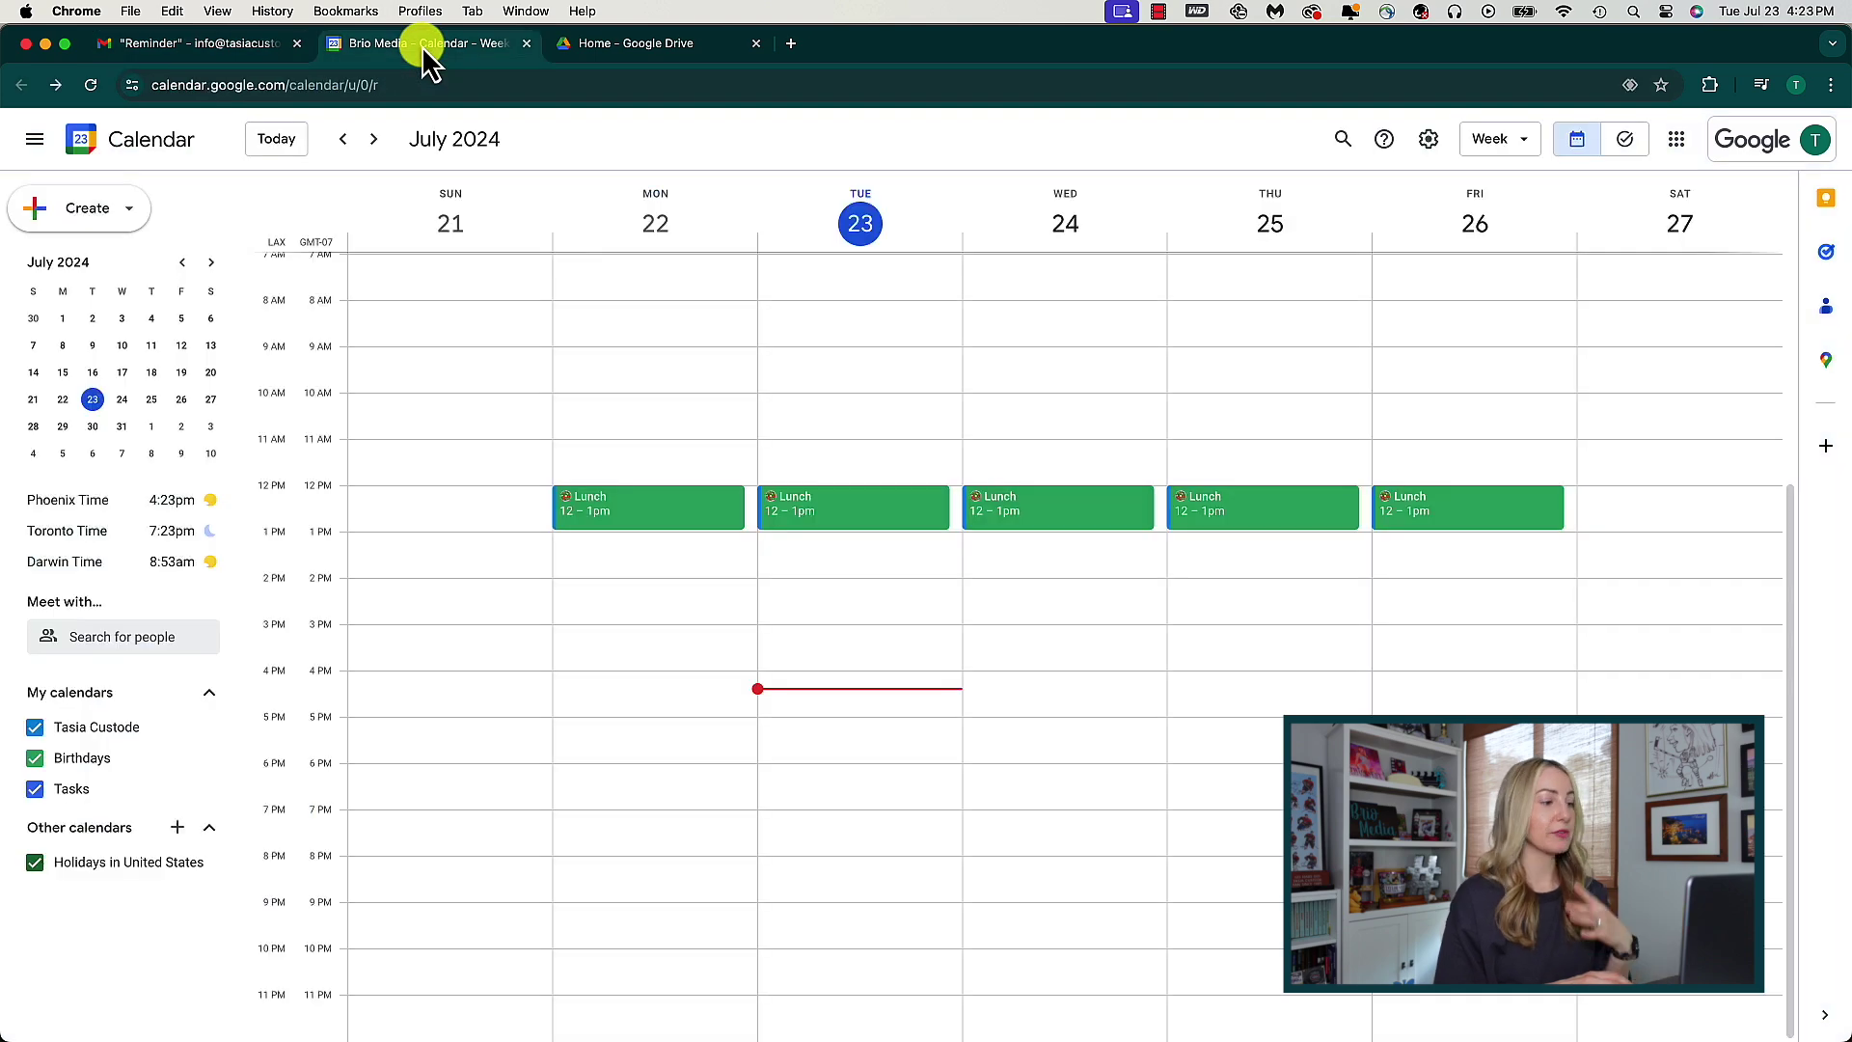
pyautogui.click(611, 46)
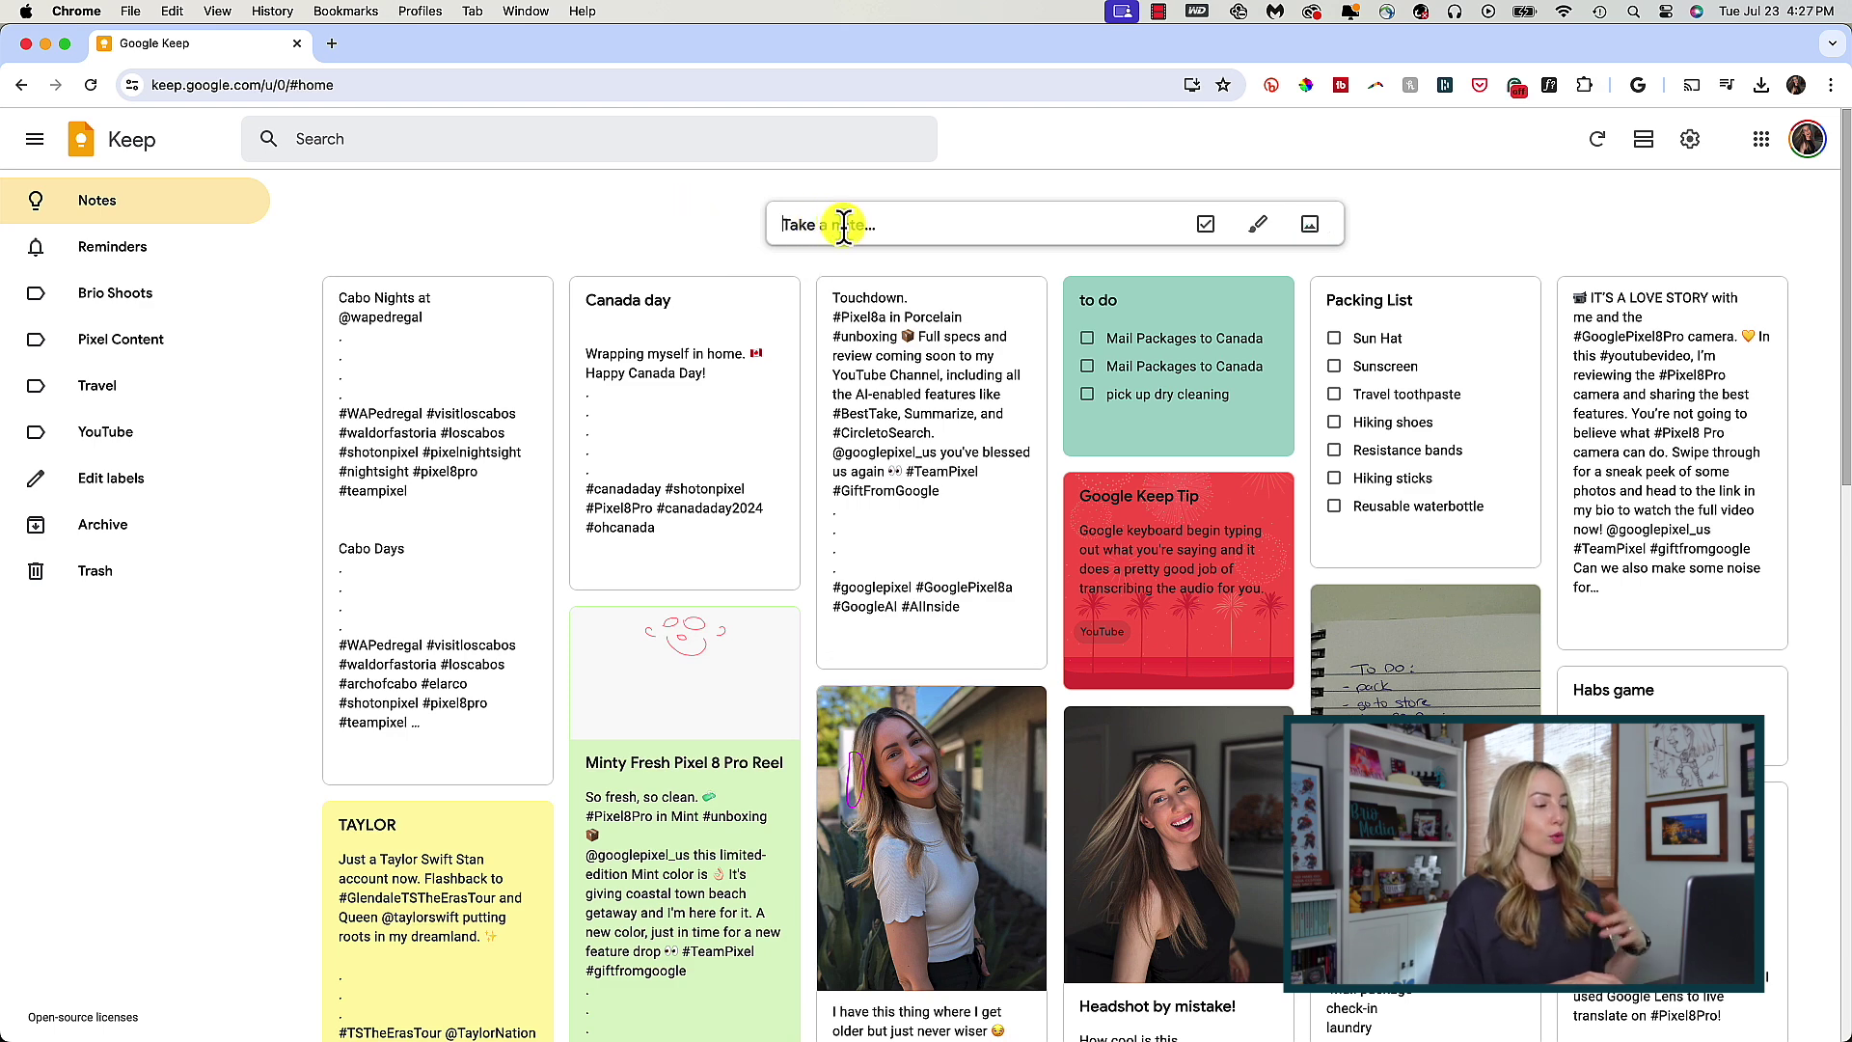
# - Expand the 'Take a note…' box into a blank new note
pyautogui.click(844, 226)
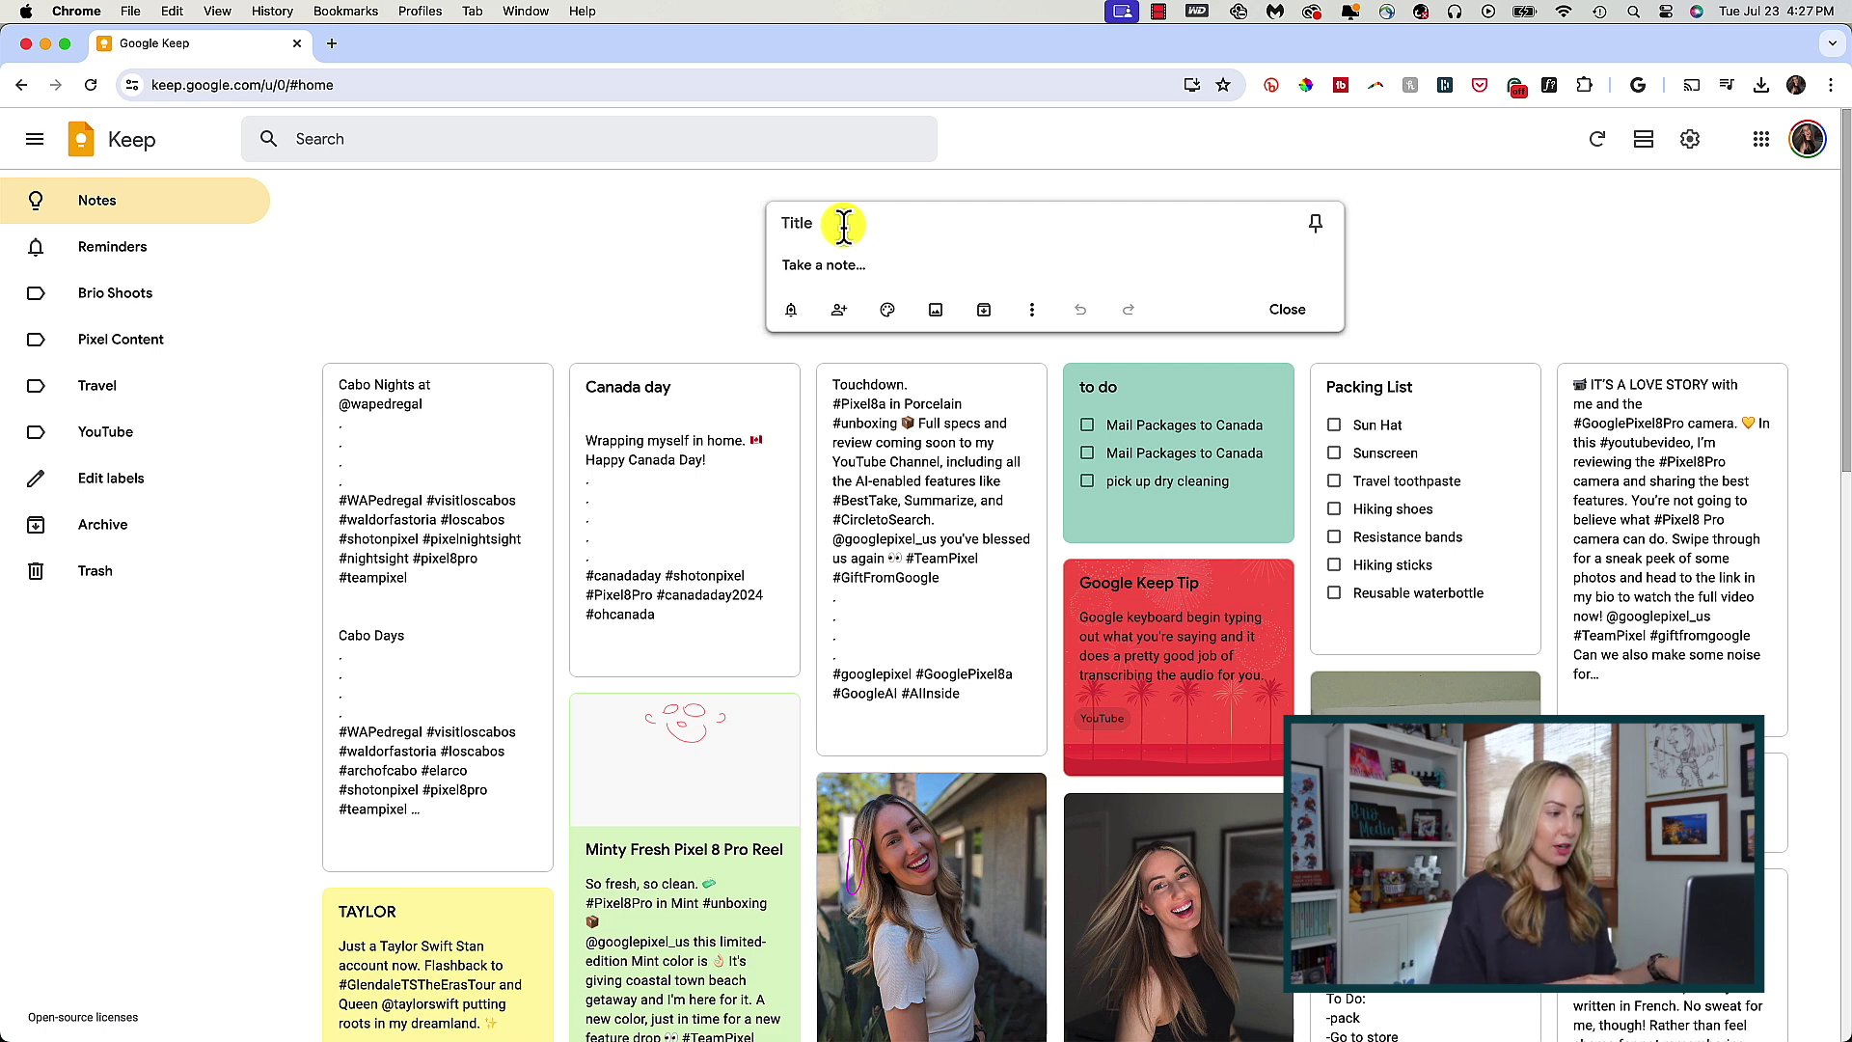
# - Title the note 'KLC Meeting Notes', list five to-dos ending with a playback-issue follow-up, and save it
pyautogui.click(840, 224)
pyautogui.write('KLC Meeting Notes')
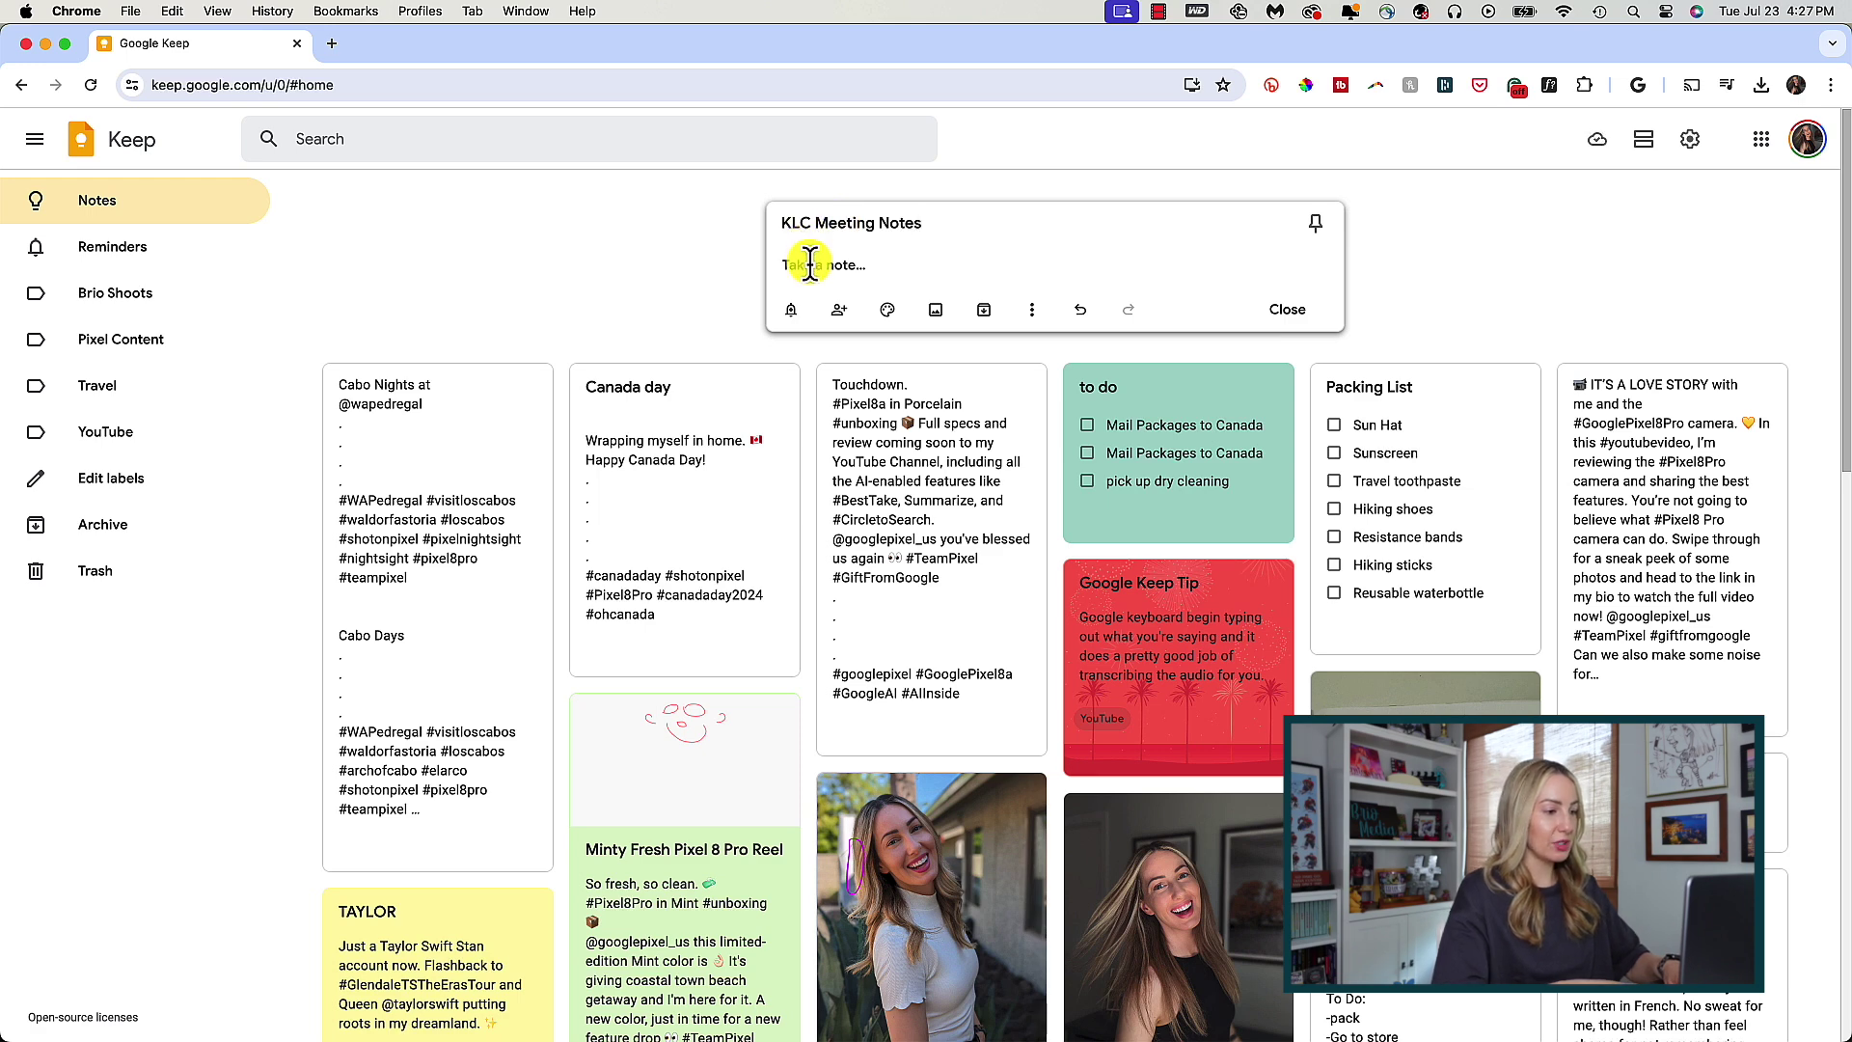
pyautogui.click(810, 263)
pyautogui.write('Add weekly video')
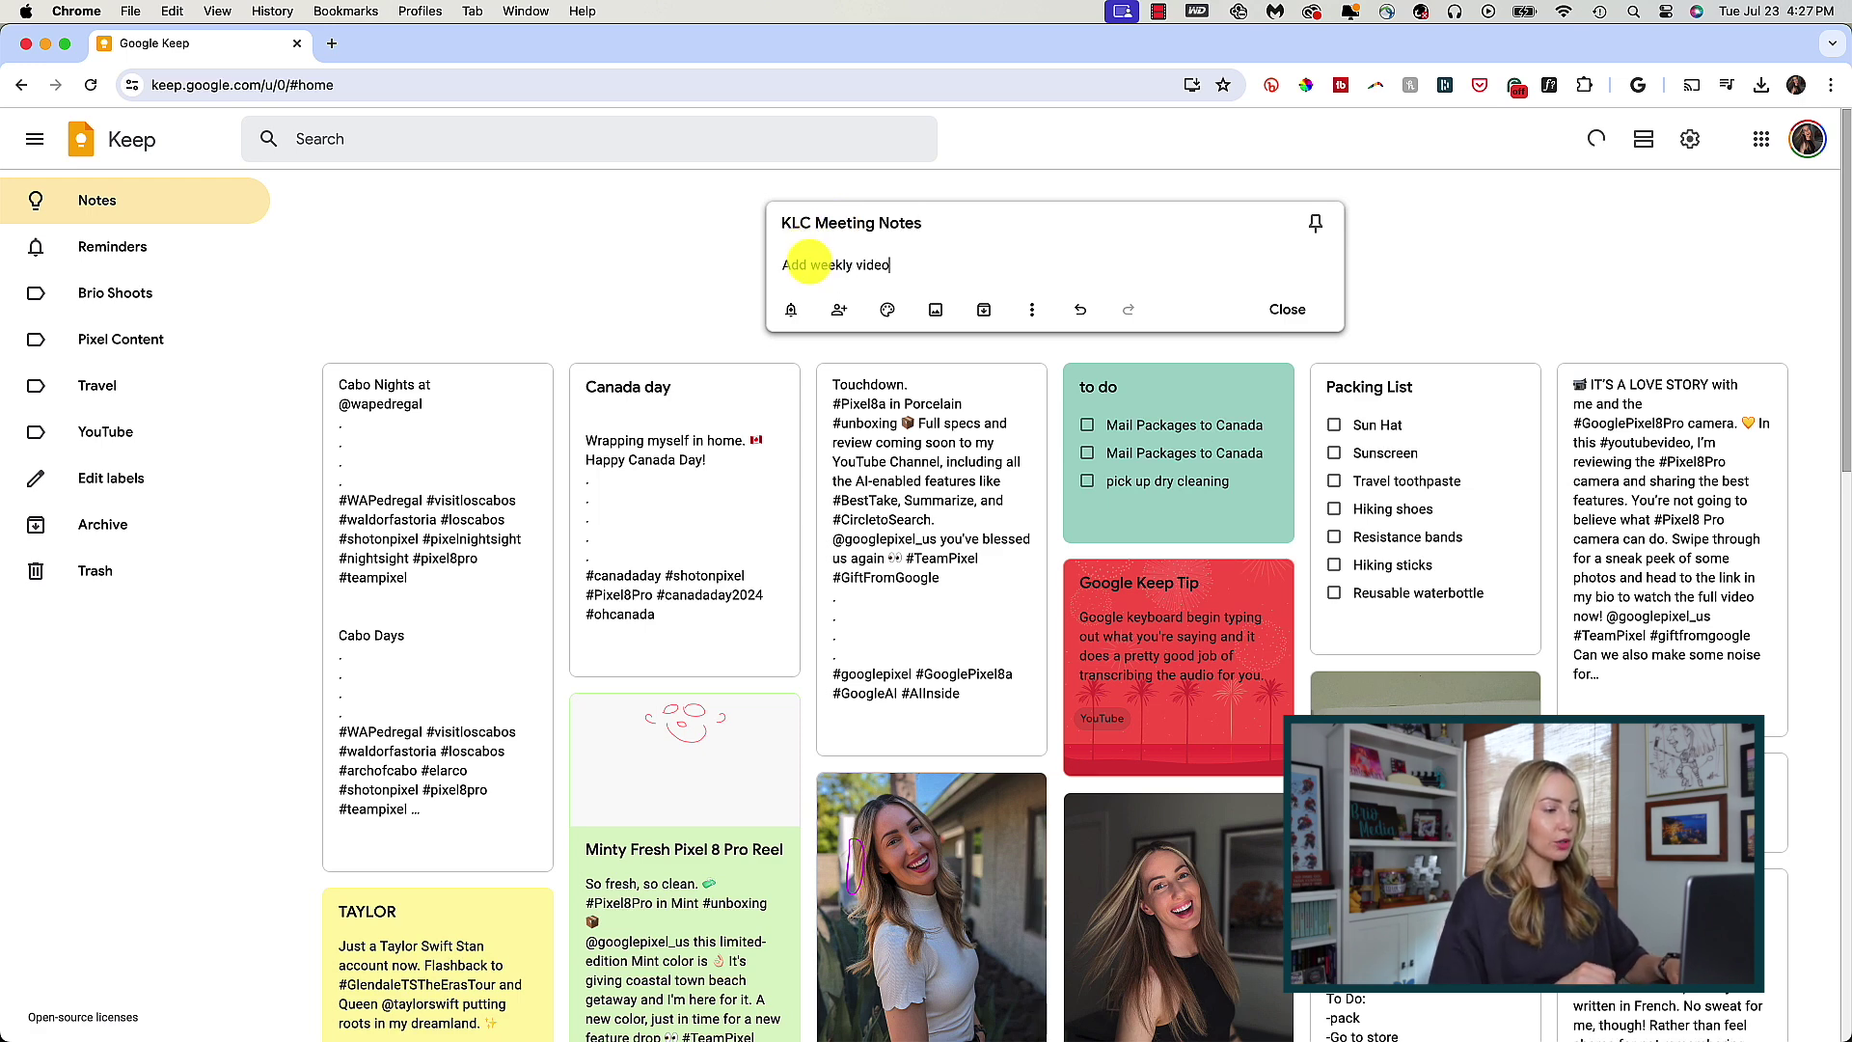
pyautogui.press('Return')
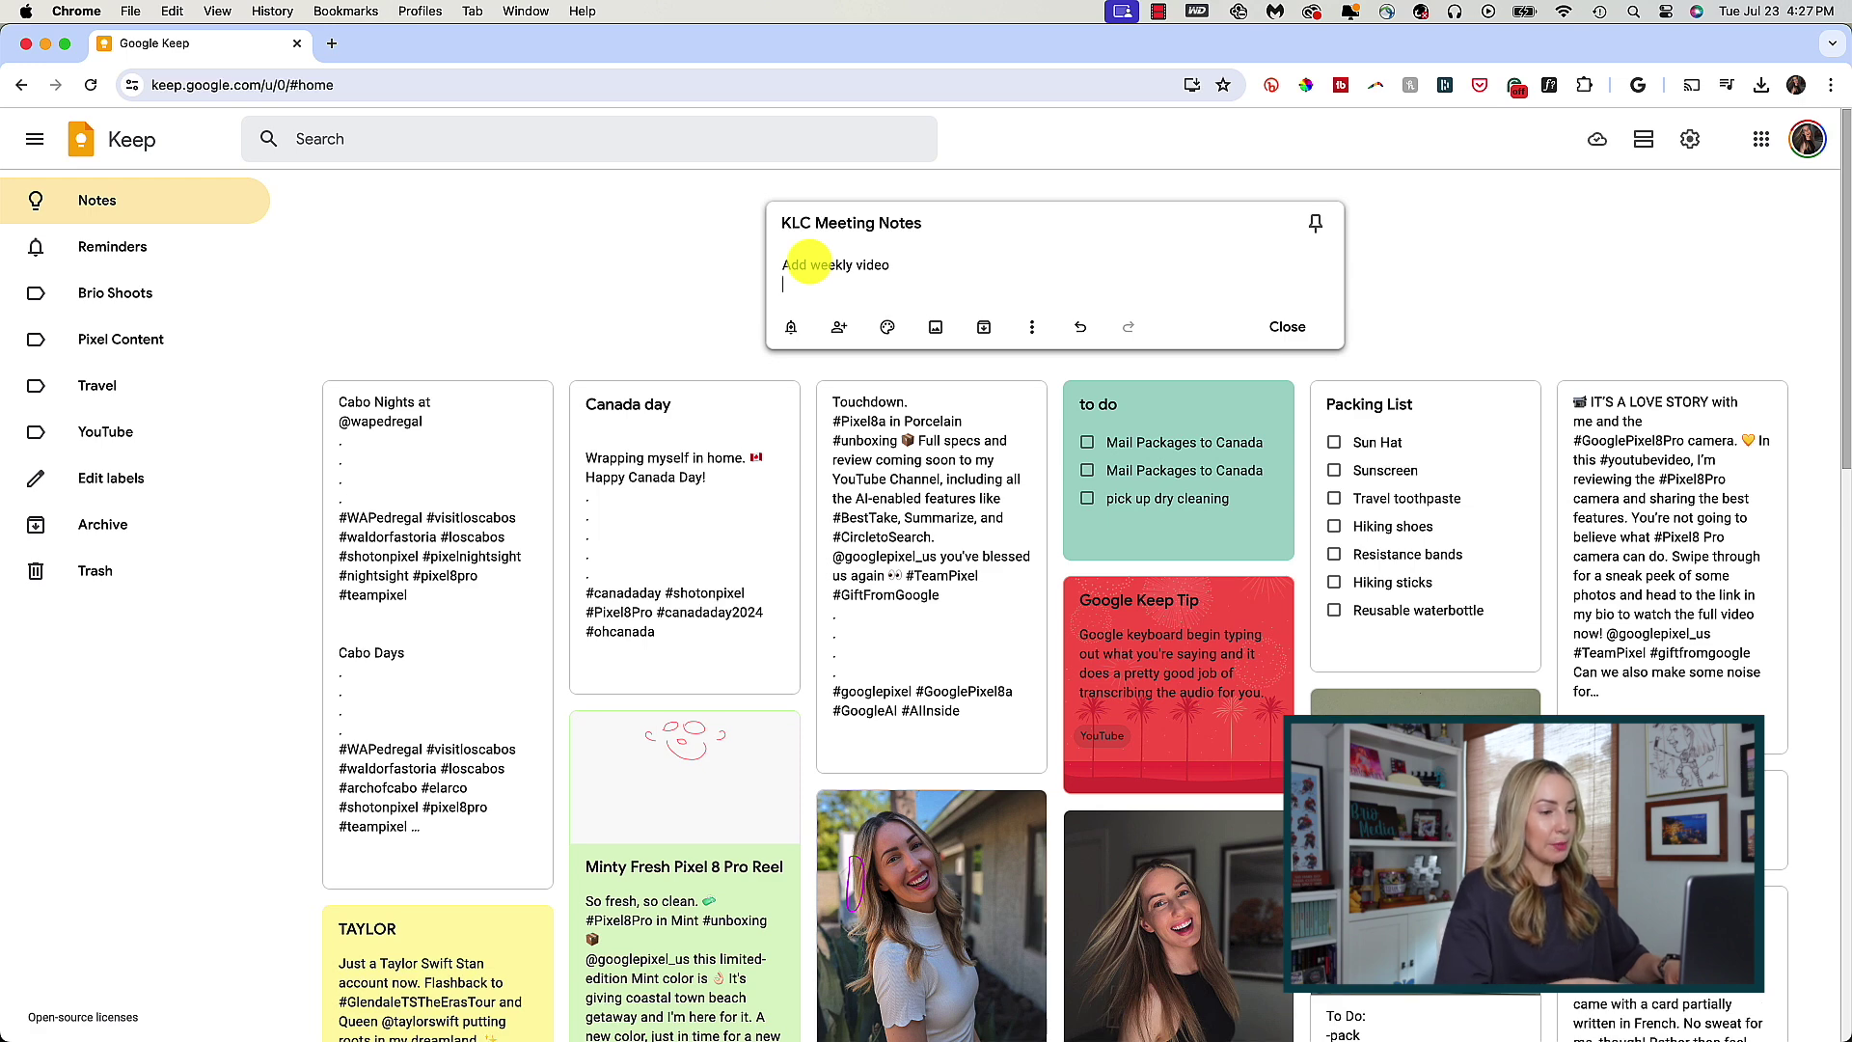
pyautogui.press('Return')
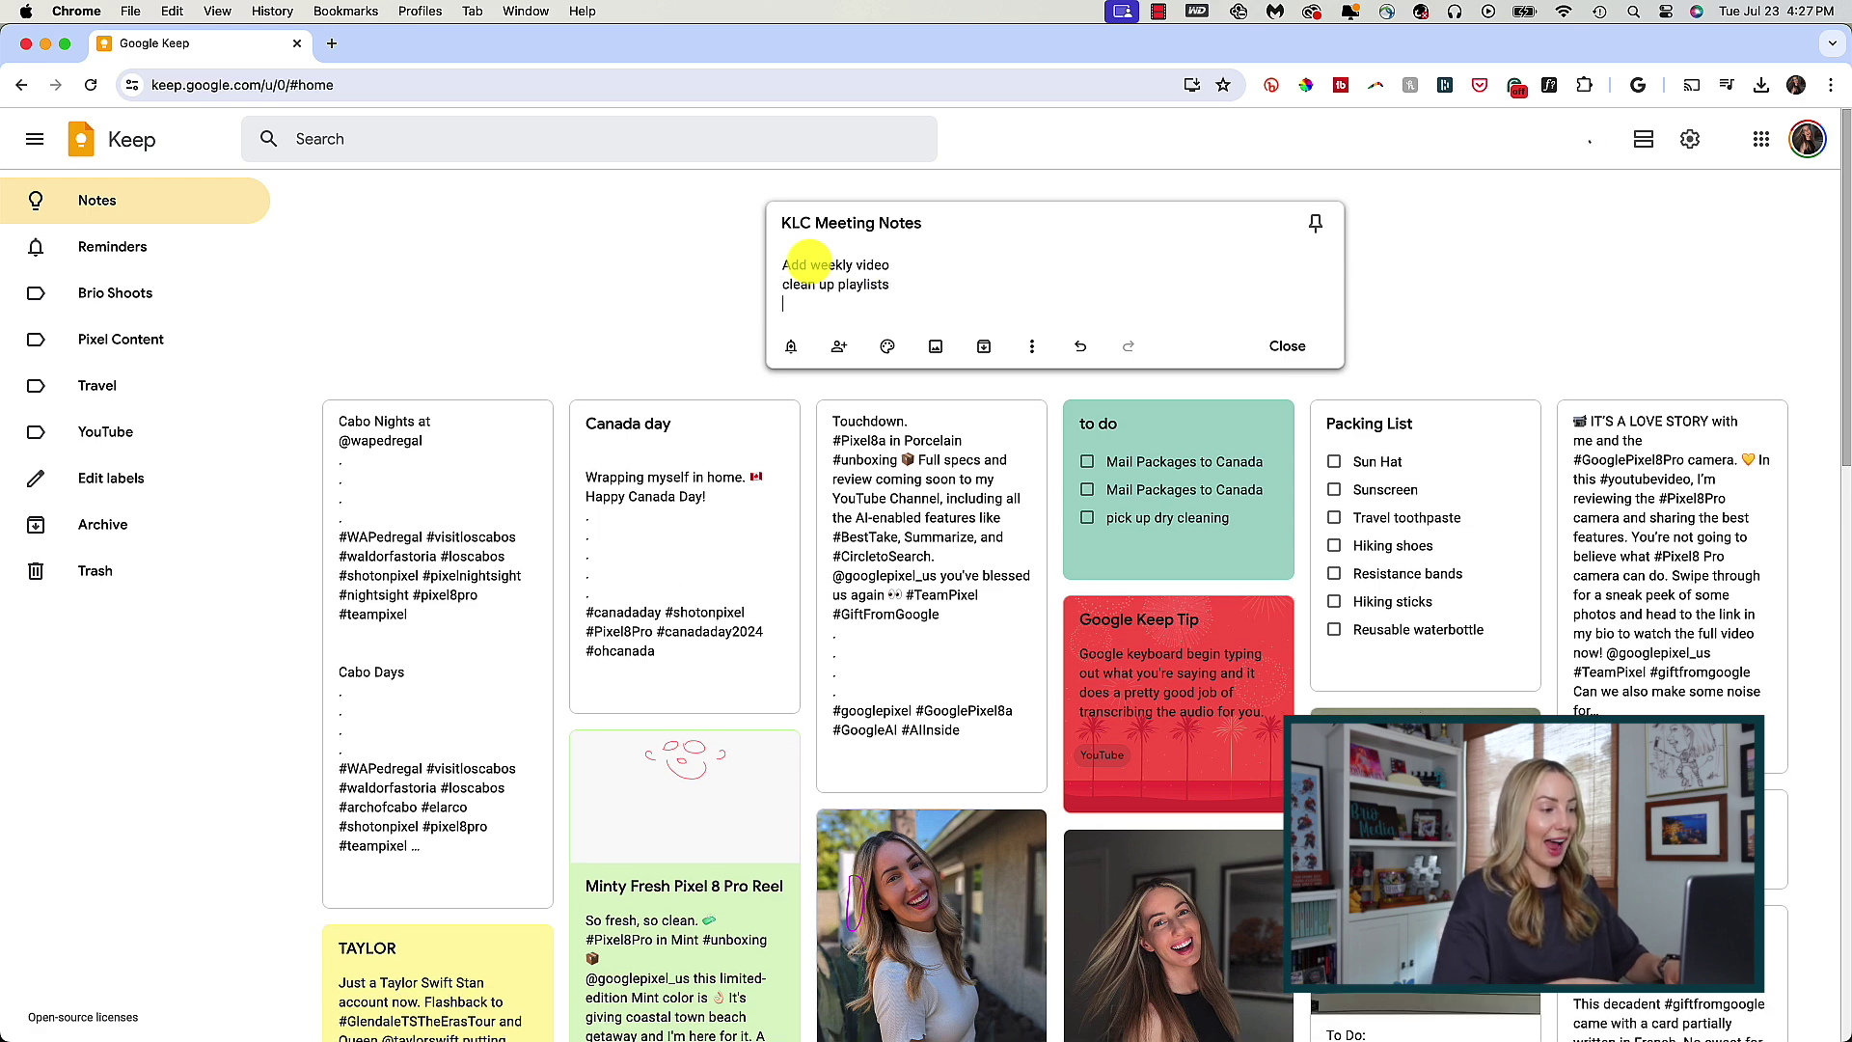
pyautogui.write('find out about community tab')
pyautogui.press('Return')
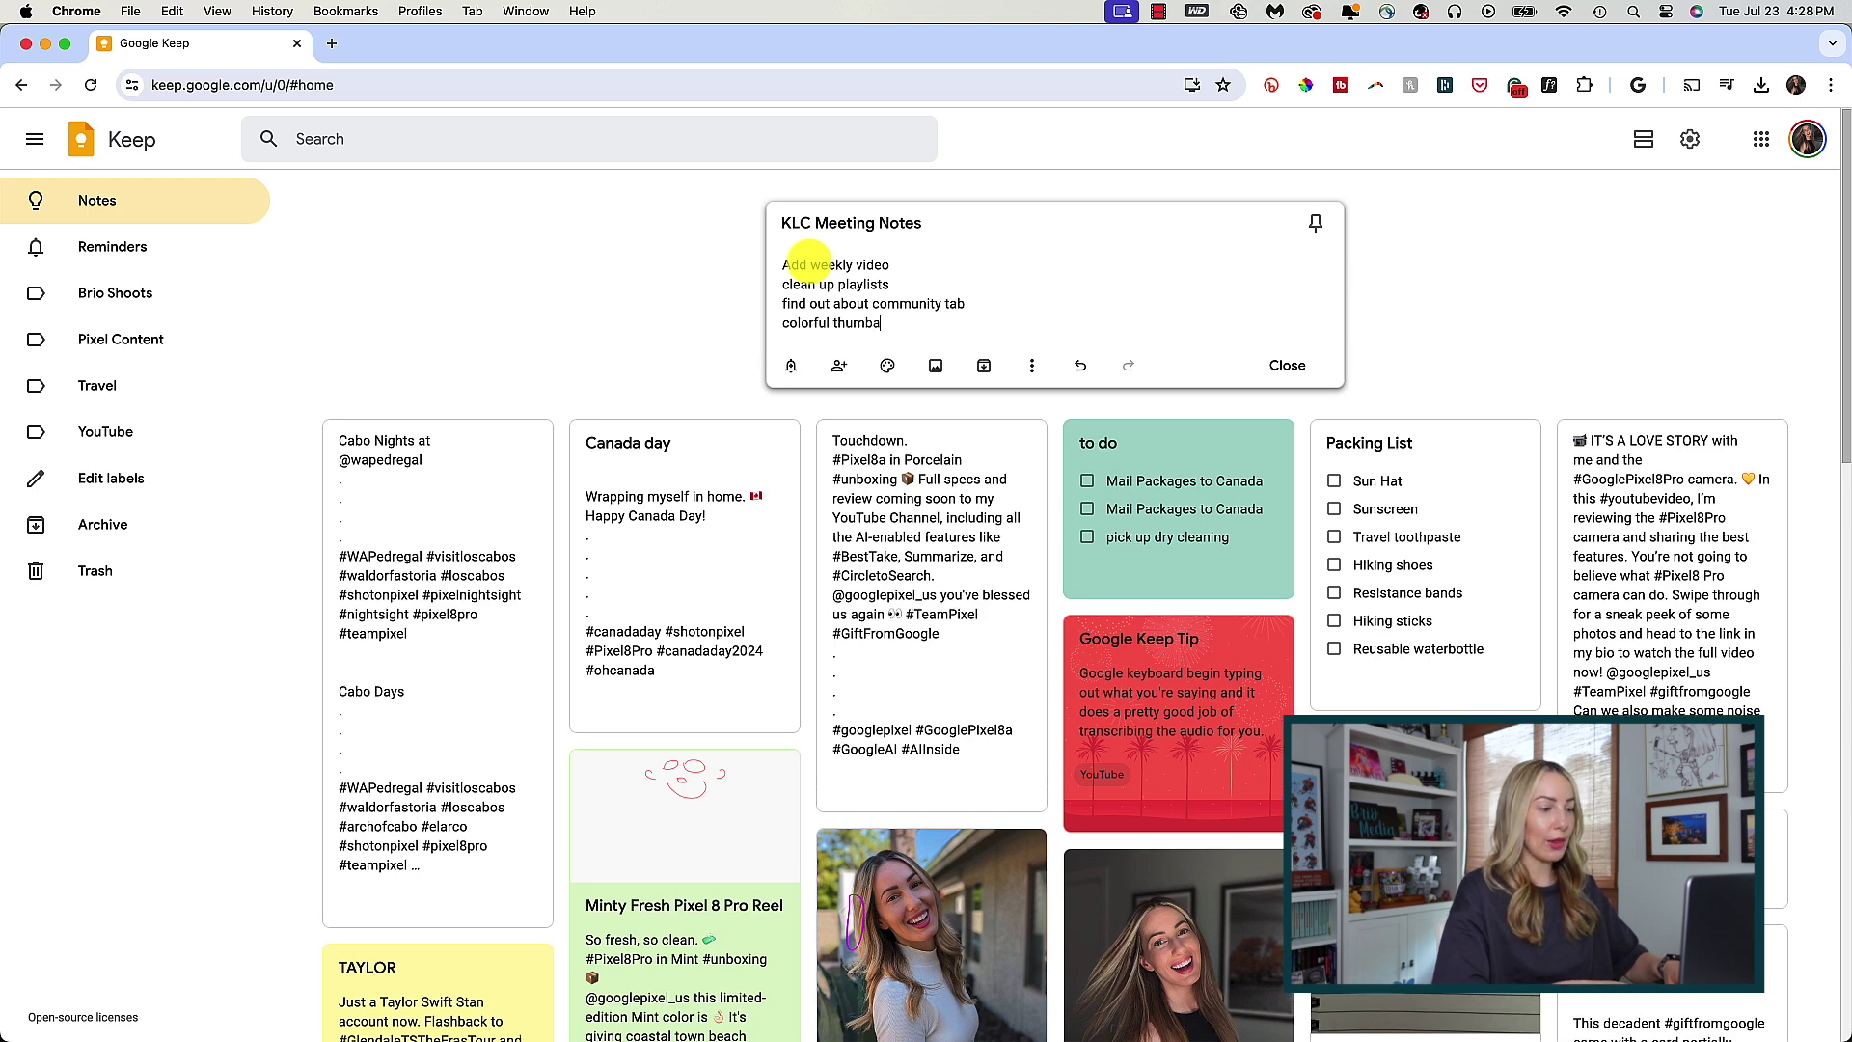
pyautogui.write('love!')
pyautogui.press('Return')
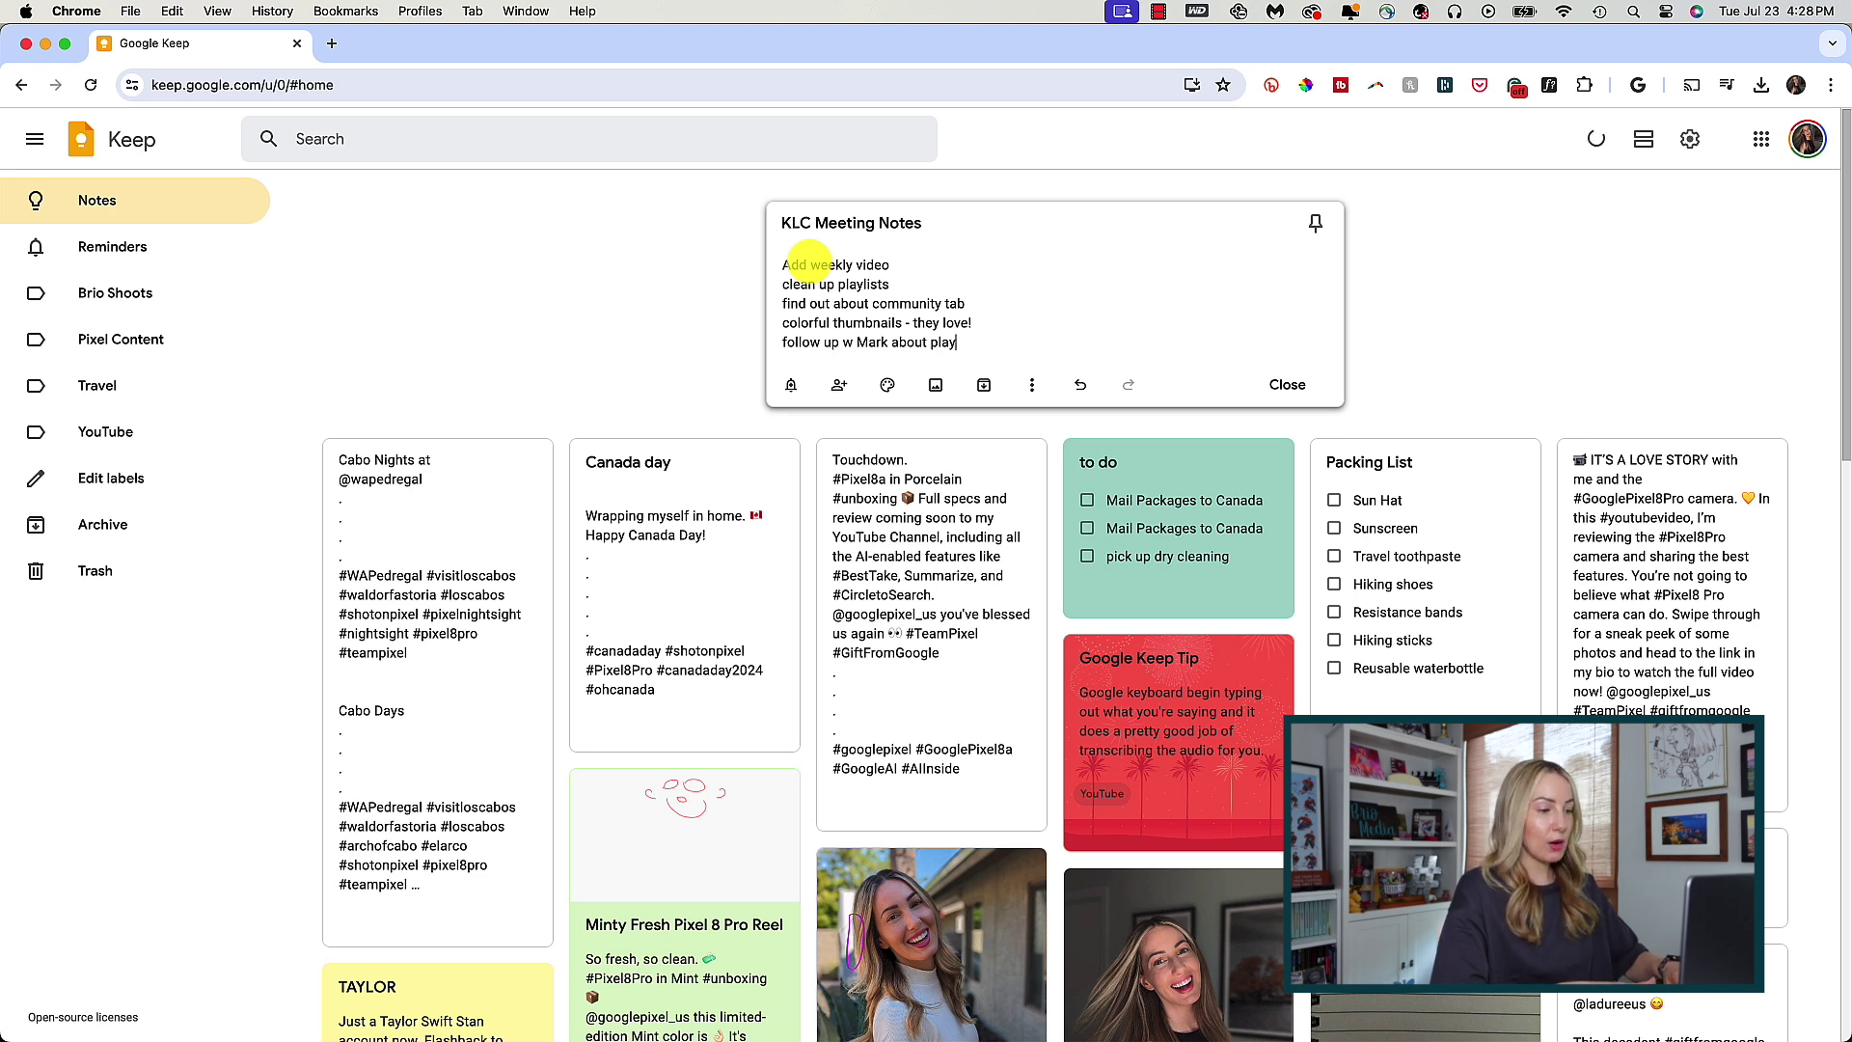
pyautogui.write('follow up w Mark about playback issure')
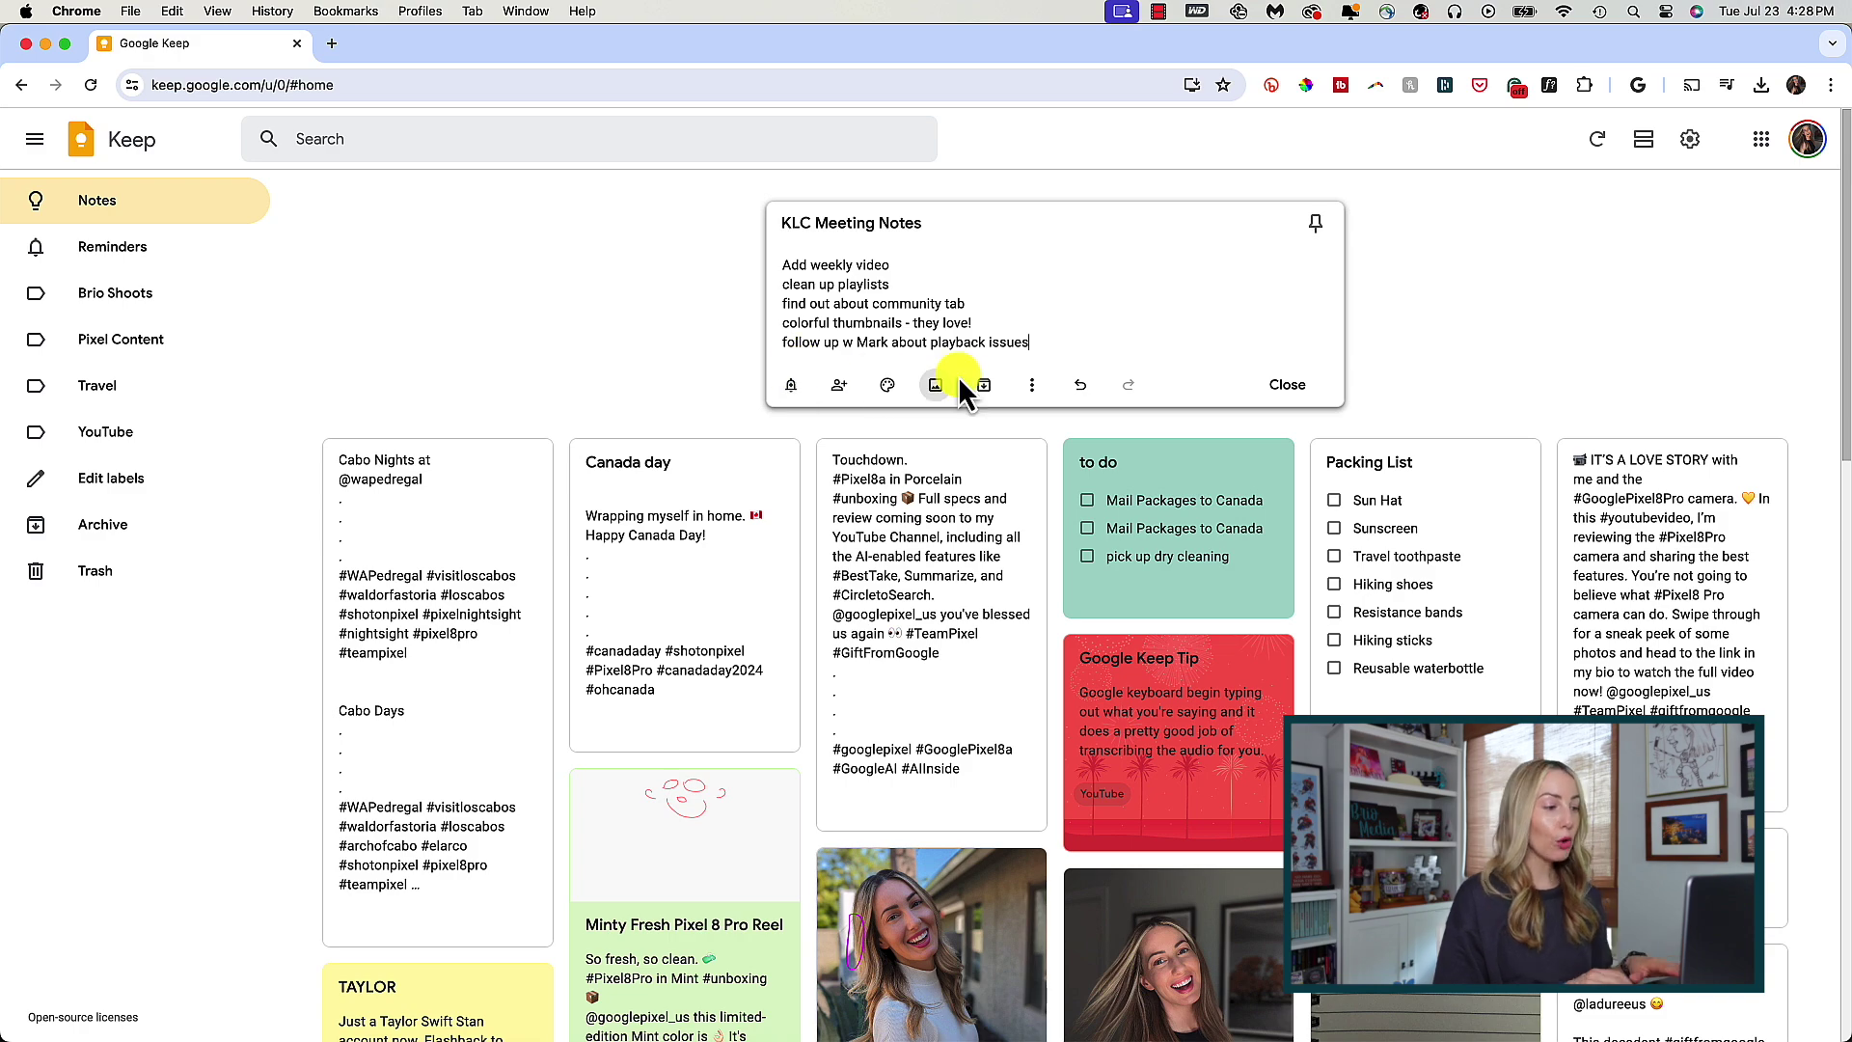
pyautogui.click(668, 298)
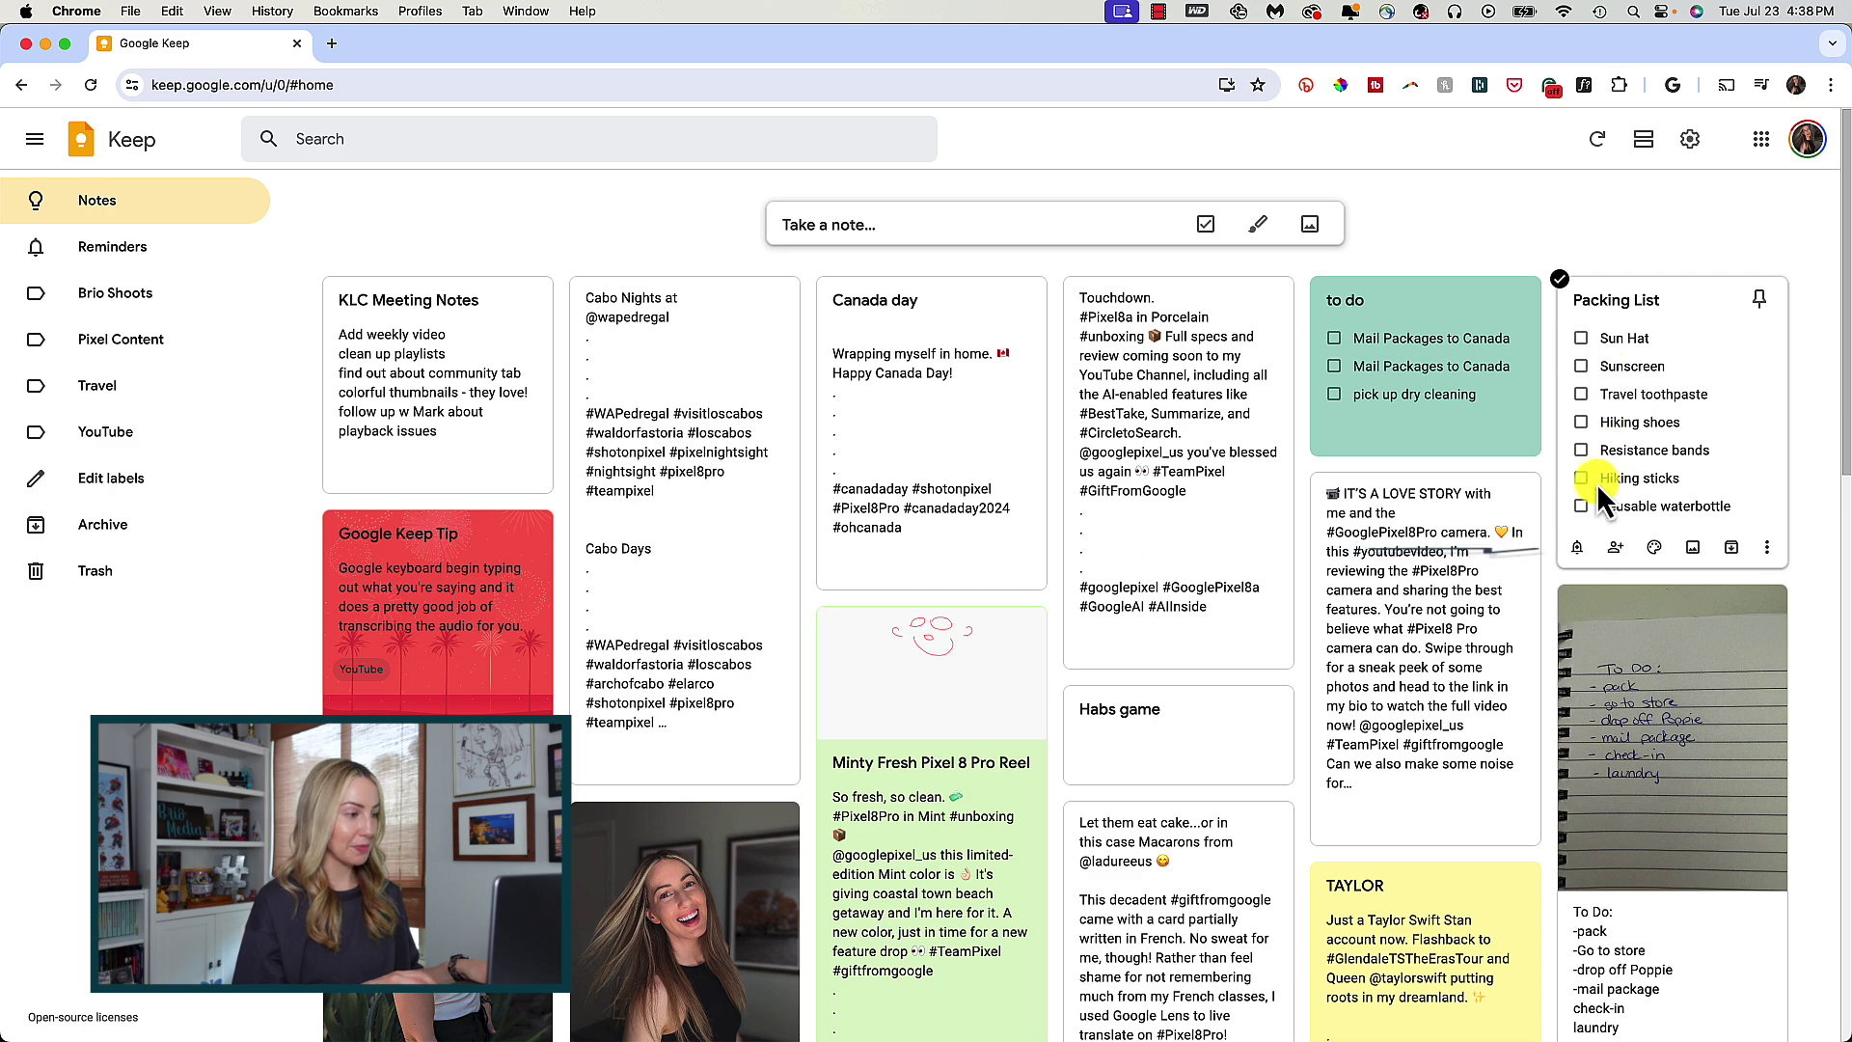
# - Give the Packing List note a location reminder for the first REI store result
pyautogui.click(1578, 549)
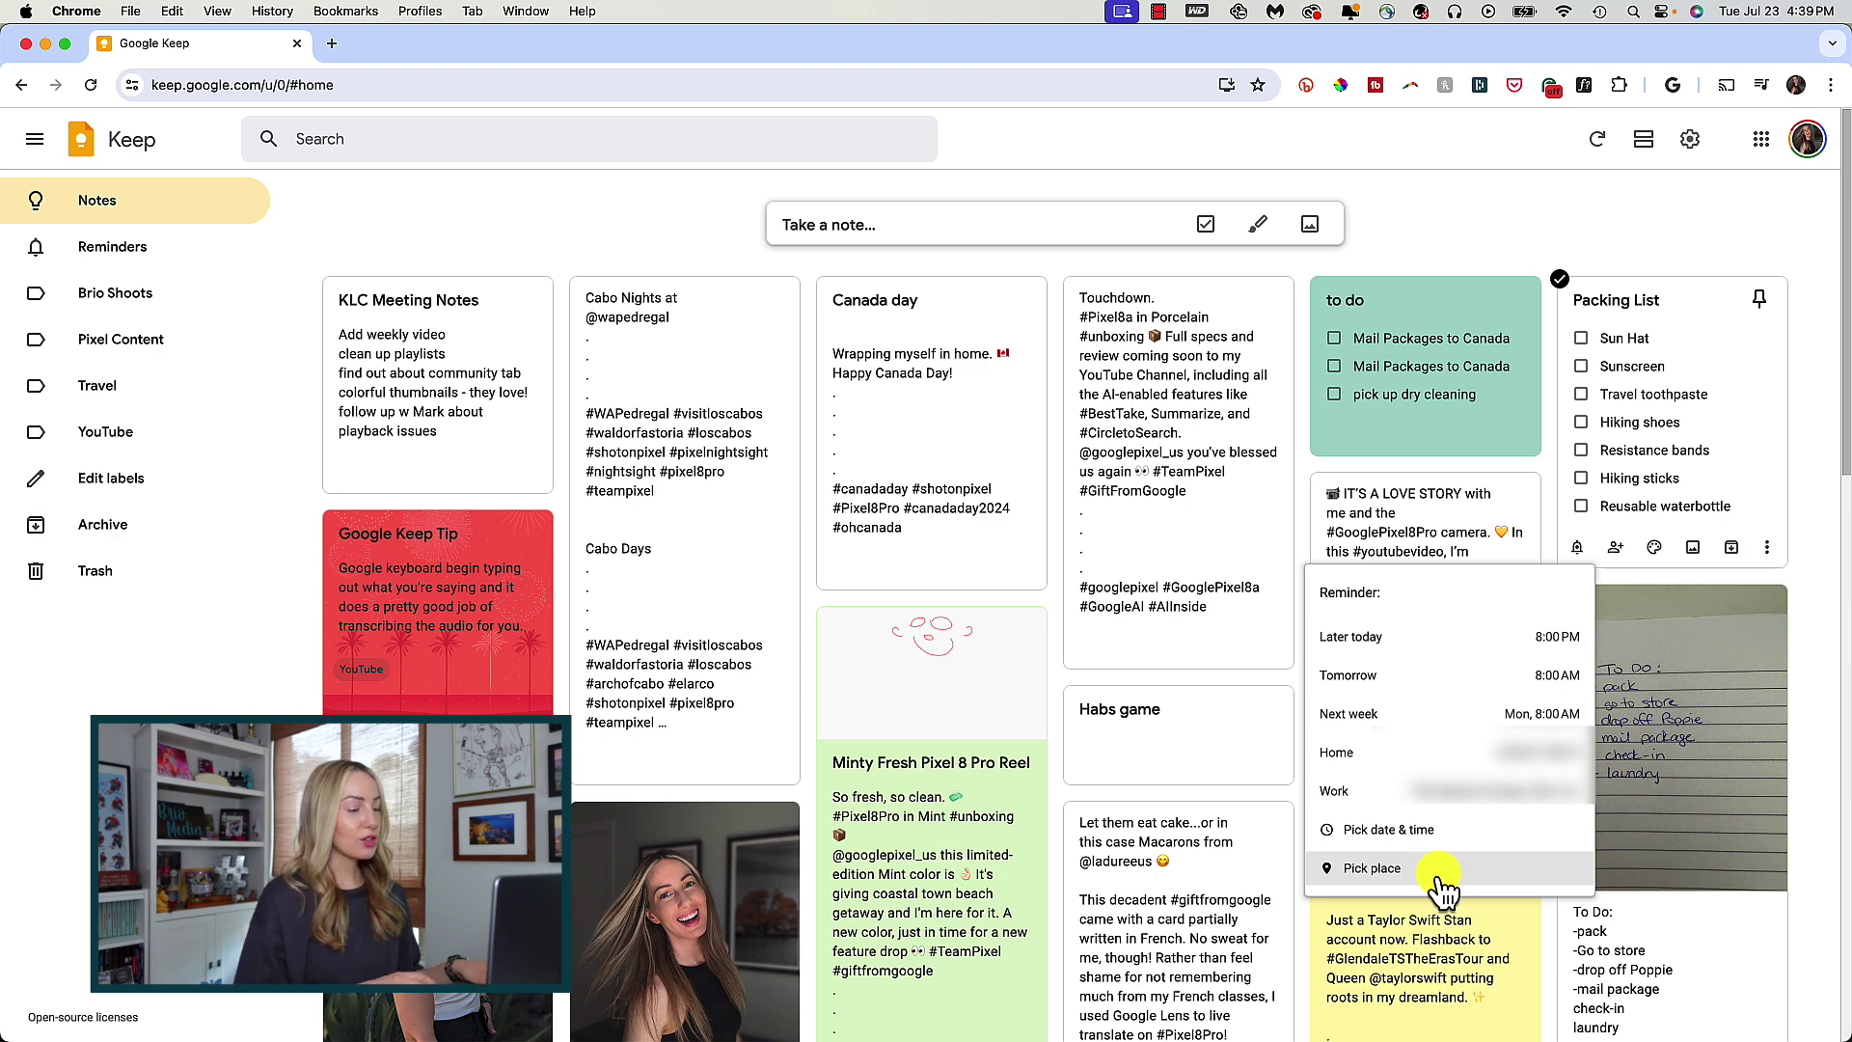
pyautogui.click(1439, 877)
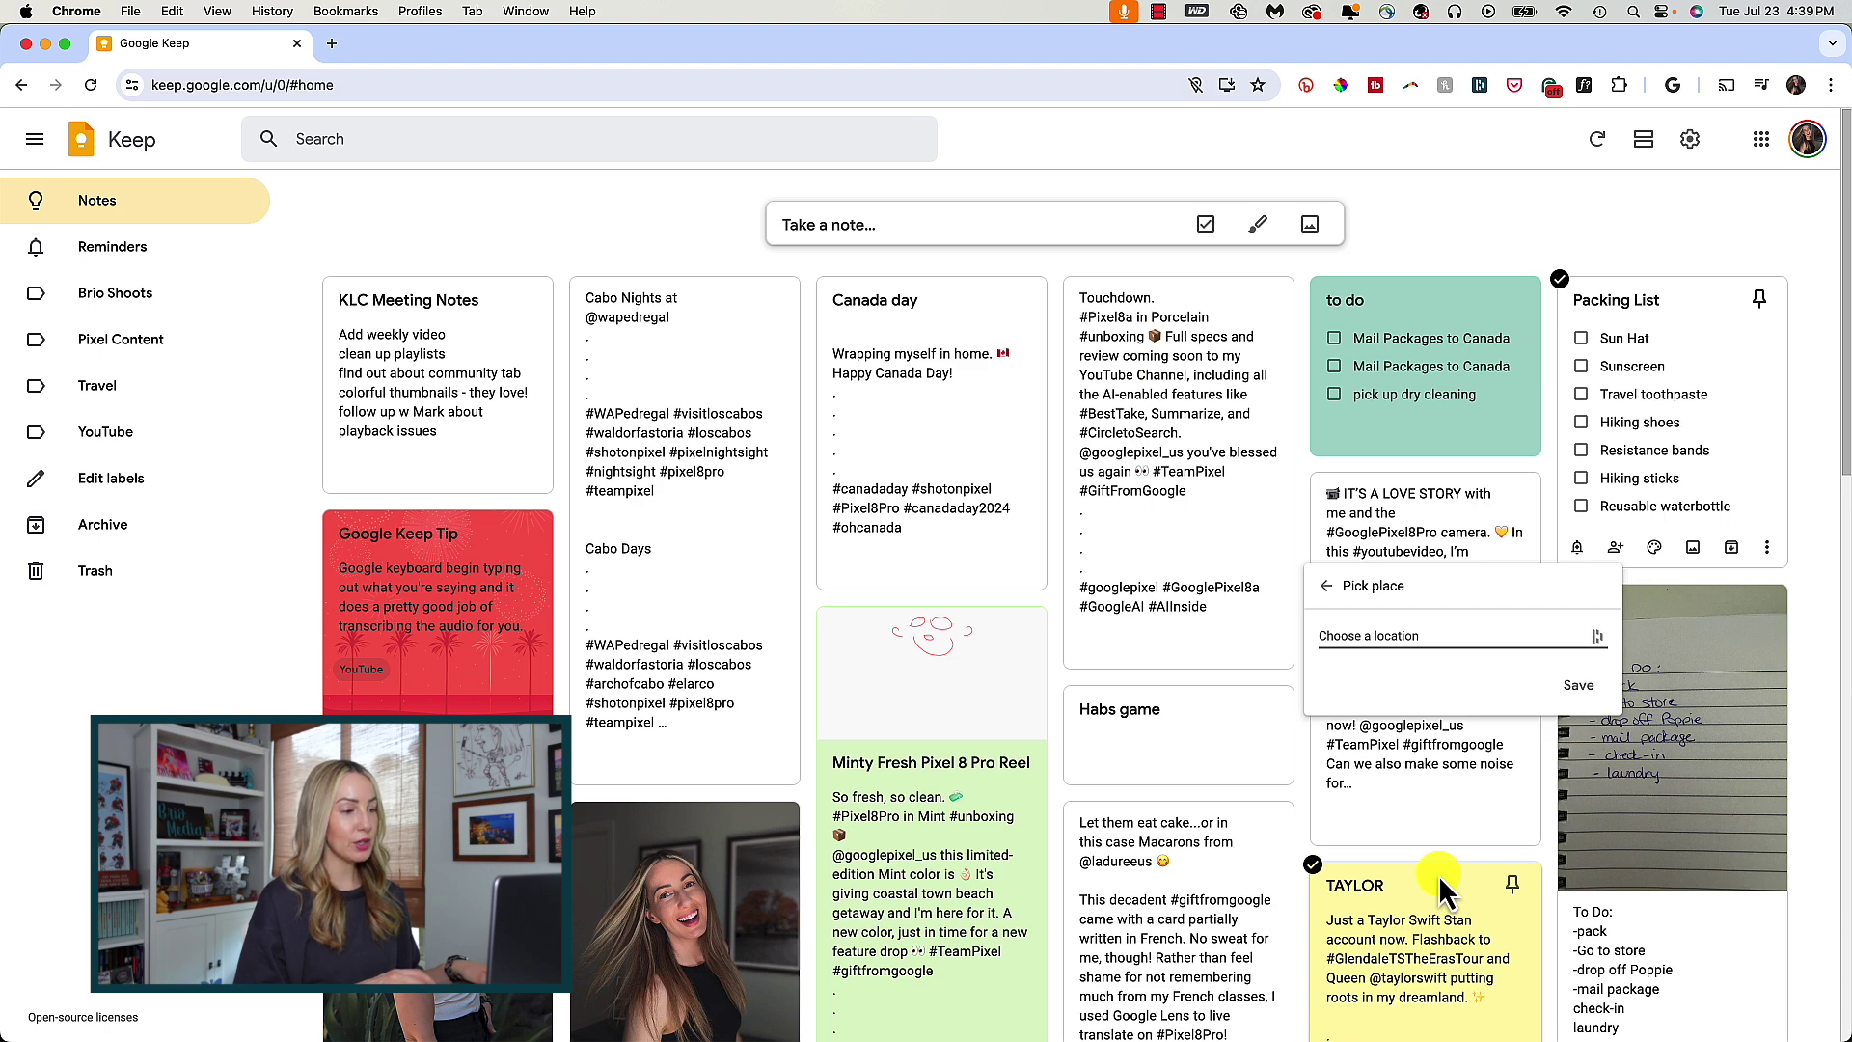
pyautogui.write('REI')
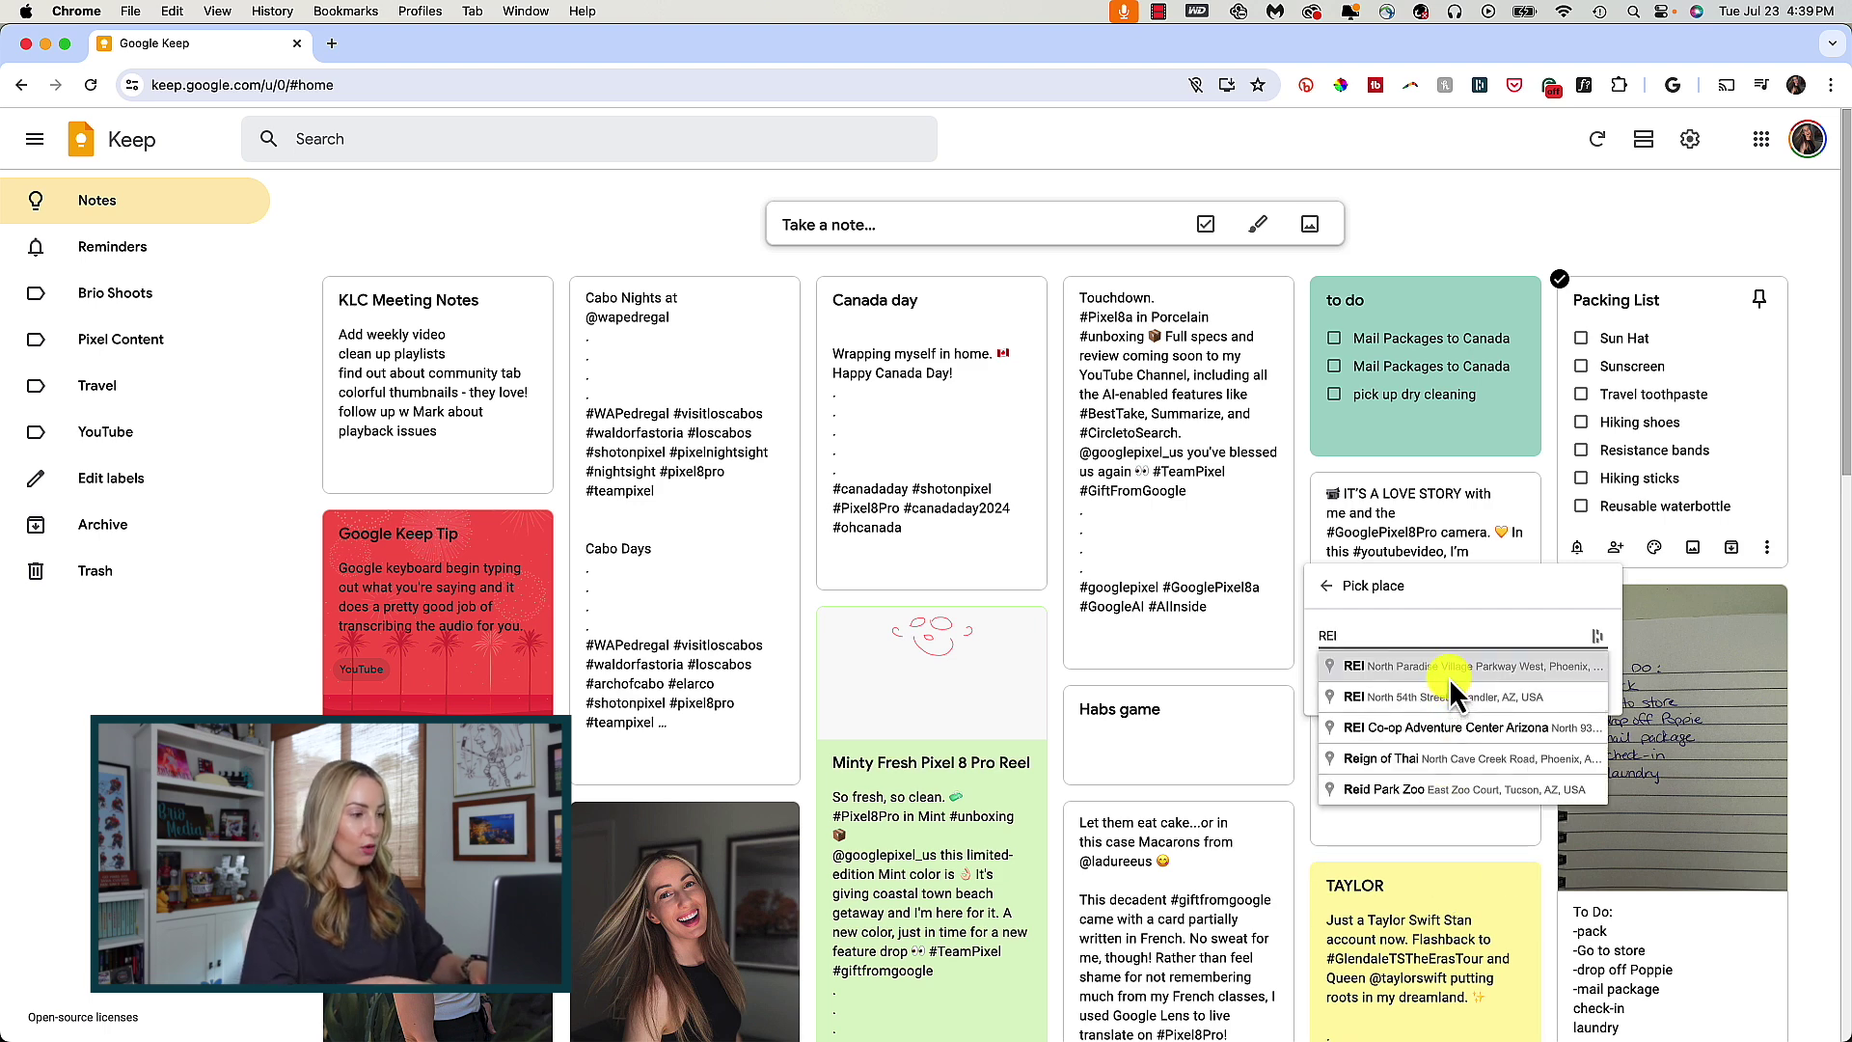
pyautogui.click(1449, 677)
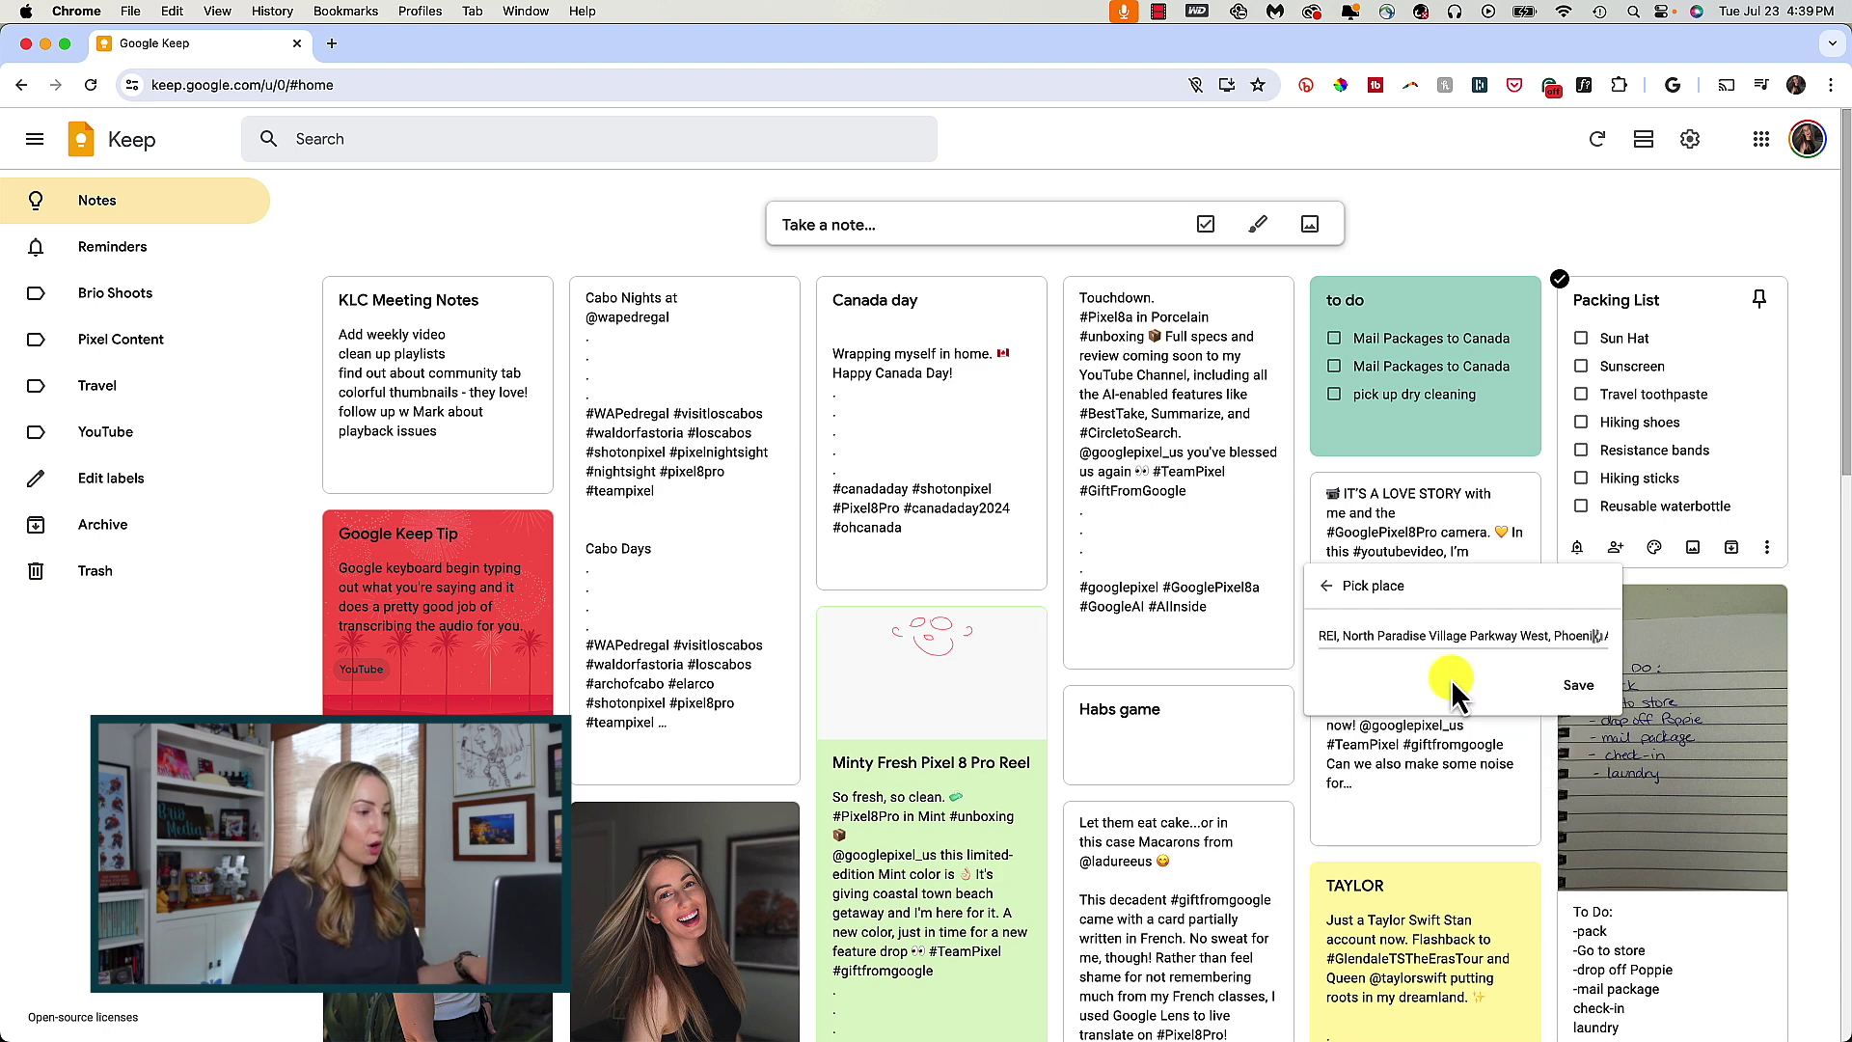
pyautogui.click(1579, 685)
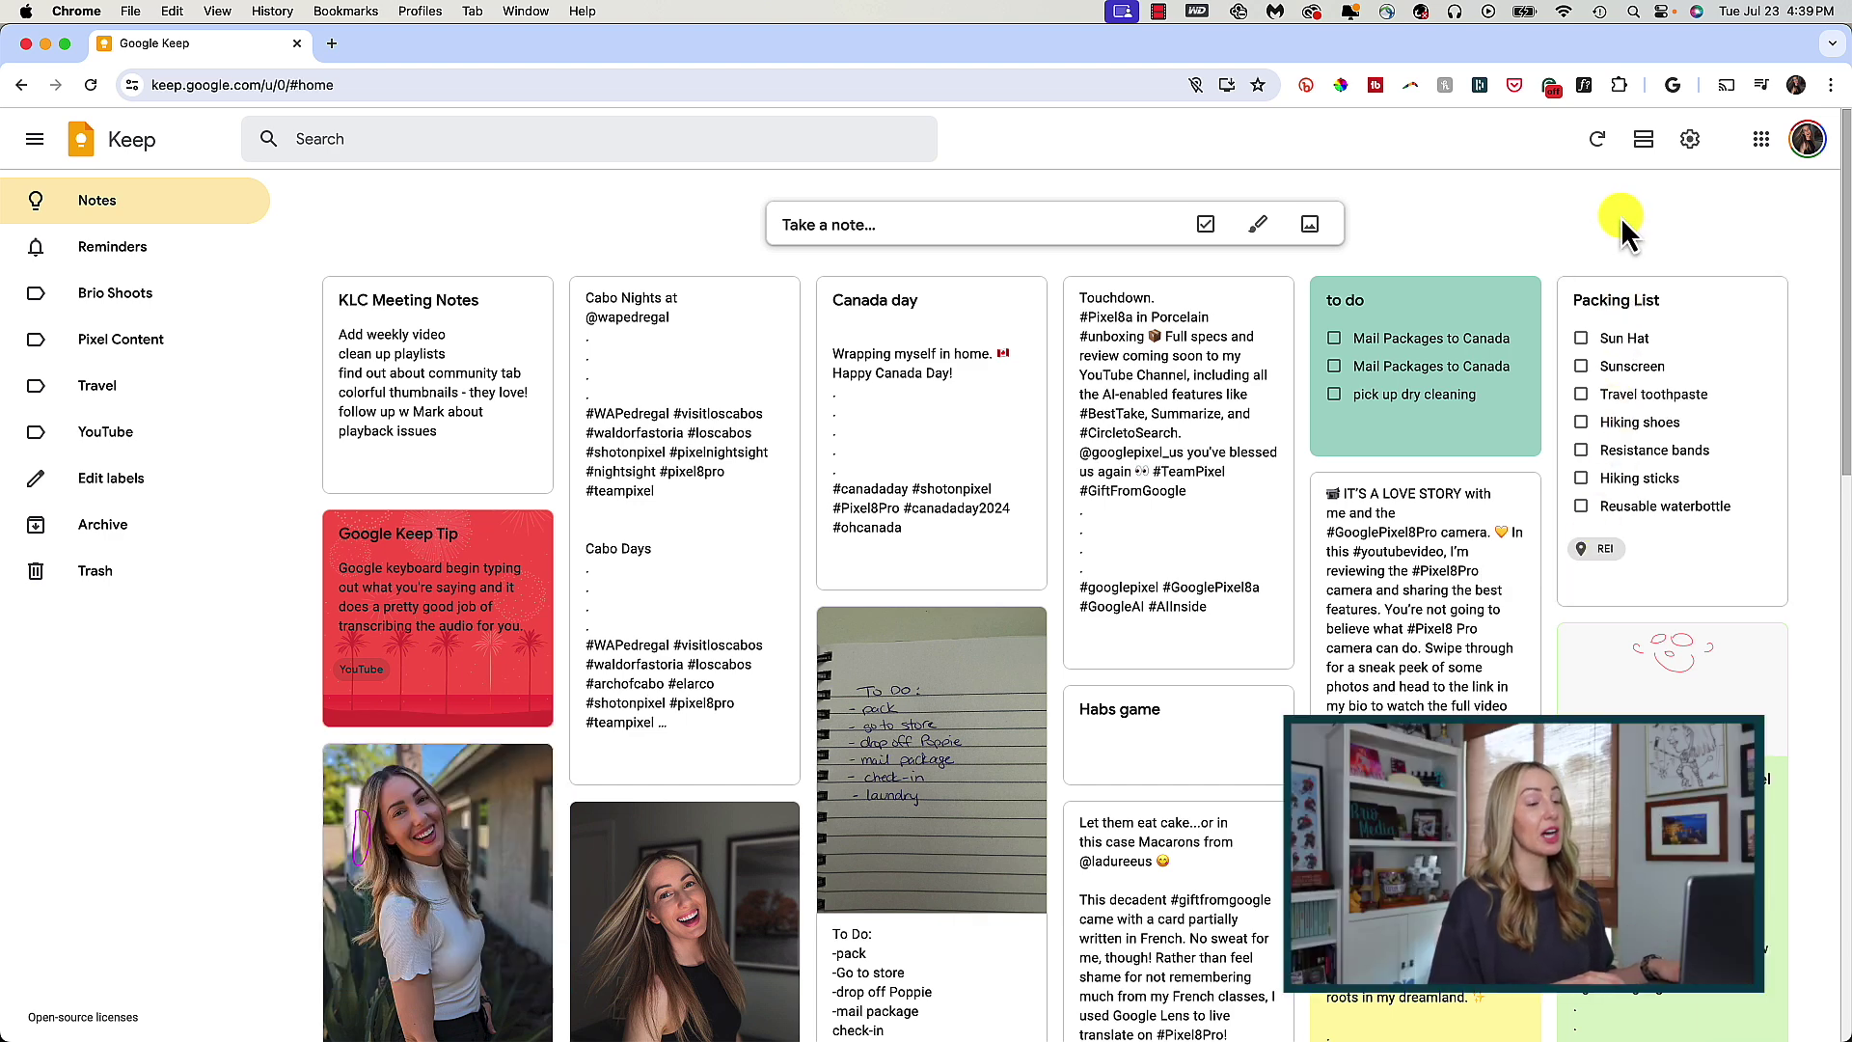
# - Share KLC Meeting Notes with a collaborator's e-mail address, then reopen the note from the board
pyautogui.moveTo(367, 465)
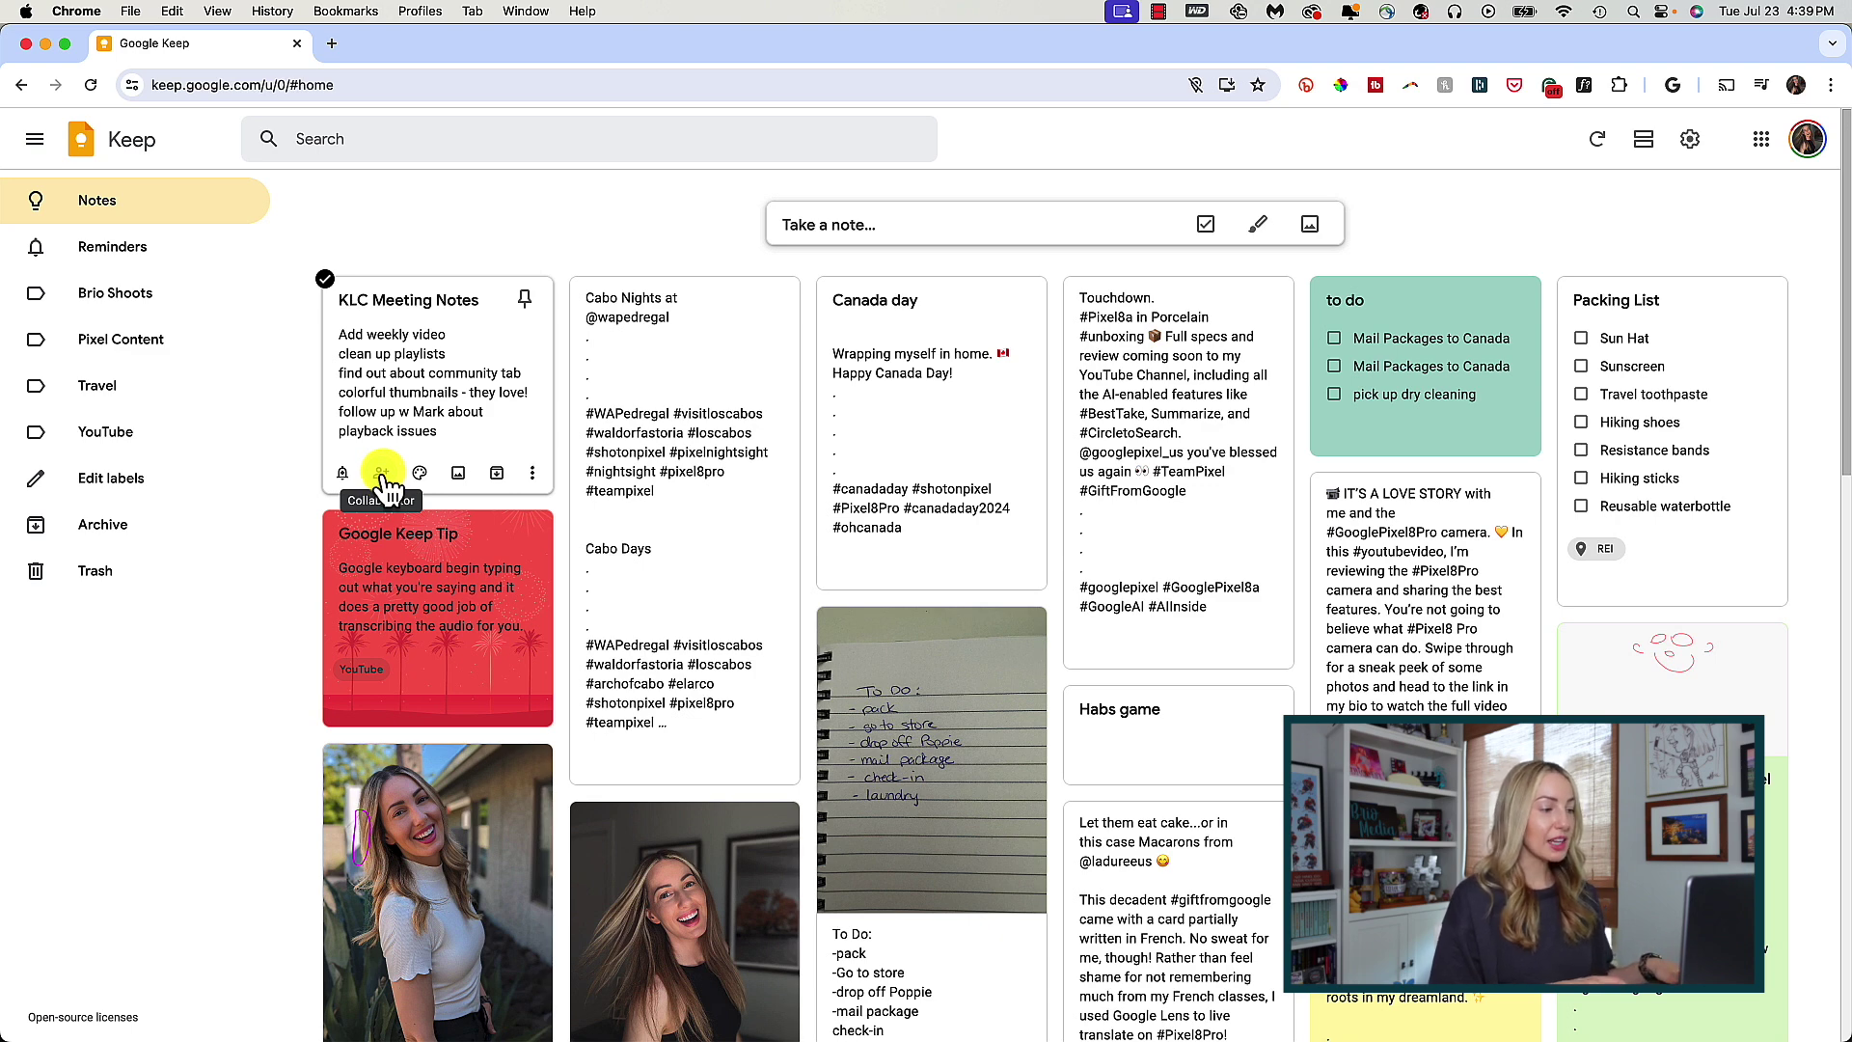
pyautogui.click(383, 472)
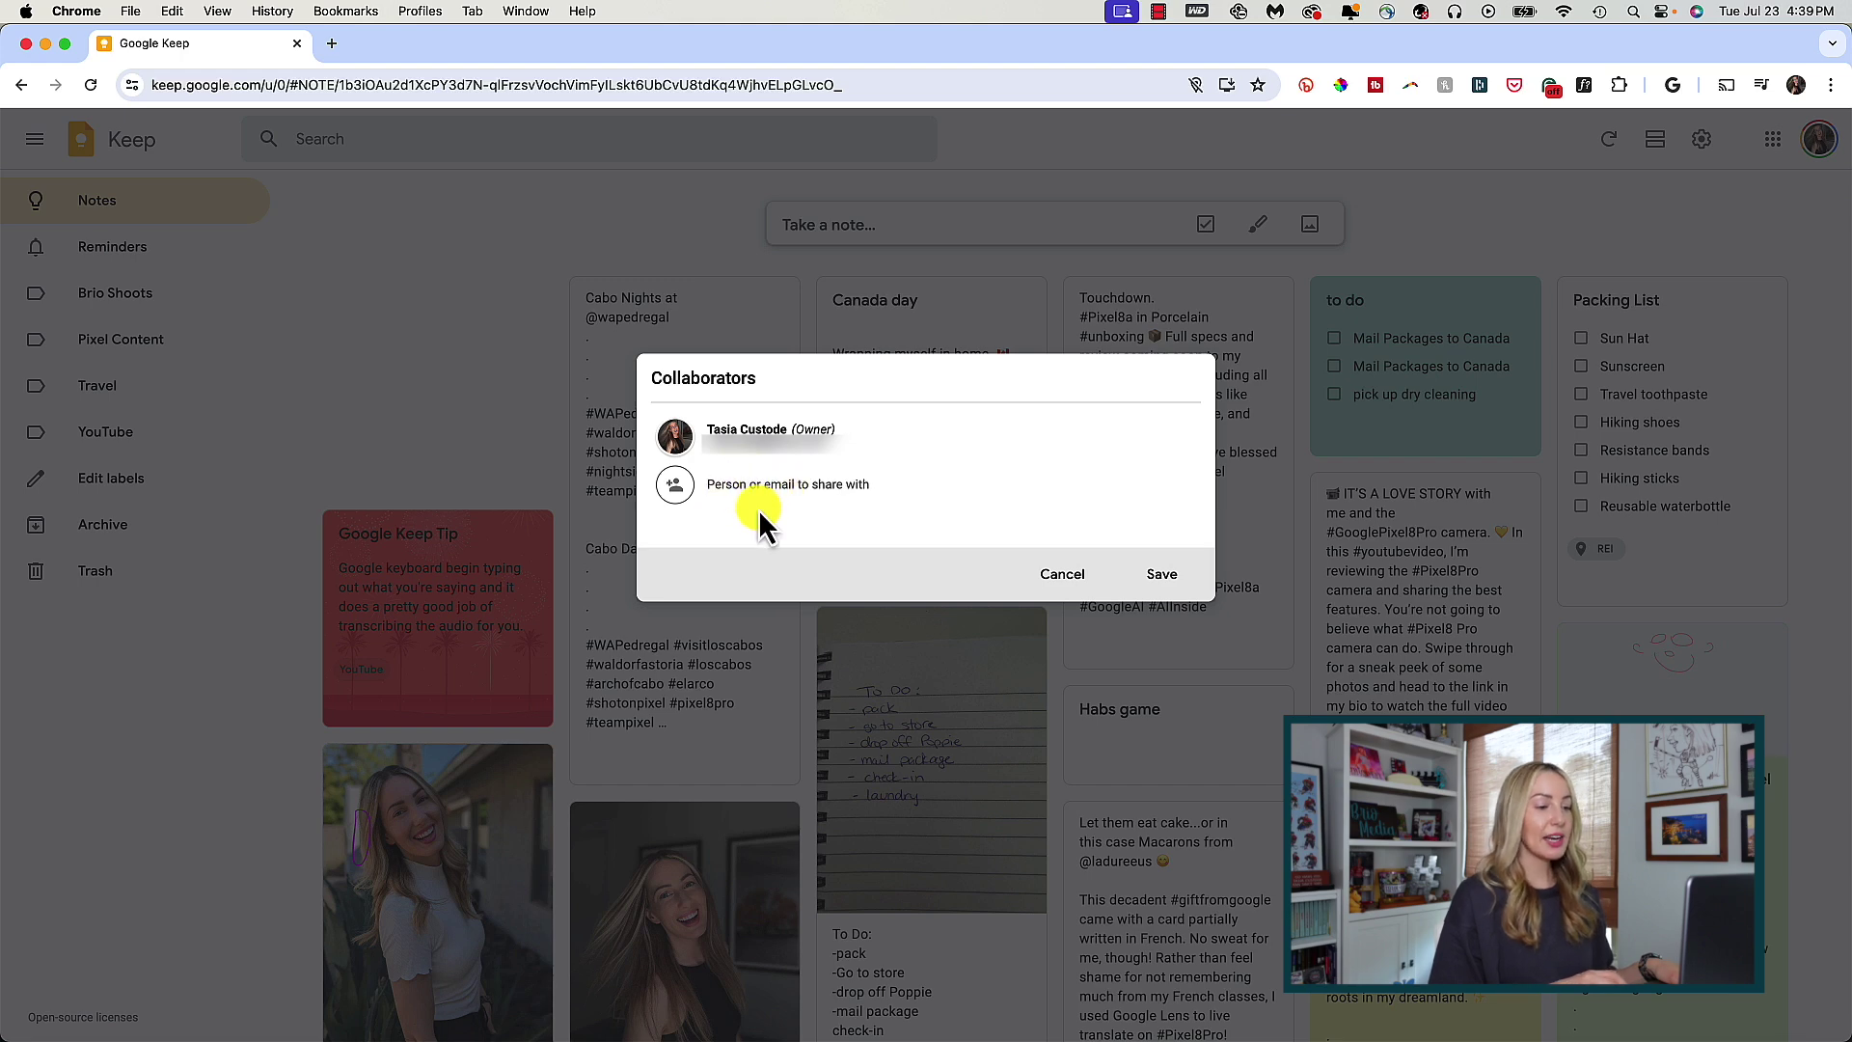
pyautogui.click(866, 511)
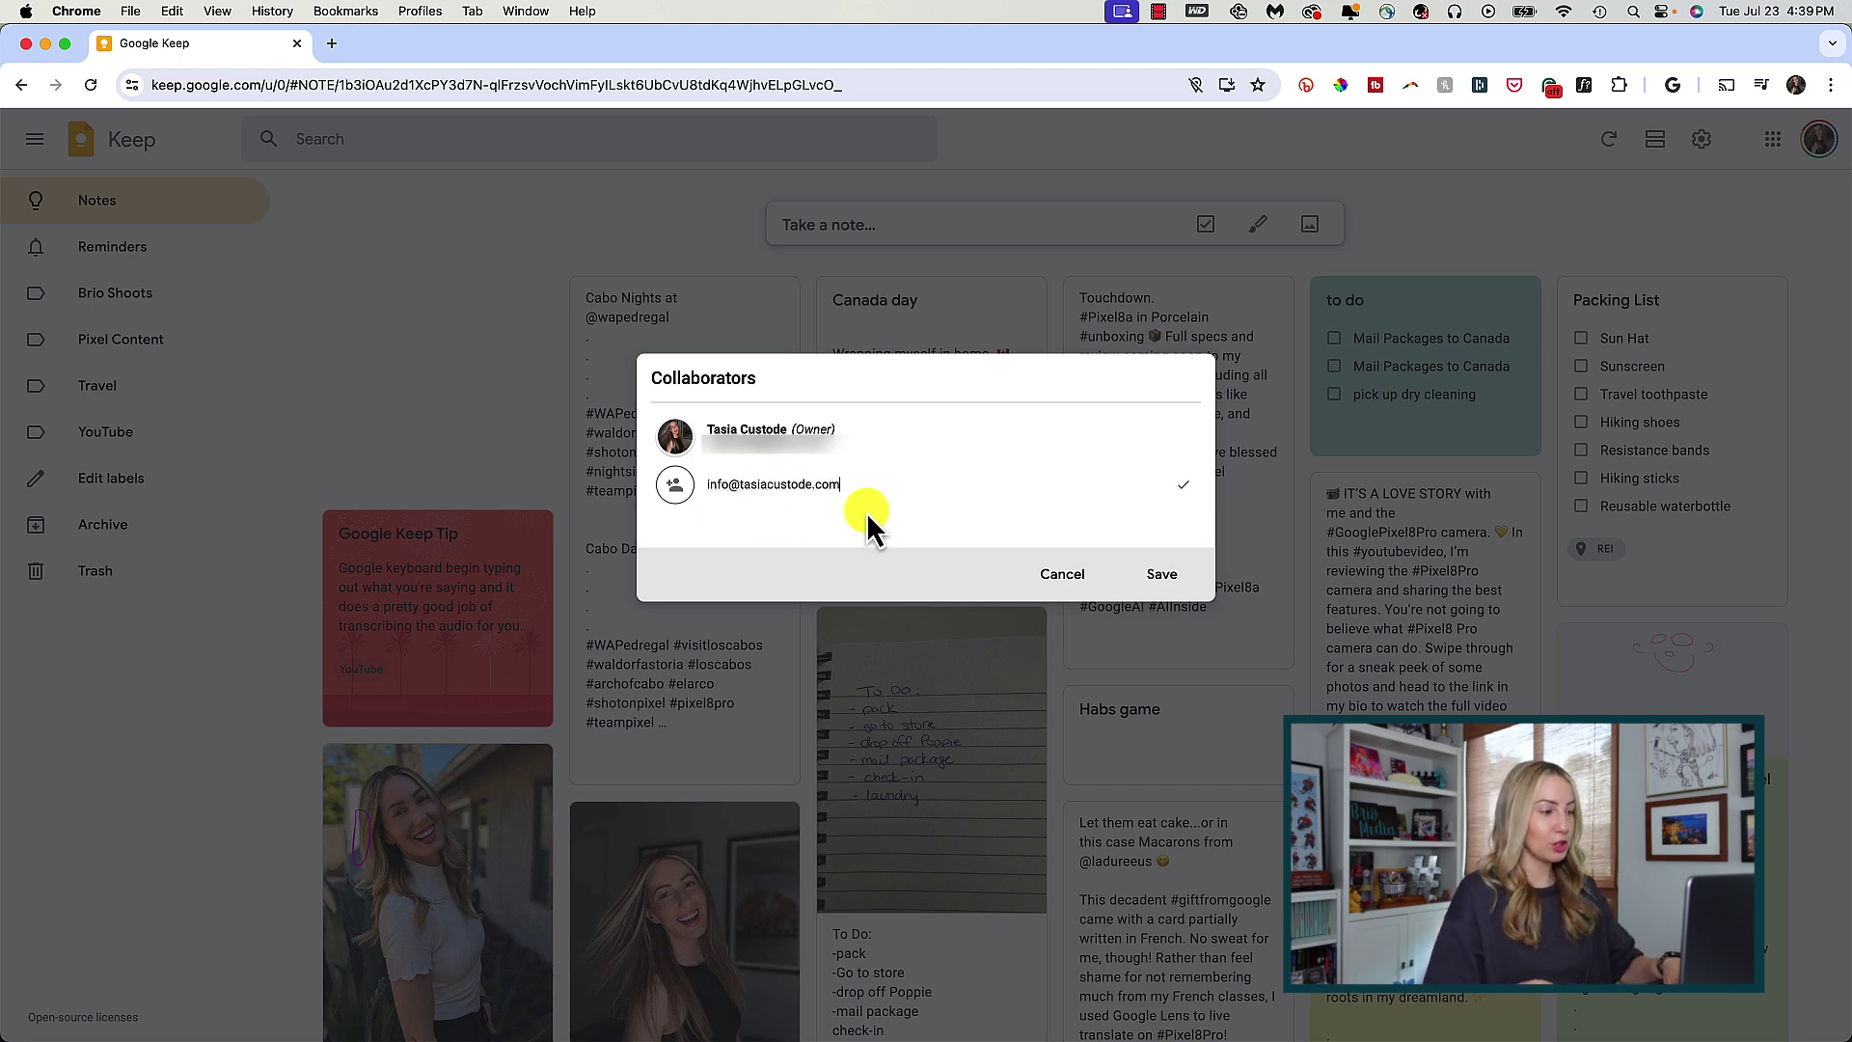
pyautogui.click(1169, 581)
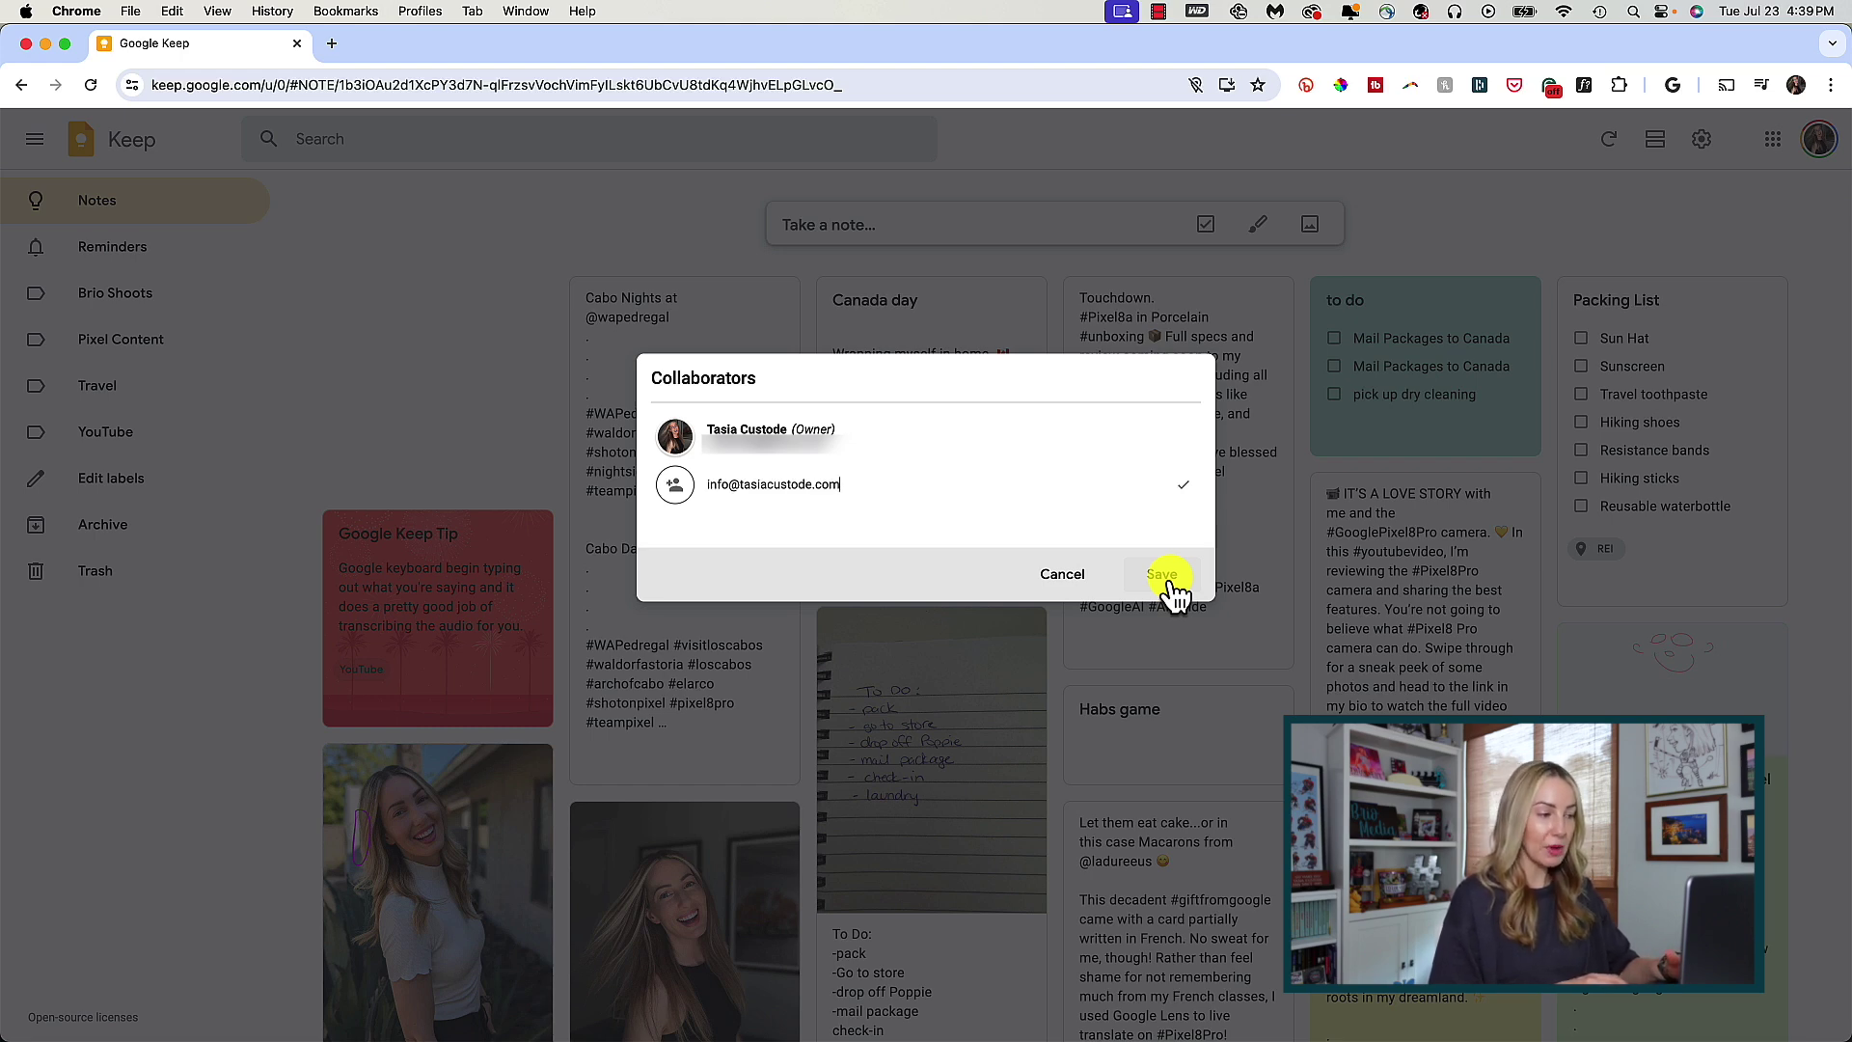
pyautogui.click(1162, 575)
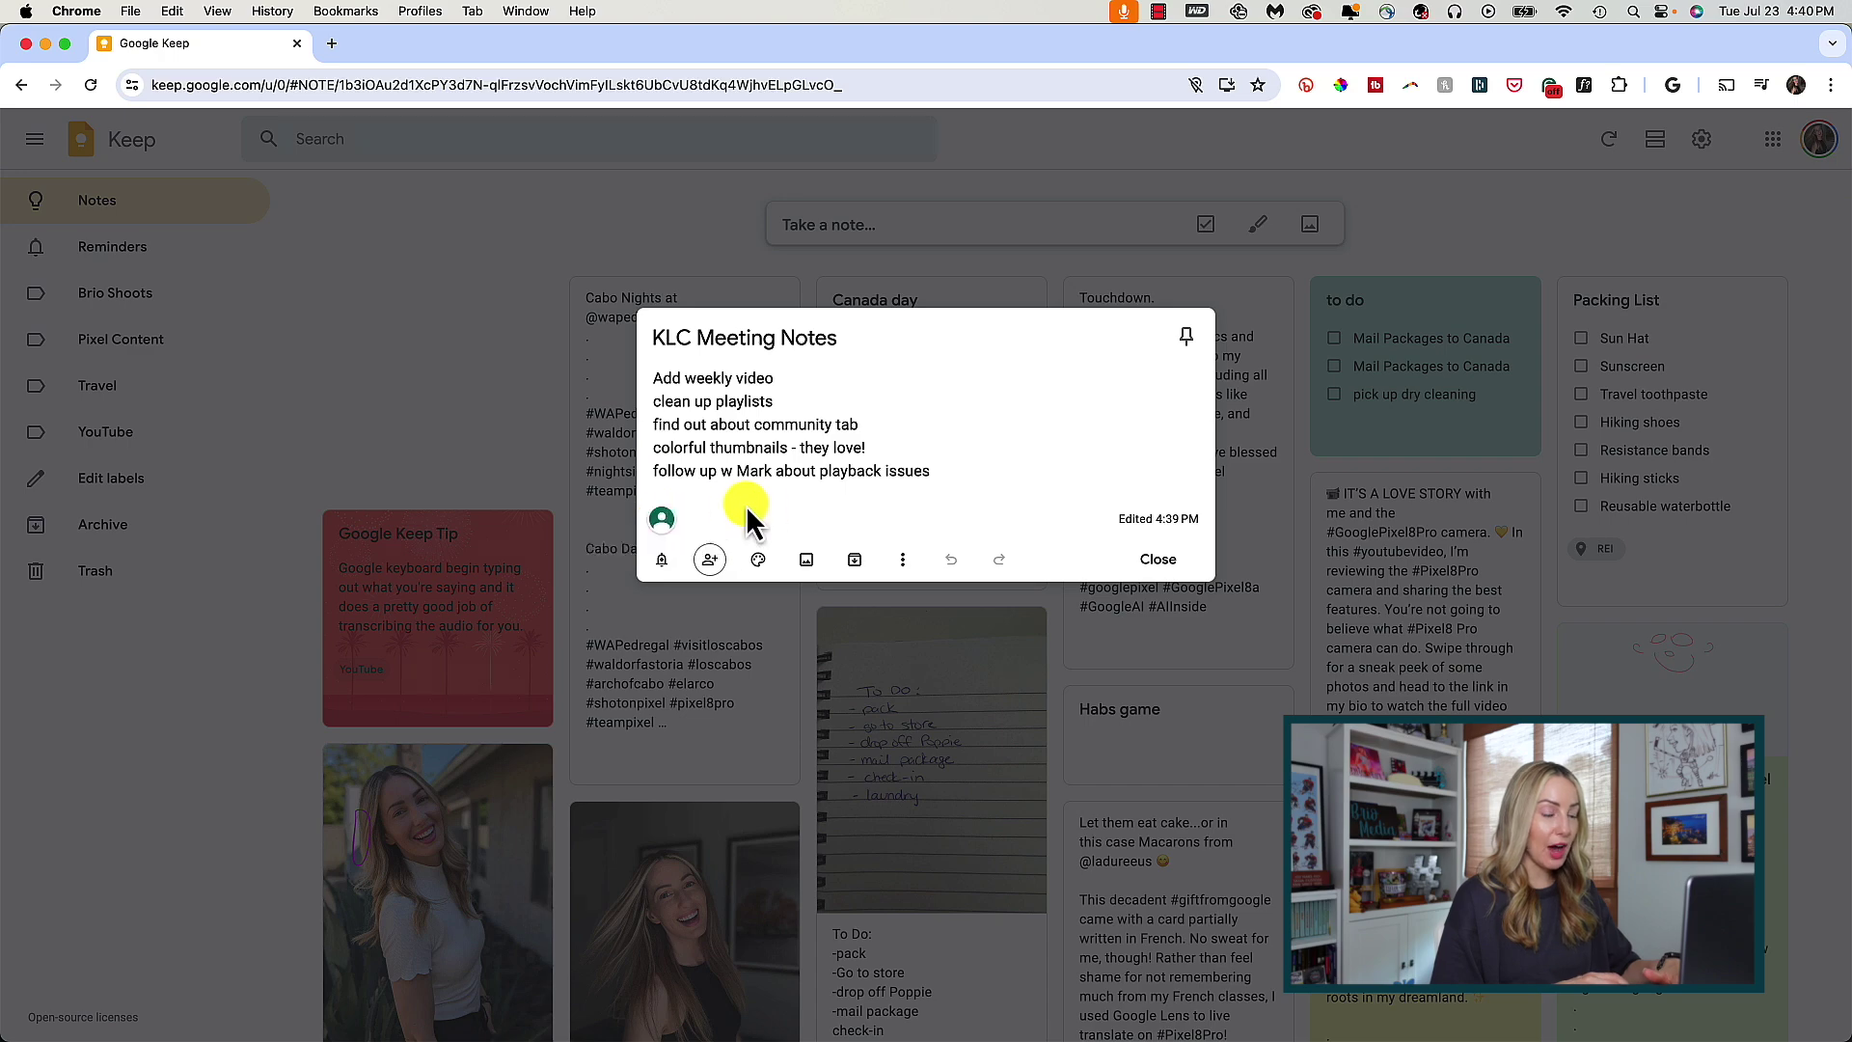
pyautogui.click(453, 314)
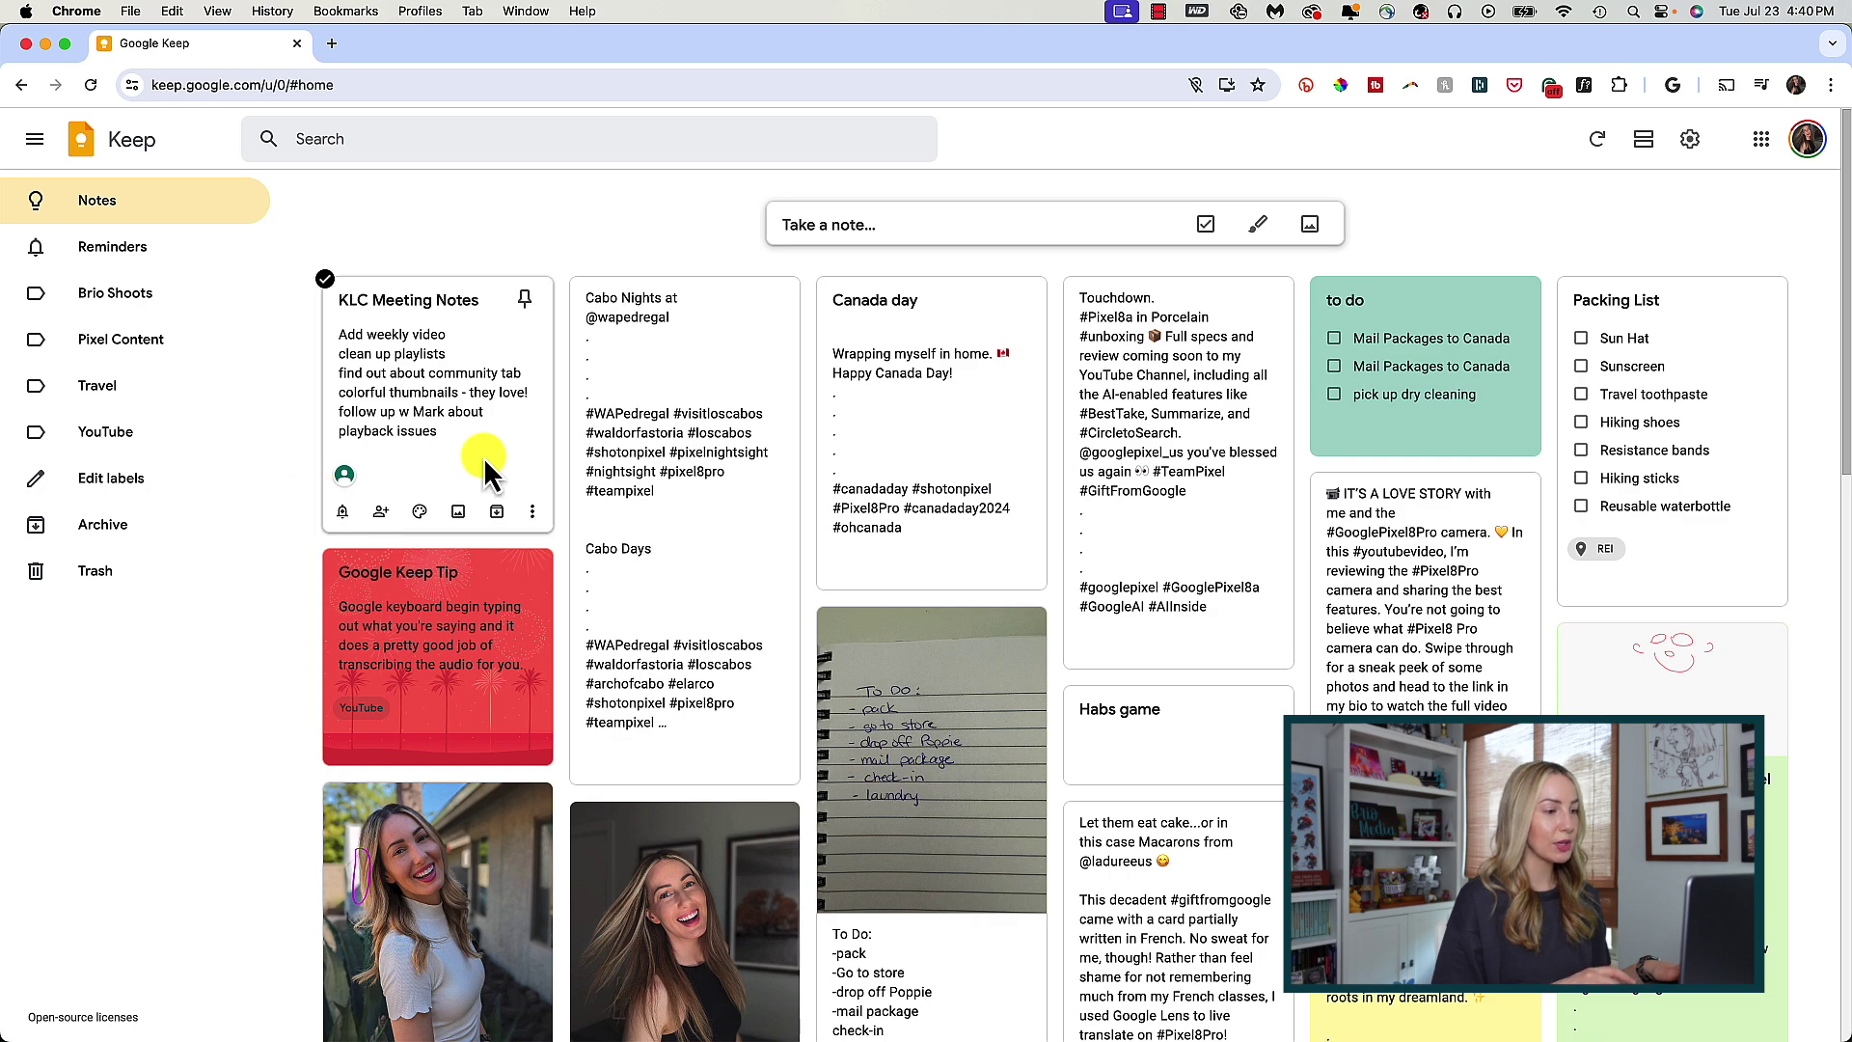
pyautogui.click(483, 360)
# - Change KLC Meeting Notes from beige to the orange illustrated background image
pyautogui.click(434, 426)
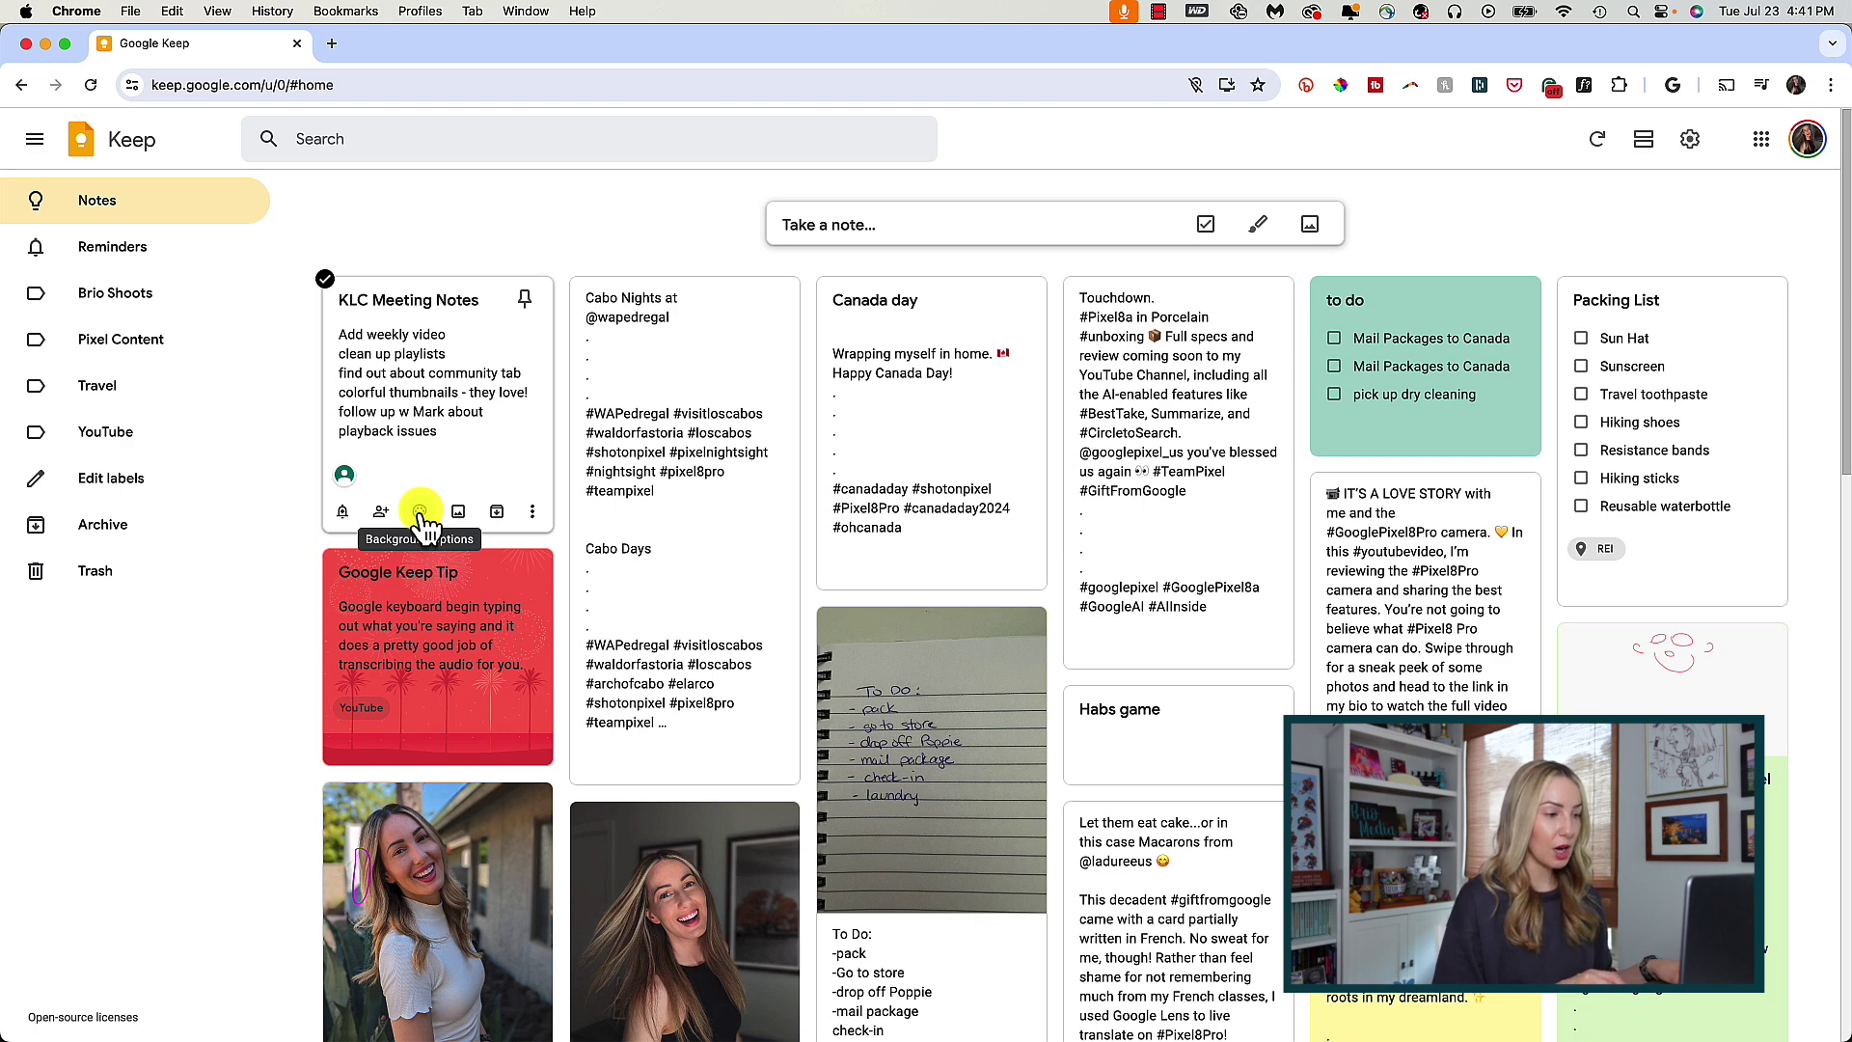
pyautogui.click(421, 512)
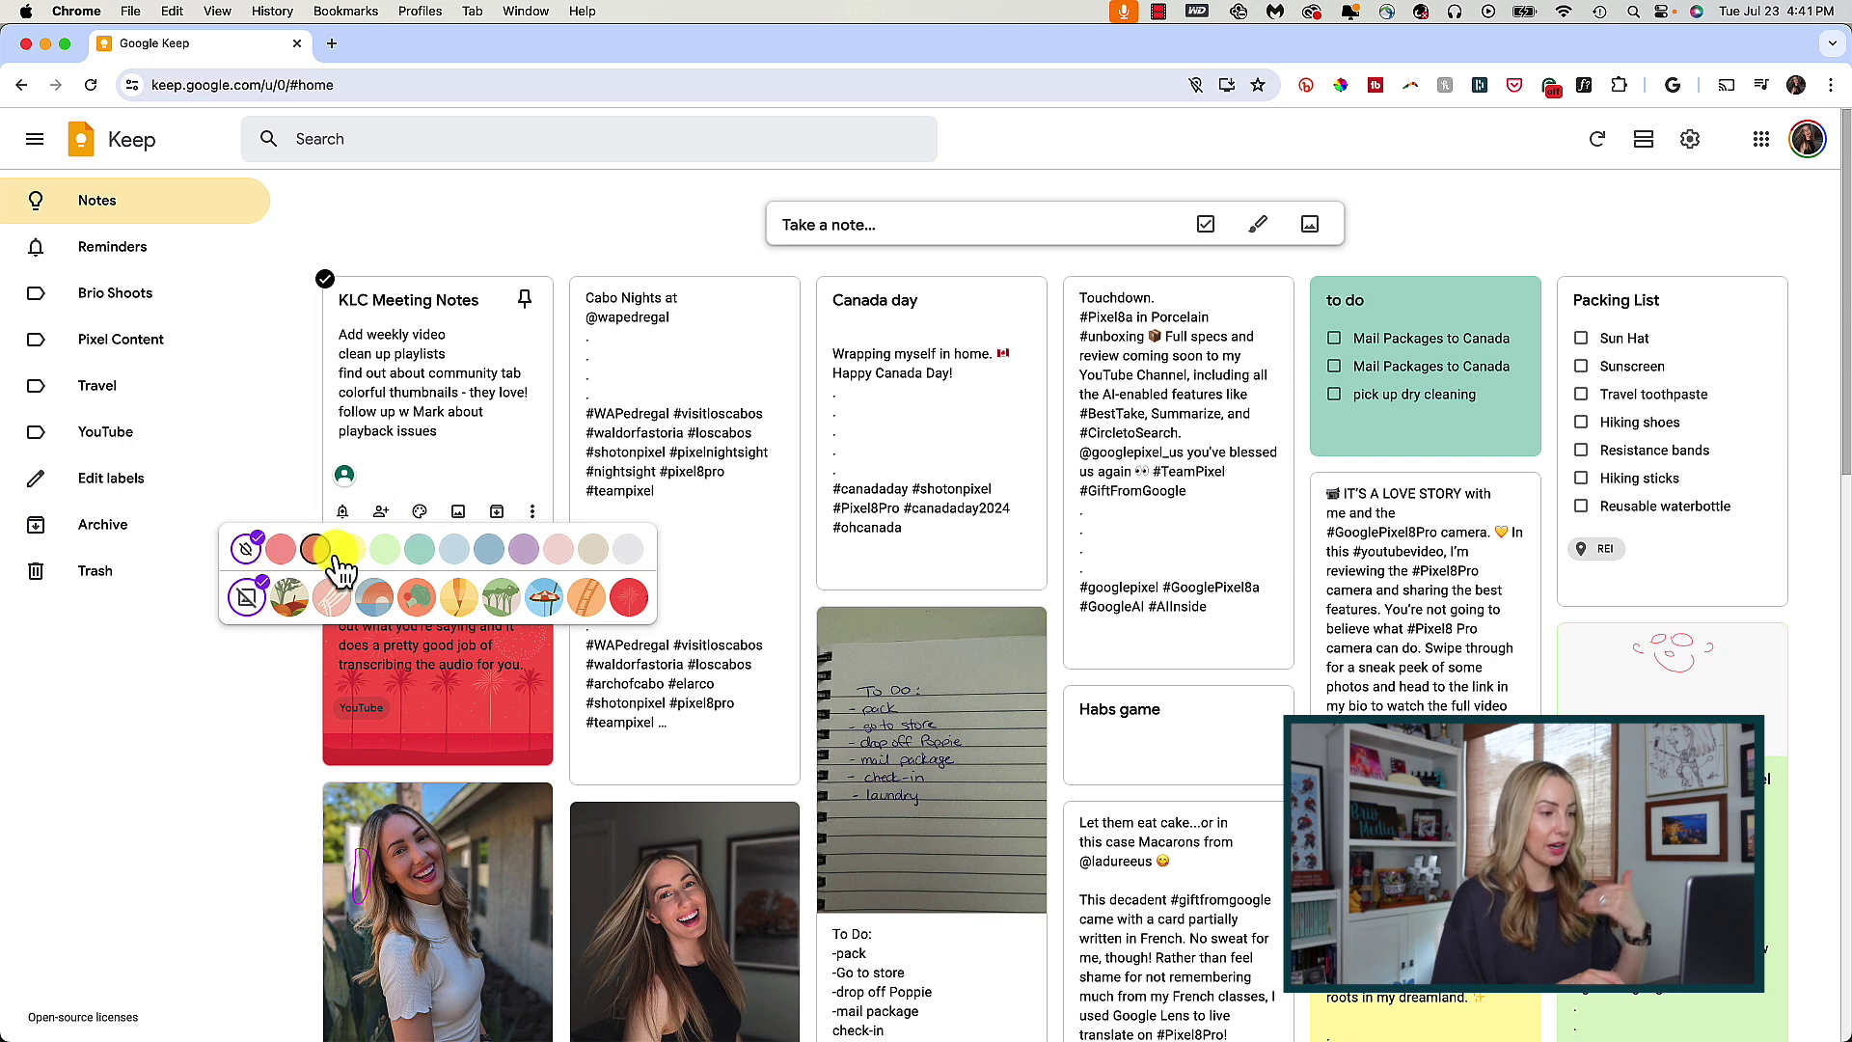
pyautogui.click(587, 566)
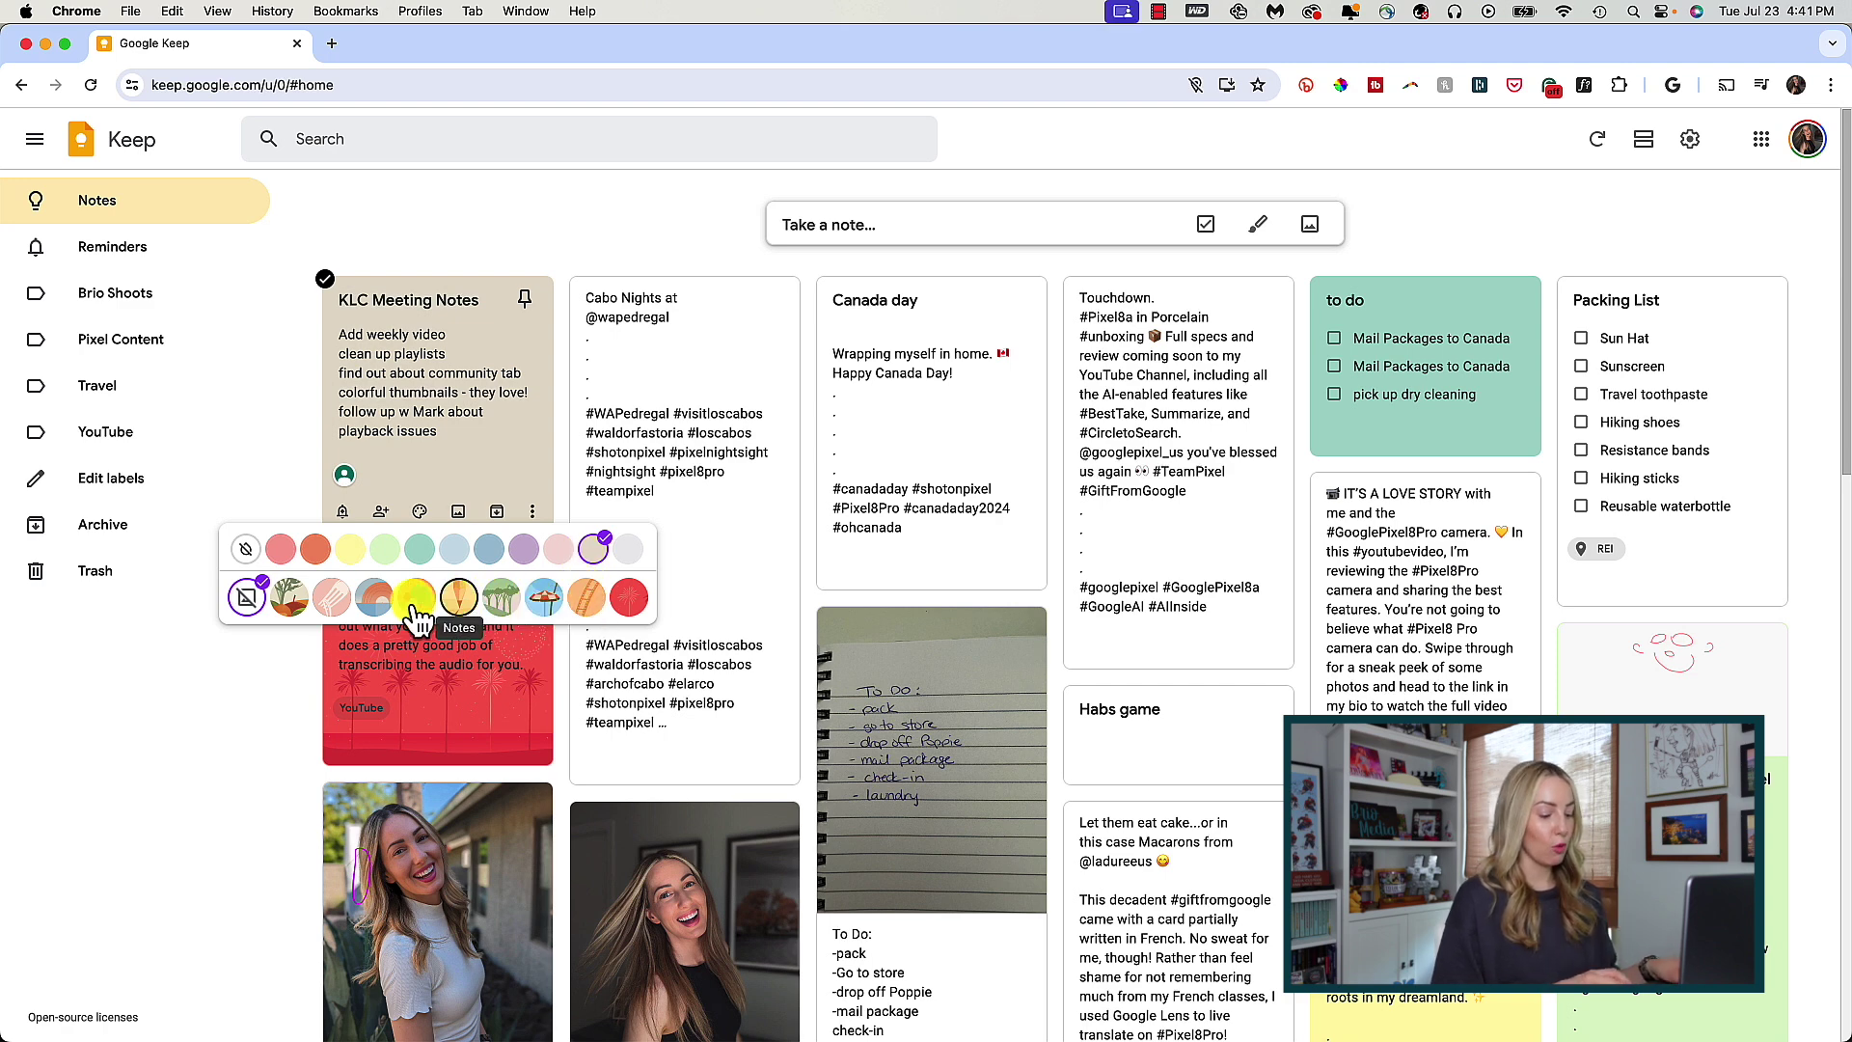
pyautogui.click(591, 600)
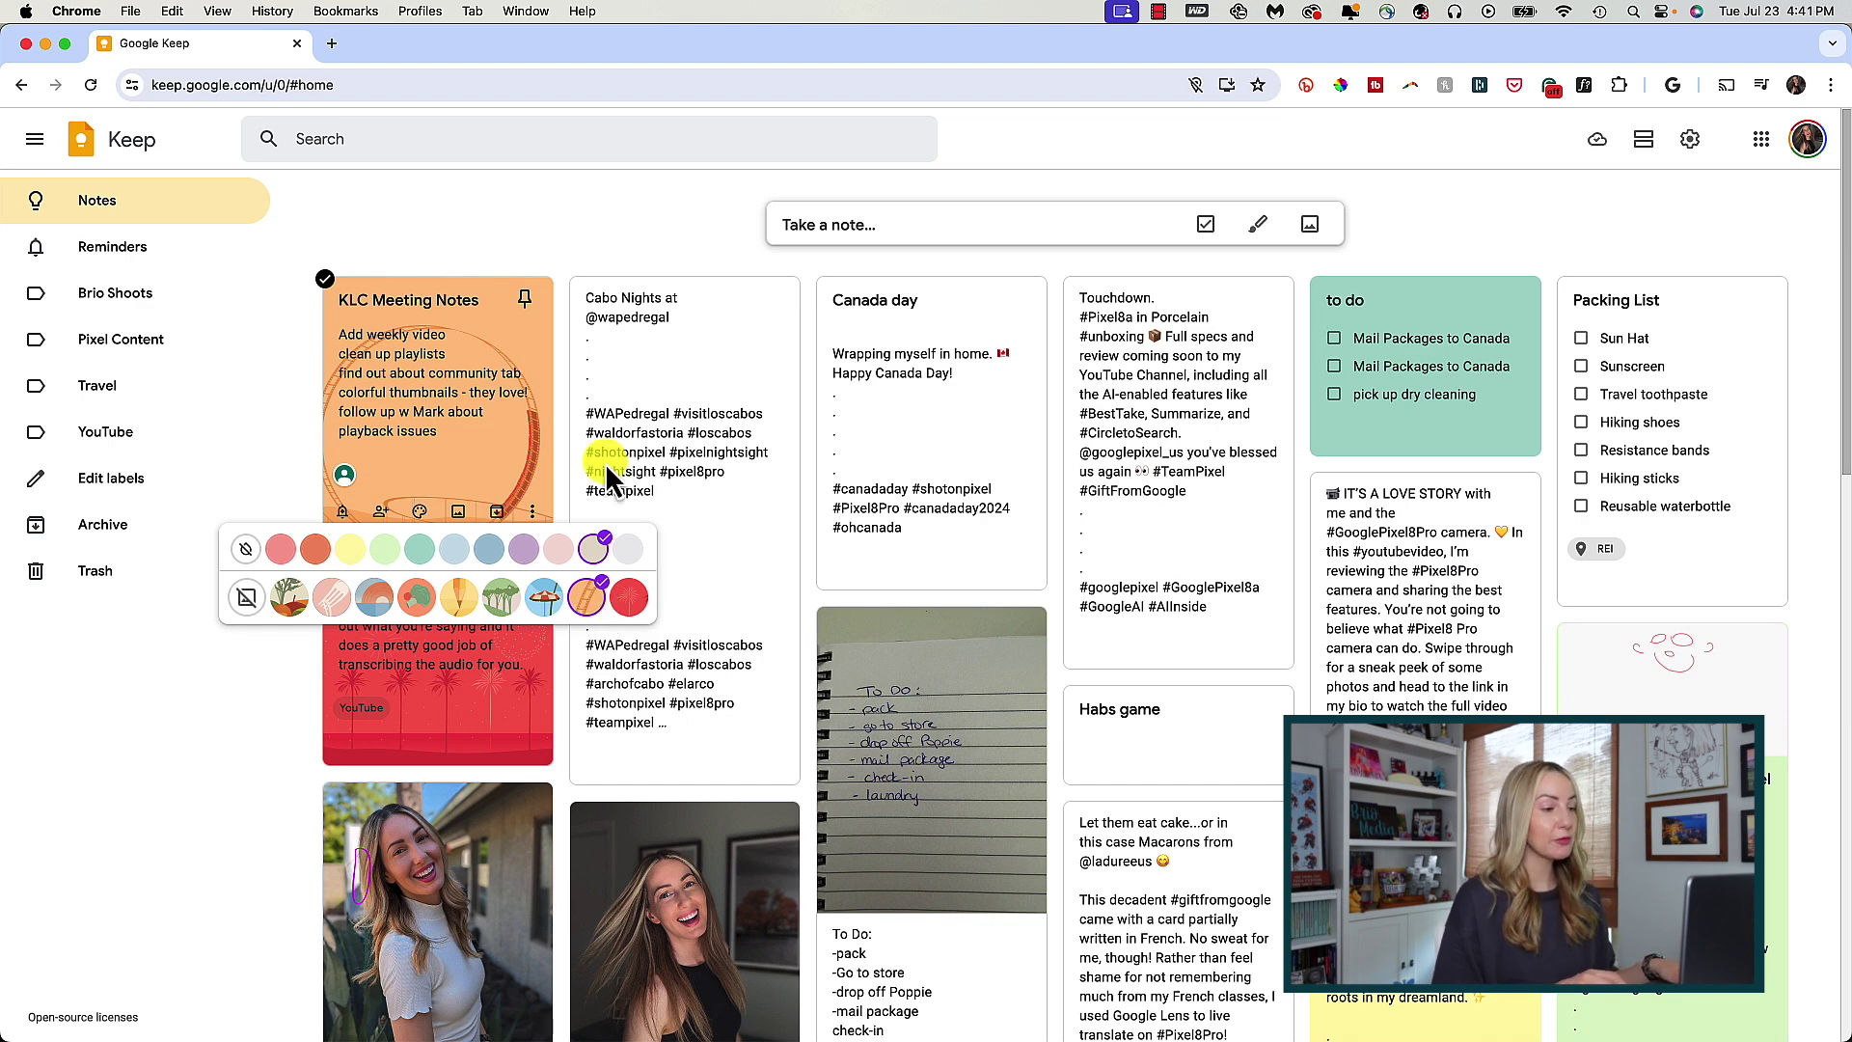
pyautogui.click(558, 229)
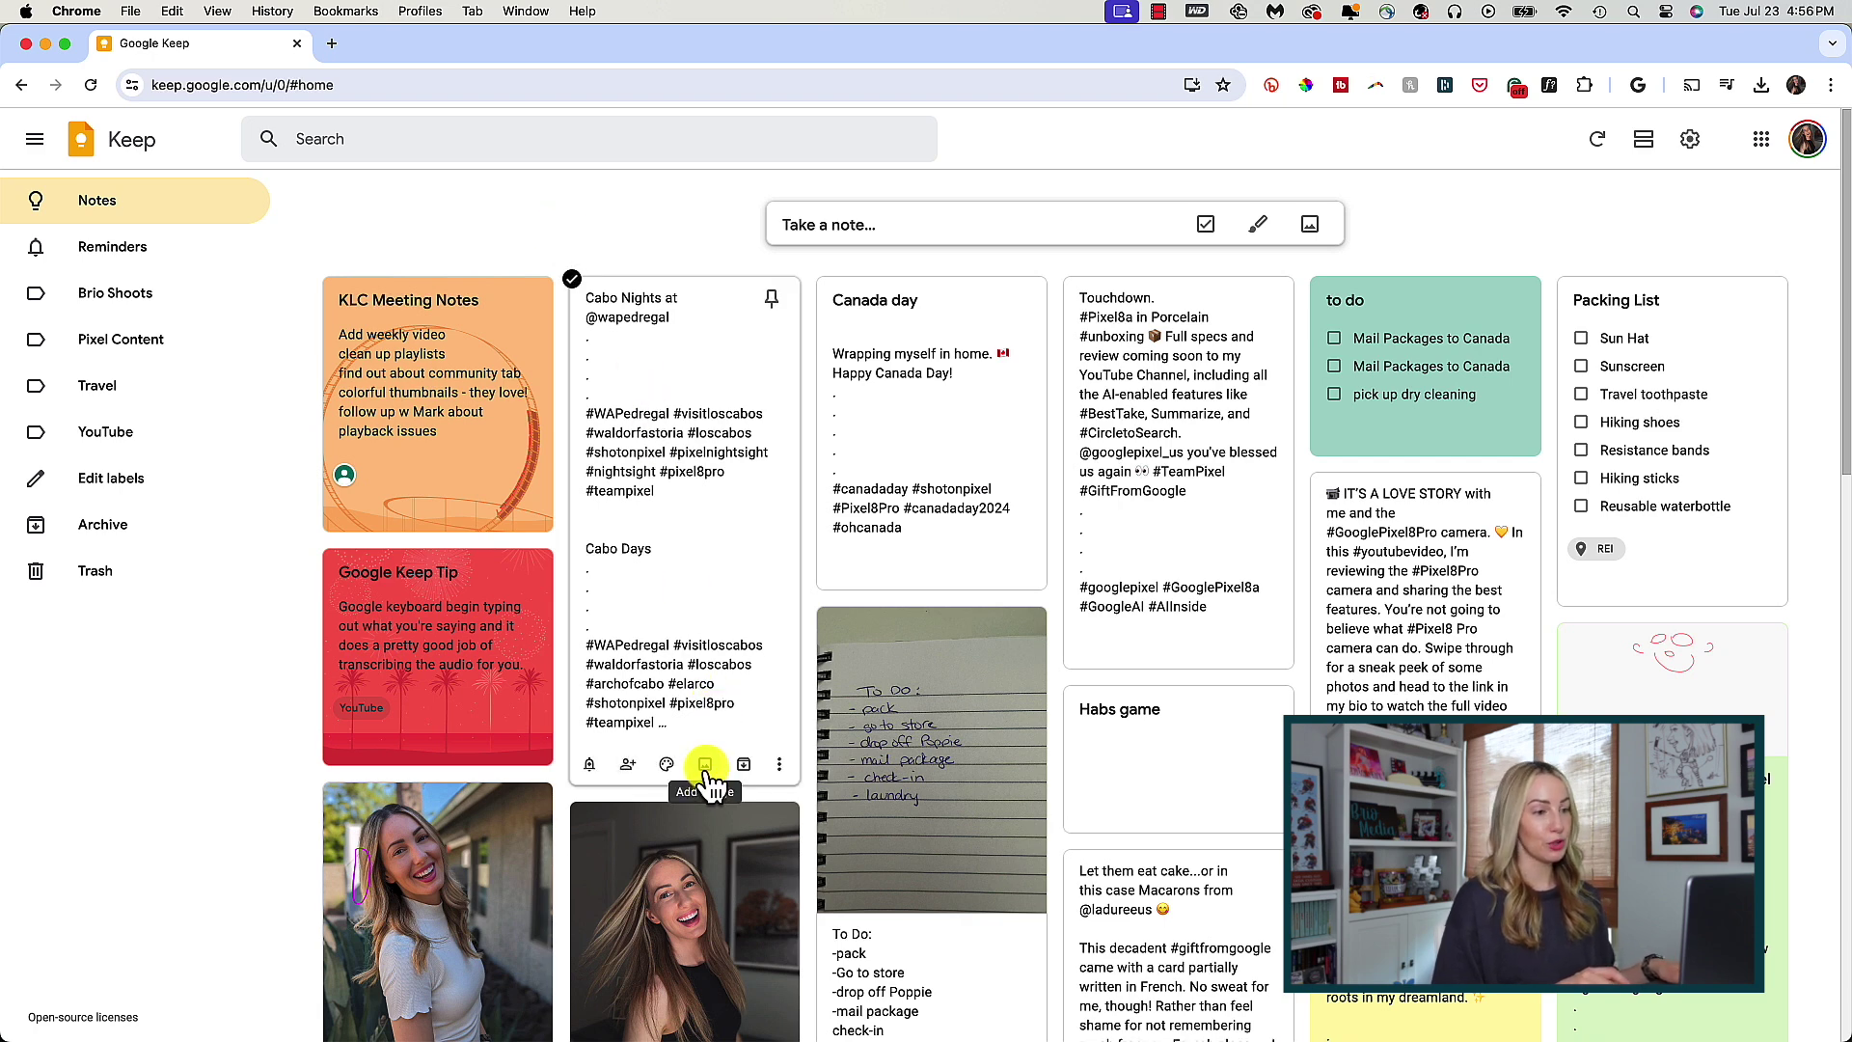
# - Insert the Downloads photo into Cabo Nights, then archive the KLC Meeting Notes note
pyautogui.click(705, 764)
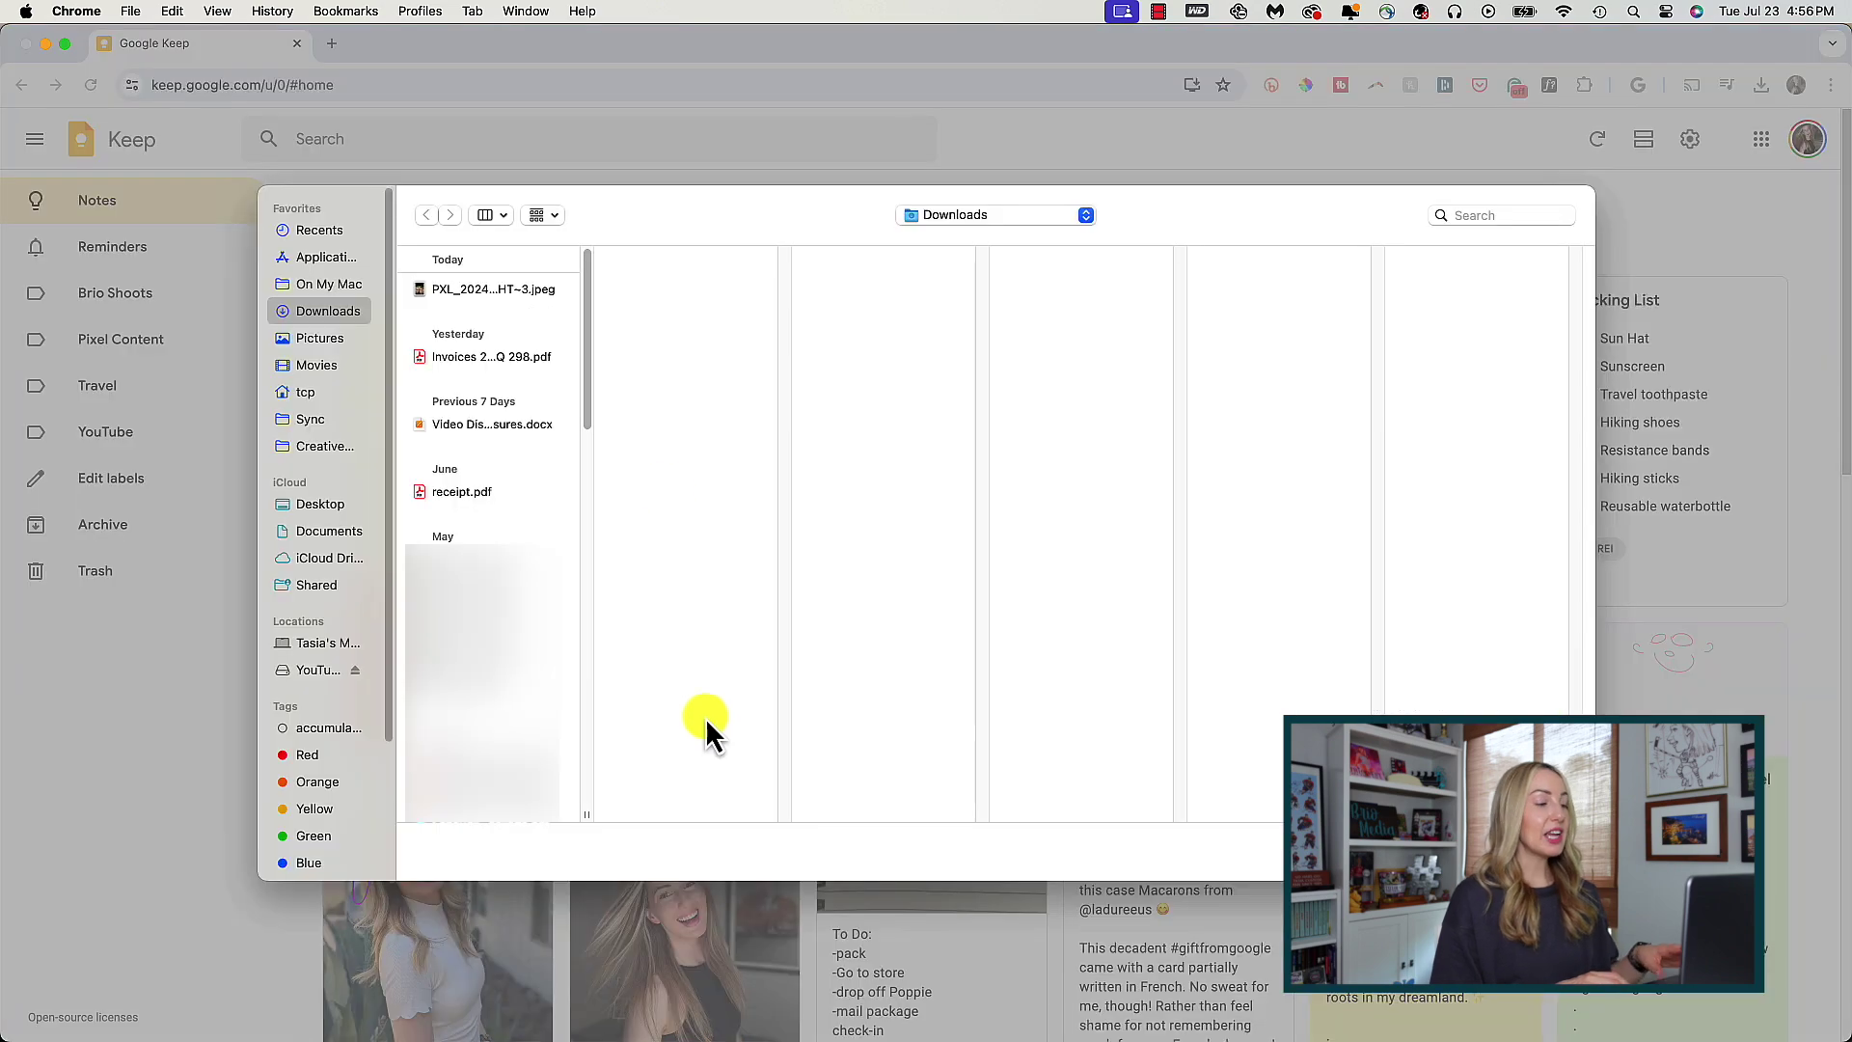
pyautogui.click(482, 289)
pyautogui.press('Return')
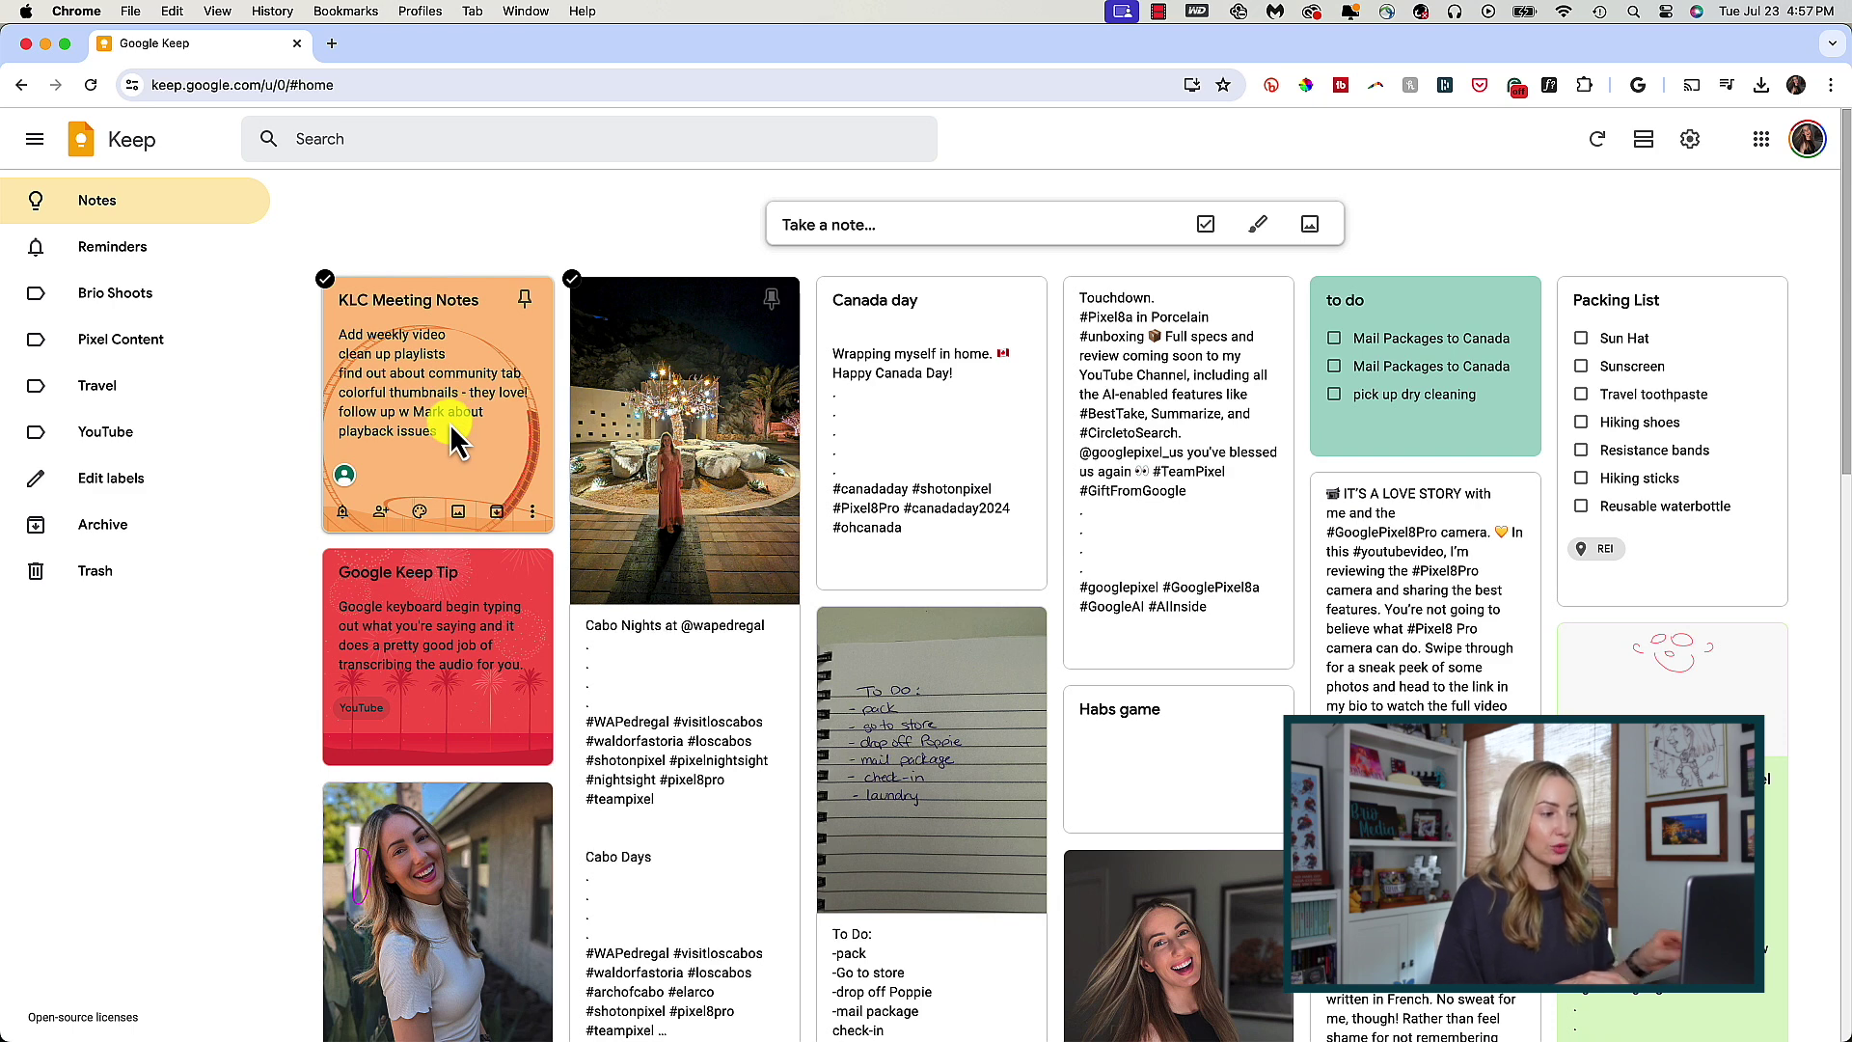
pyautogui.click(495, 512)
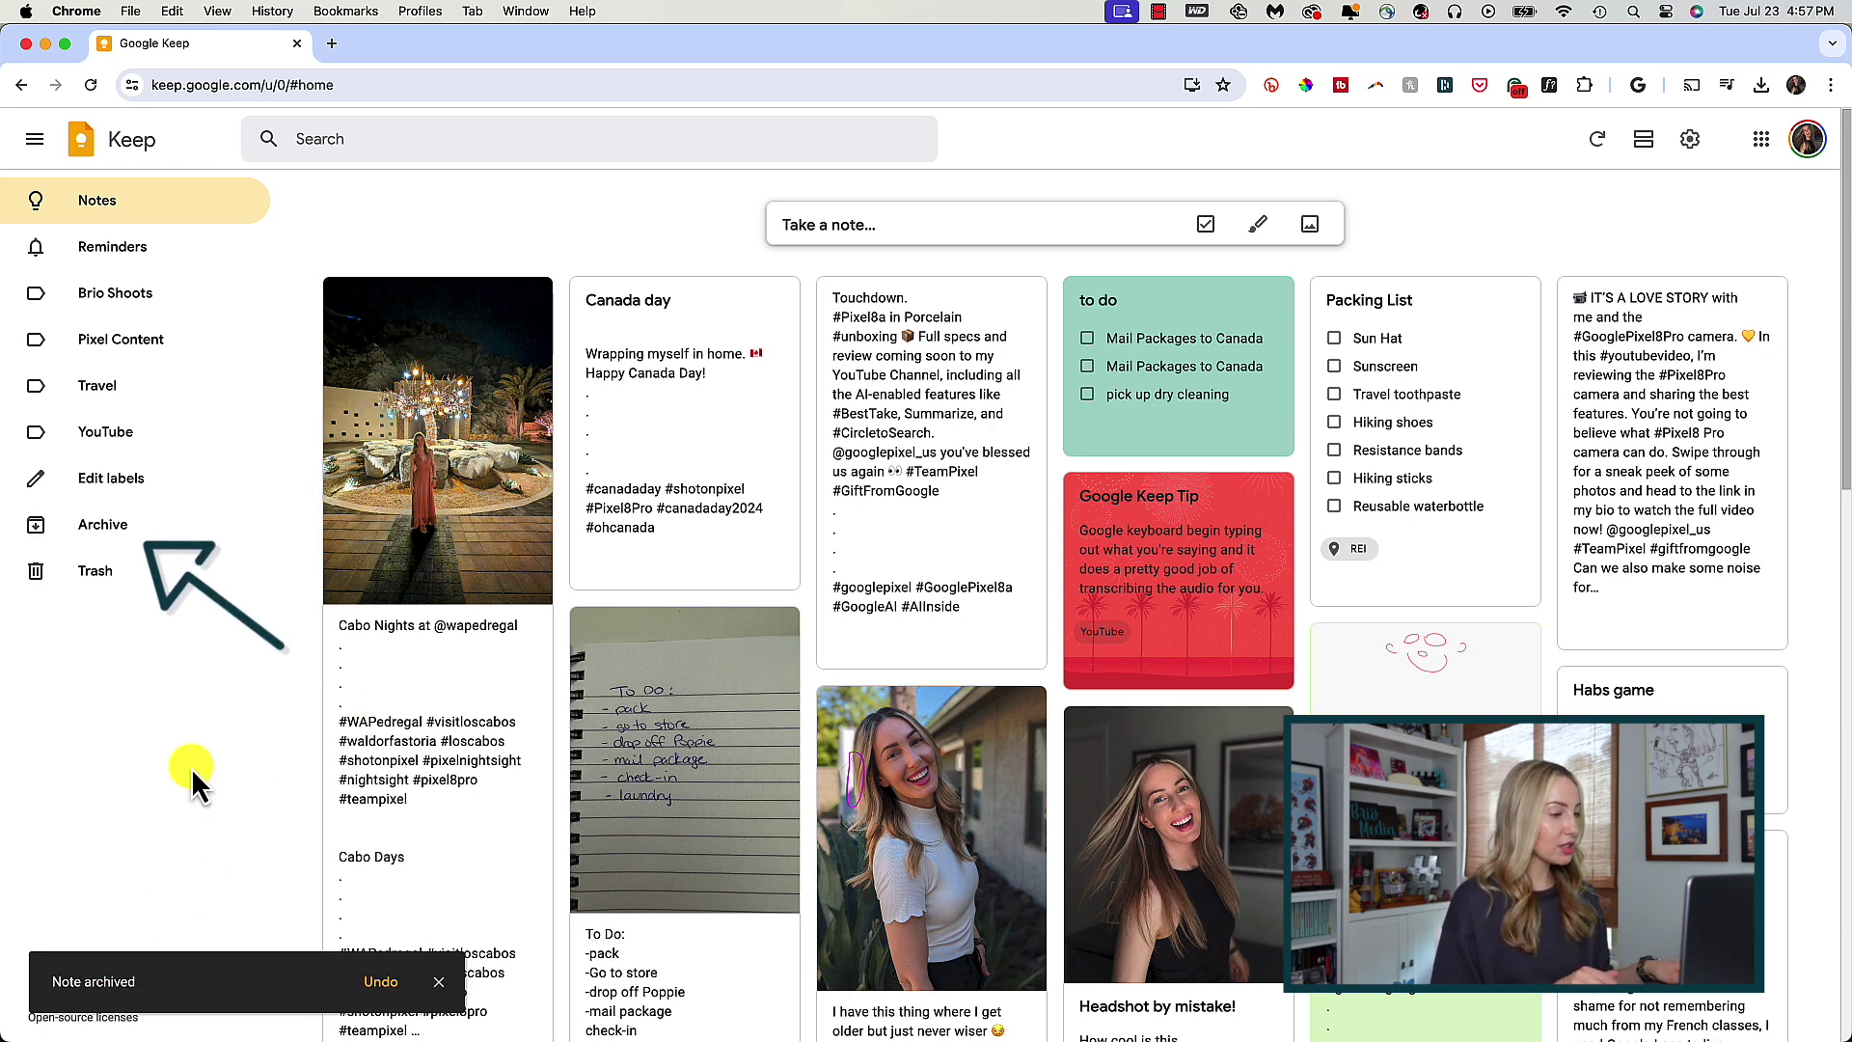
# - View the Archive listing KLC Meeting Notes and the WORK TIME note, and bring up WORK TIME's menu
pyautogui.click(168, 545)
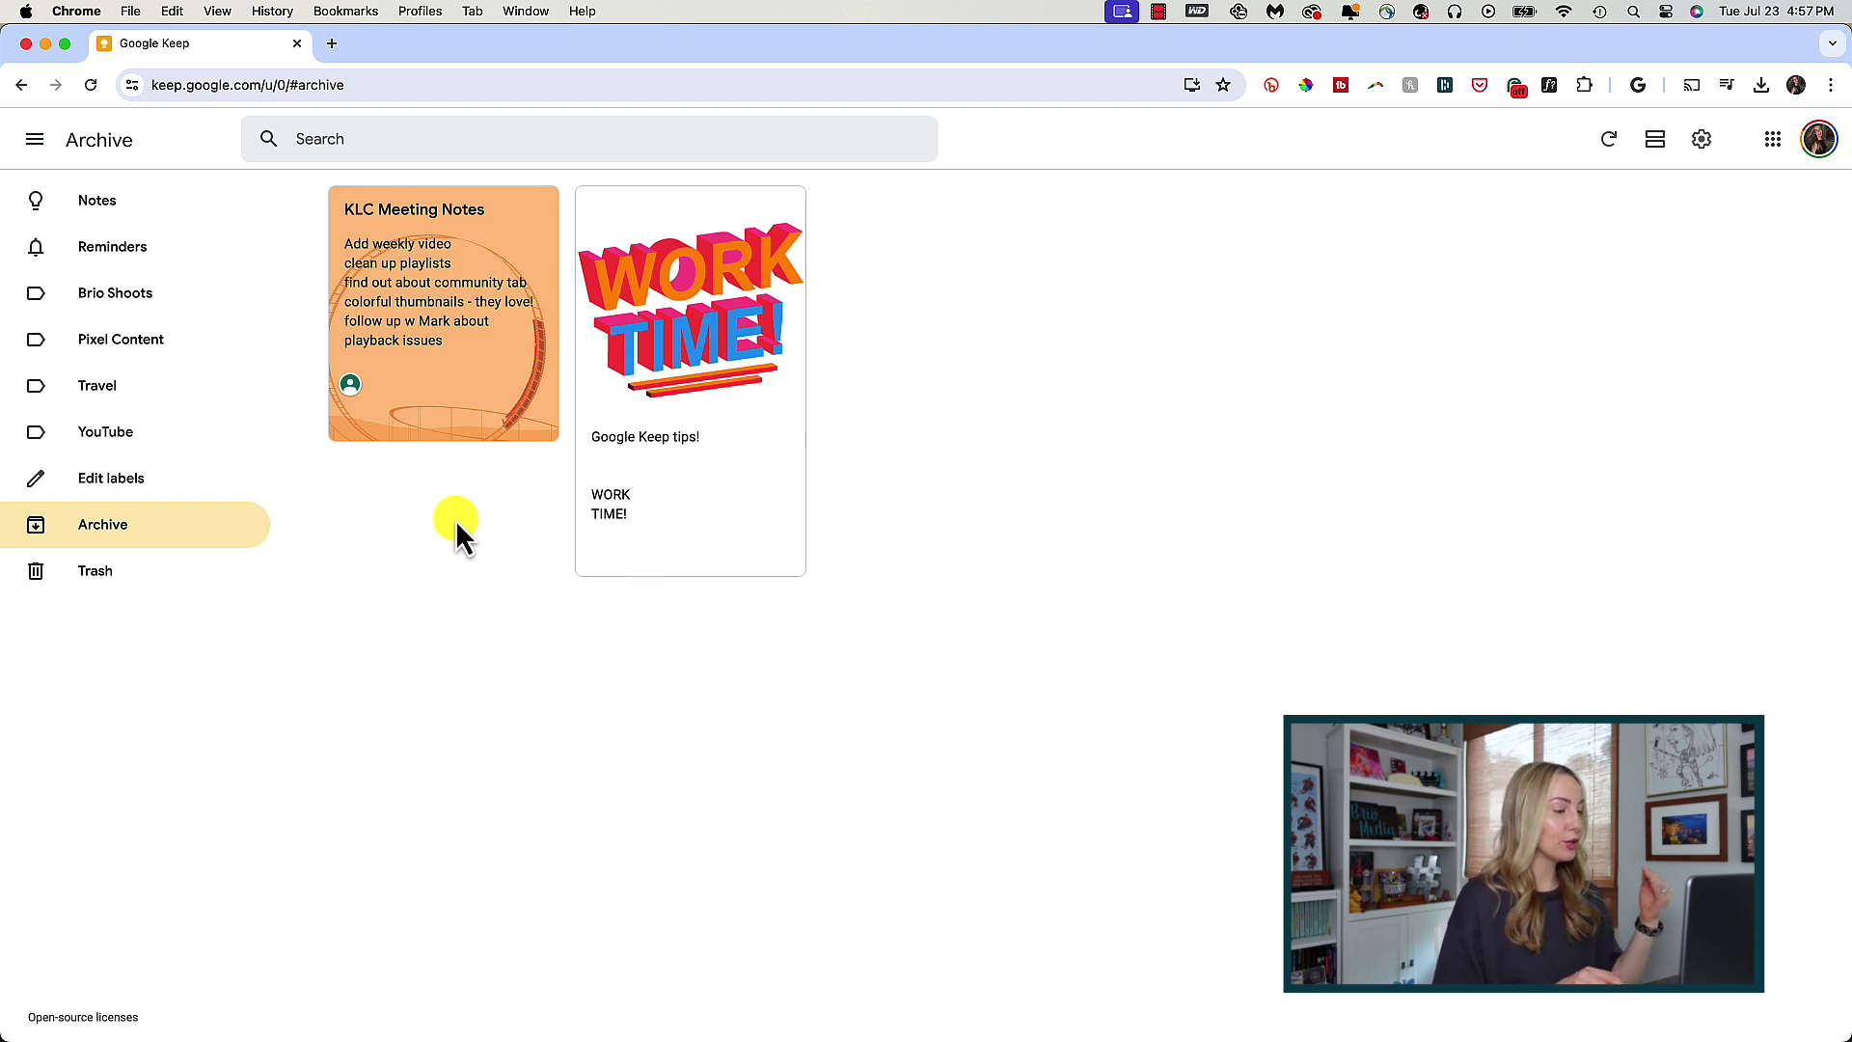
pyautogui.moveTo(481, 329)
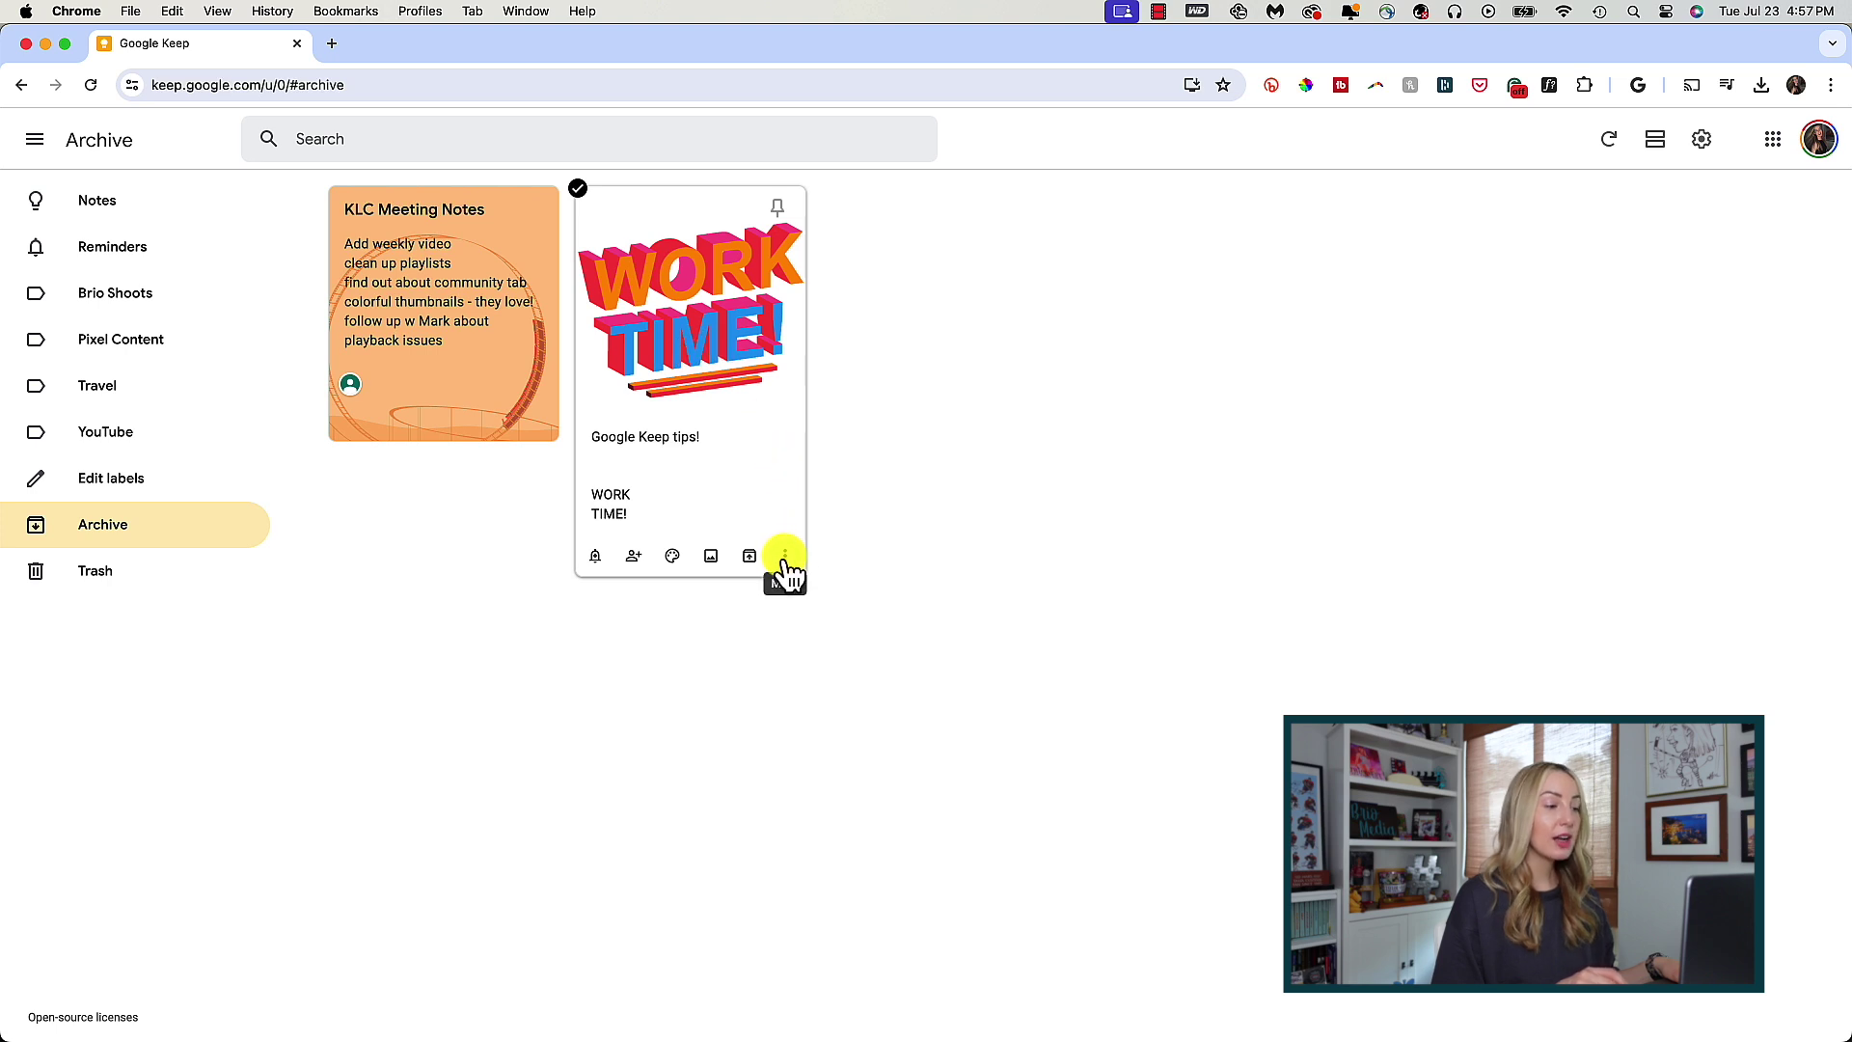
pyautogui.click(785, 556)
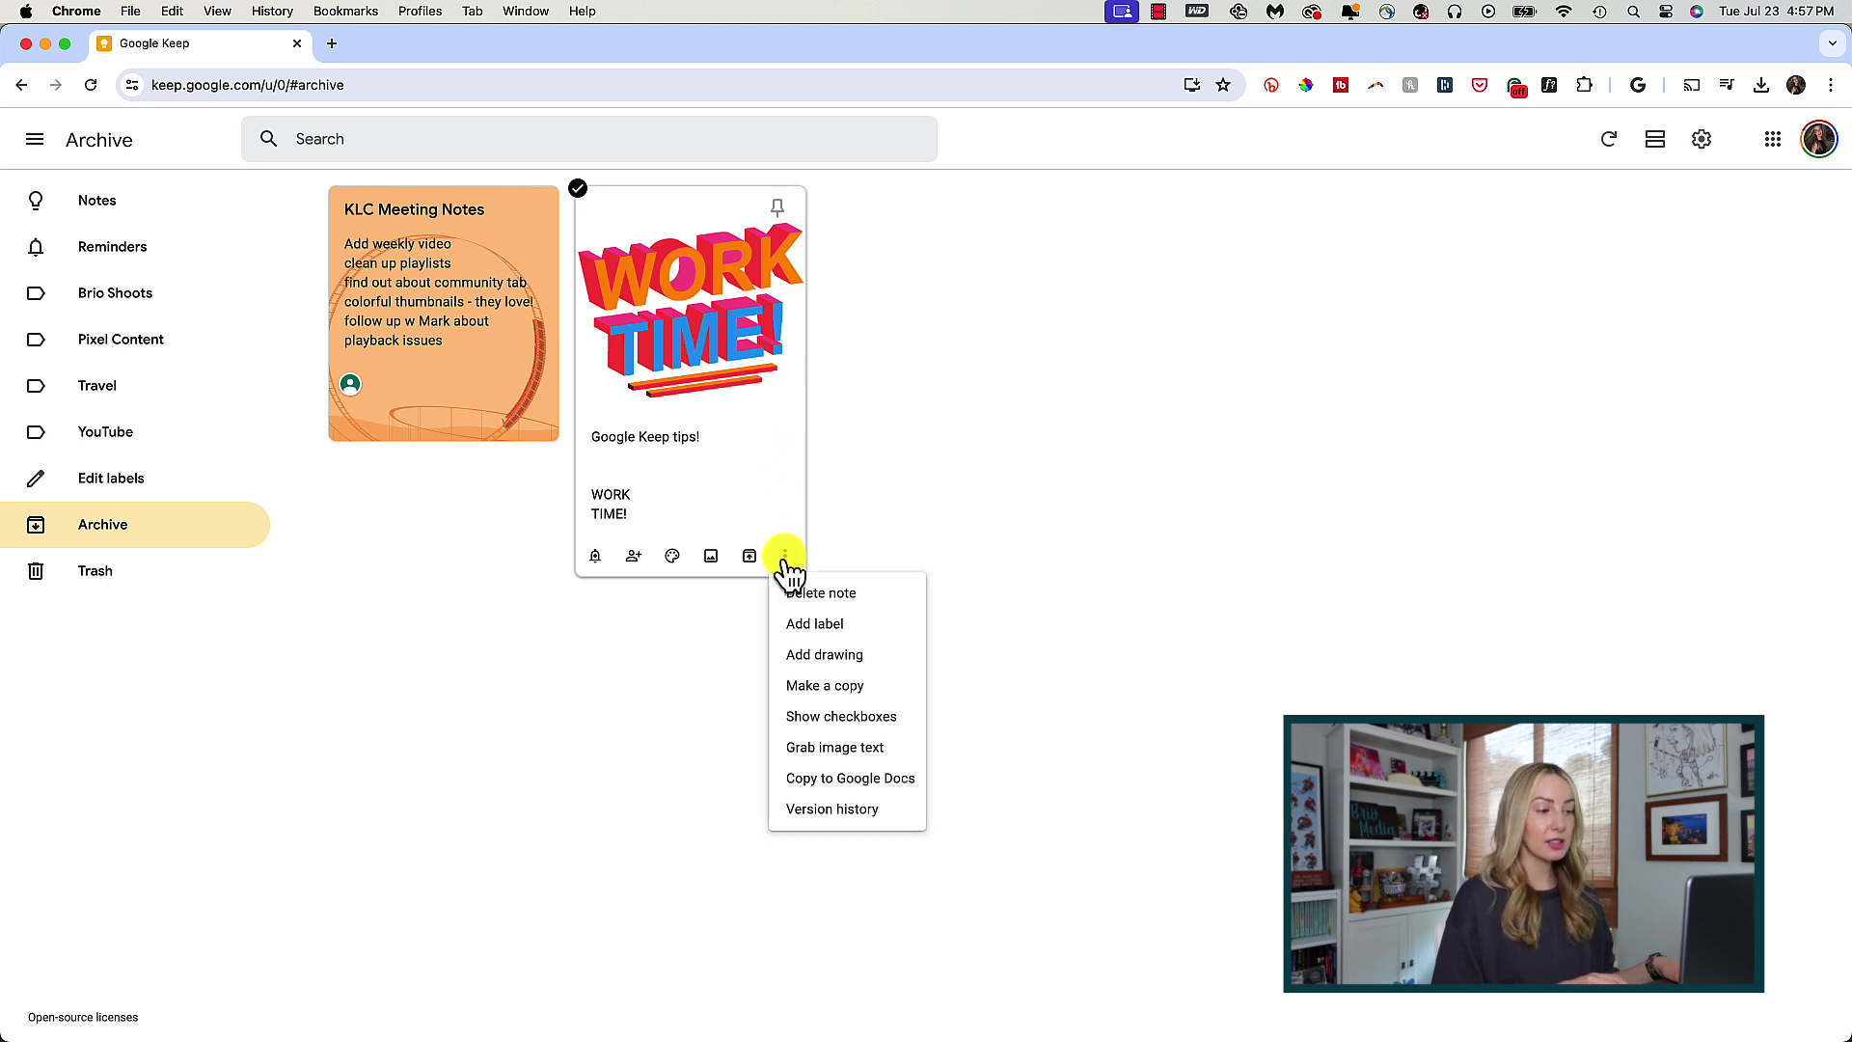
# - Delete the WORK TIME note, confirm it in Trash, and return to Notes
pyautogui.click(895, 607)
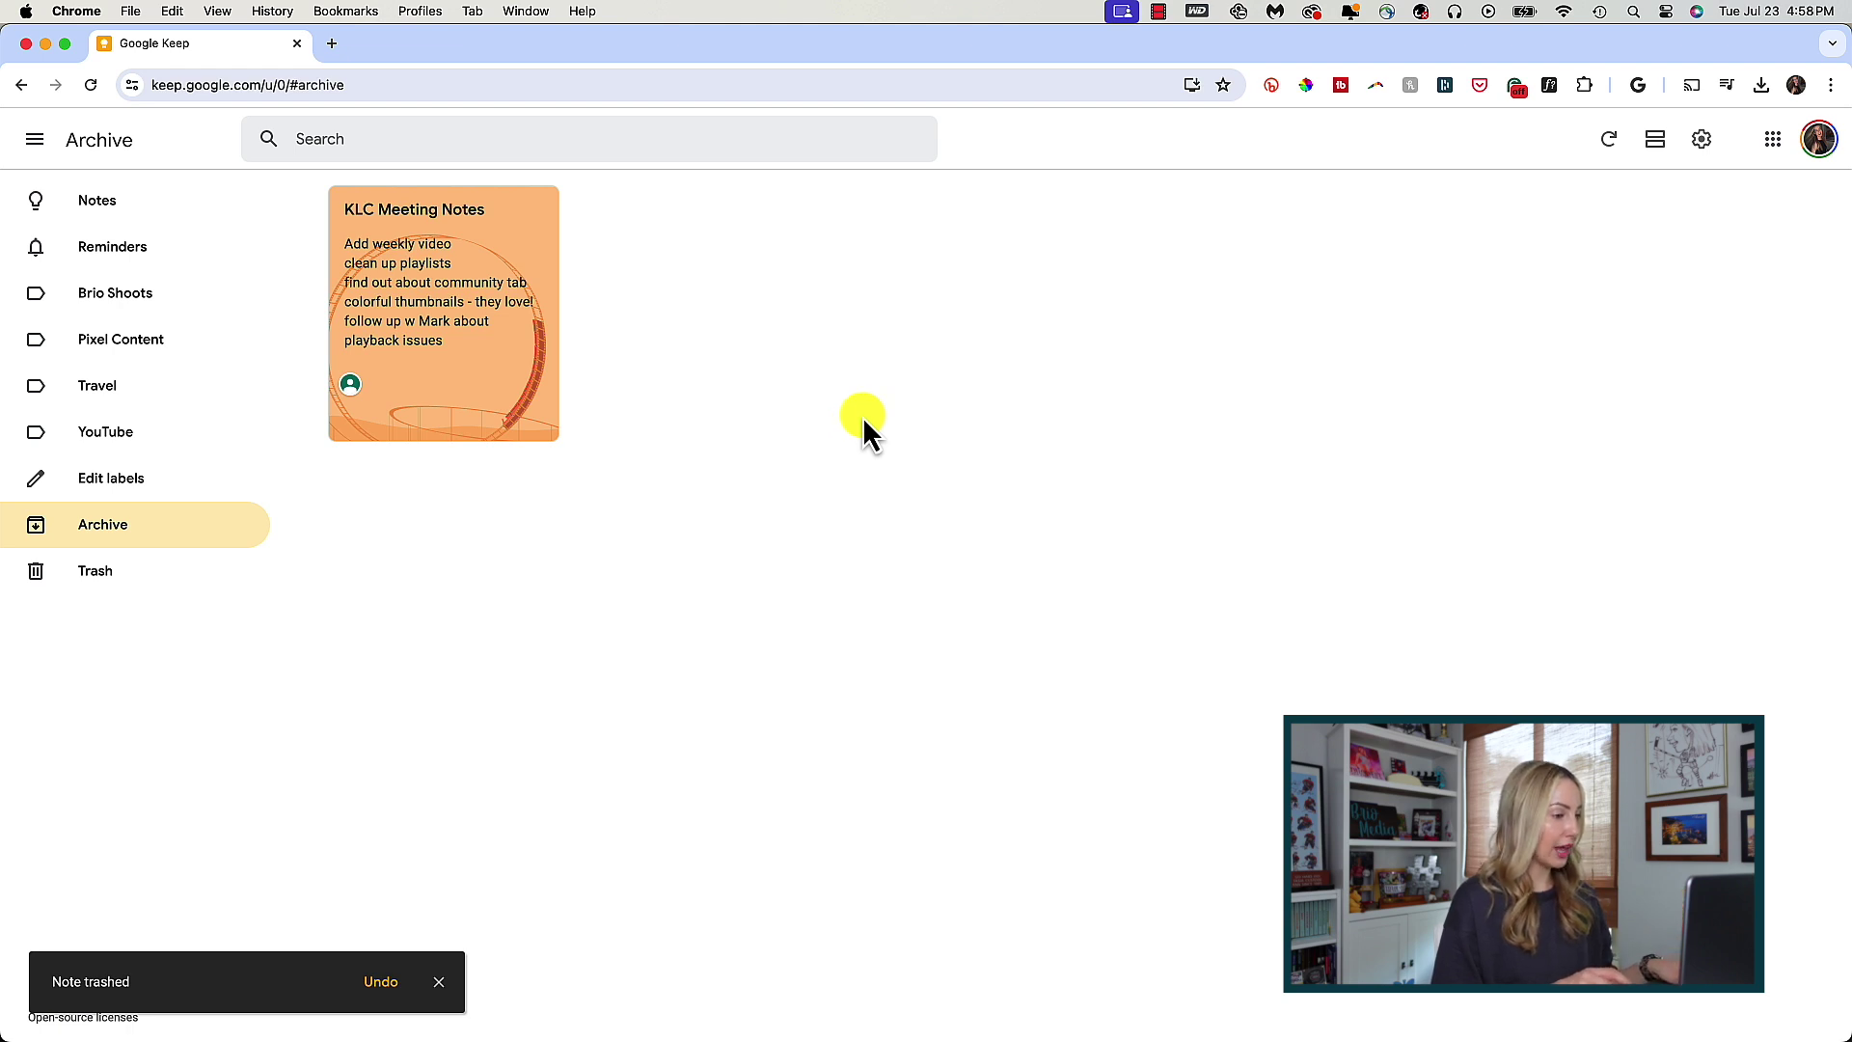
pyautogui.click(154, 597)
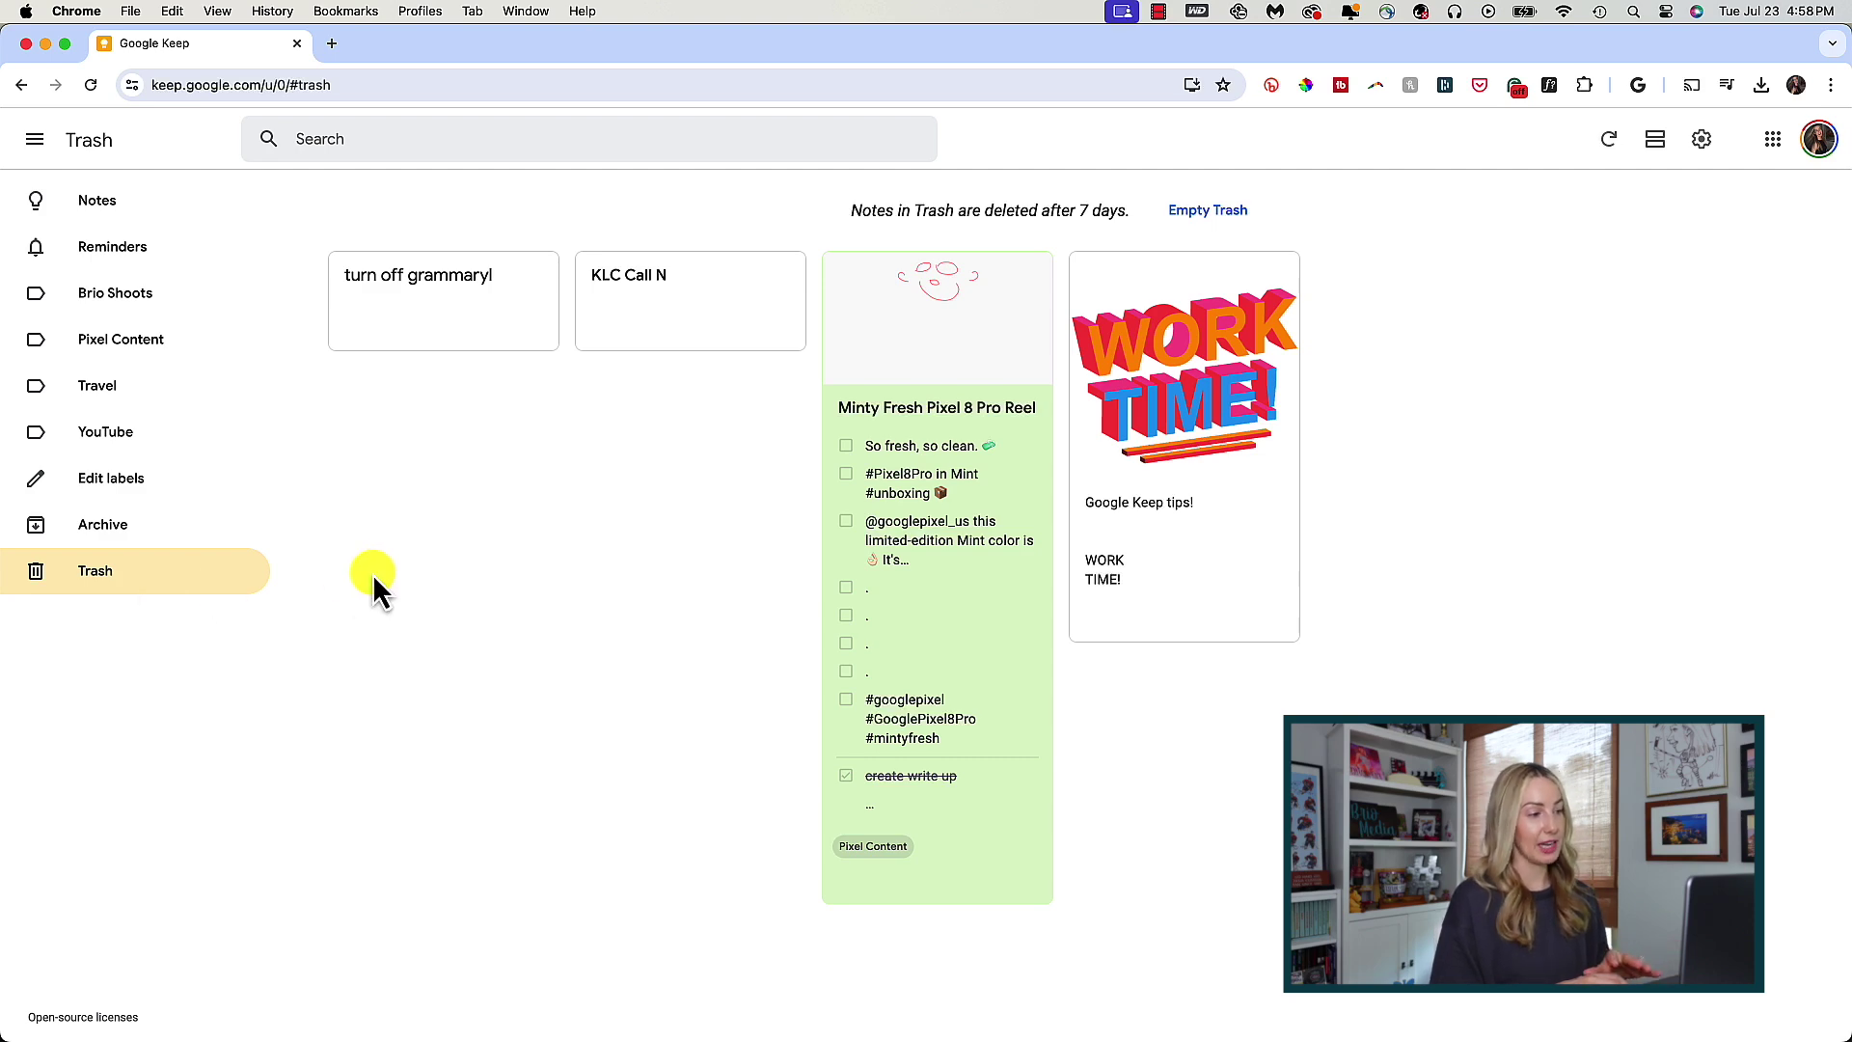
pyautogui.click(99, 206)
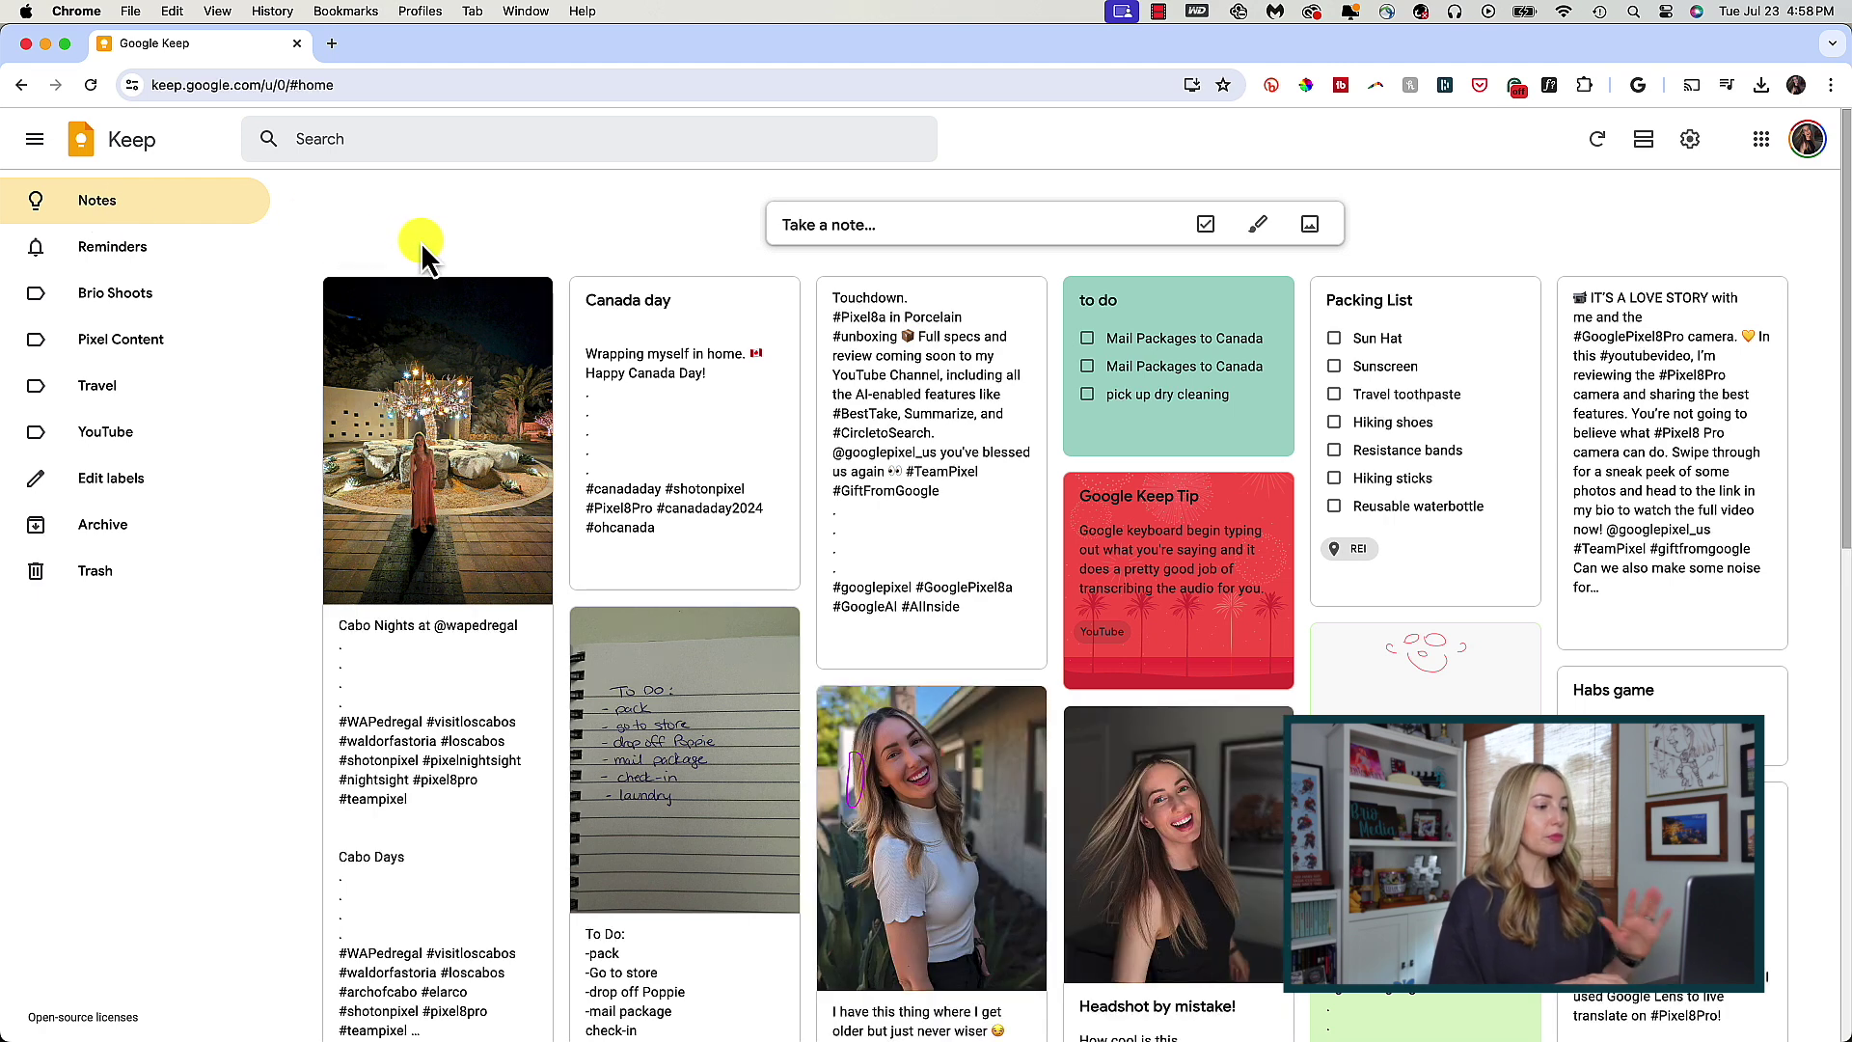
pyautogui.moveTo(733, 362)
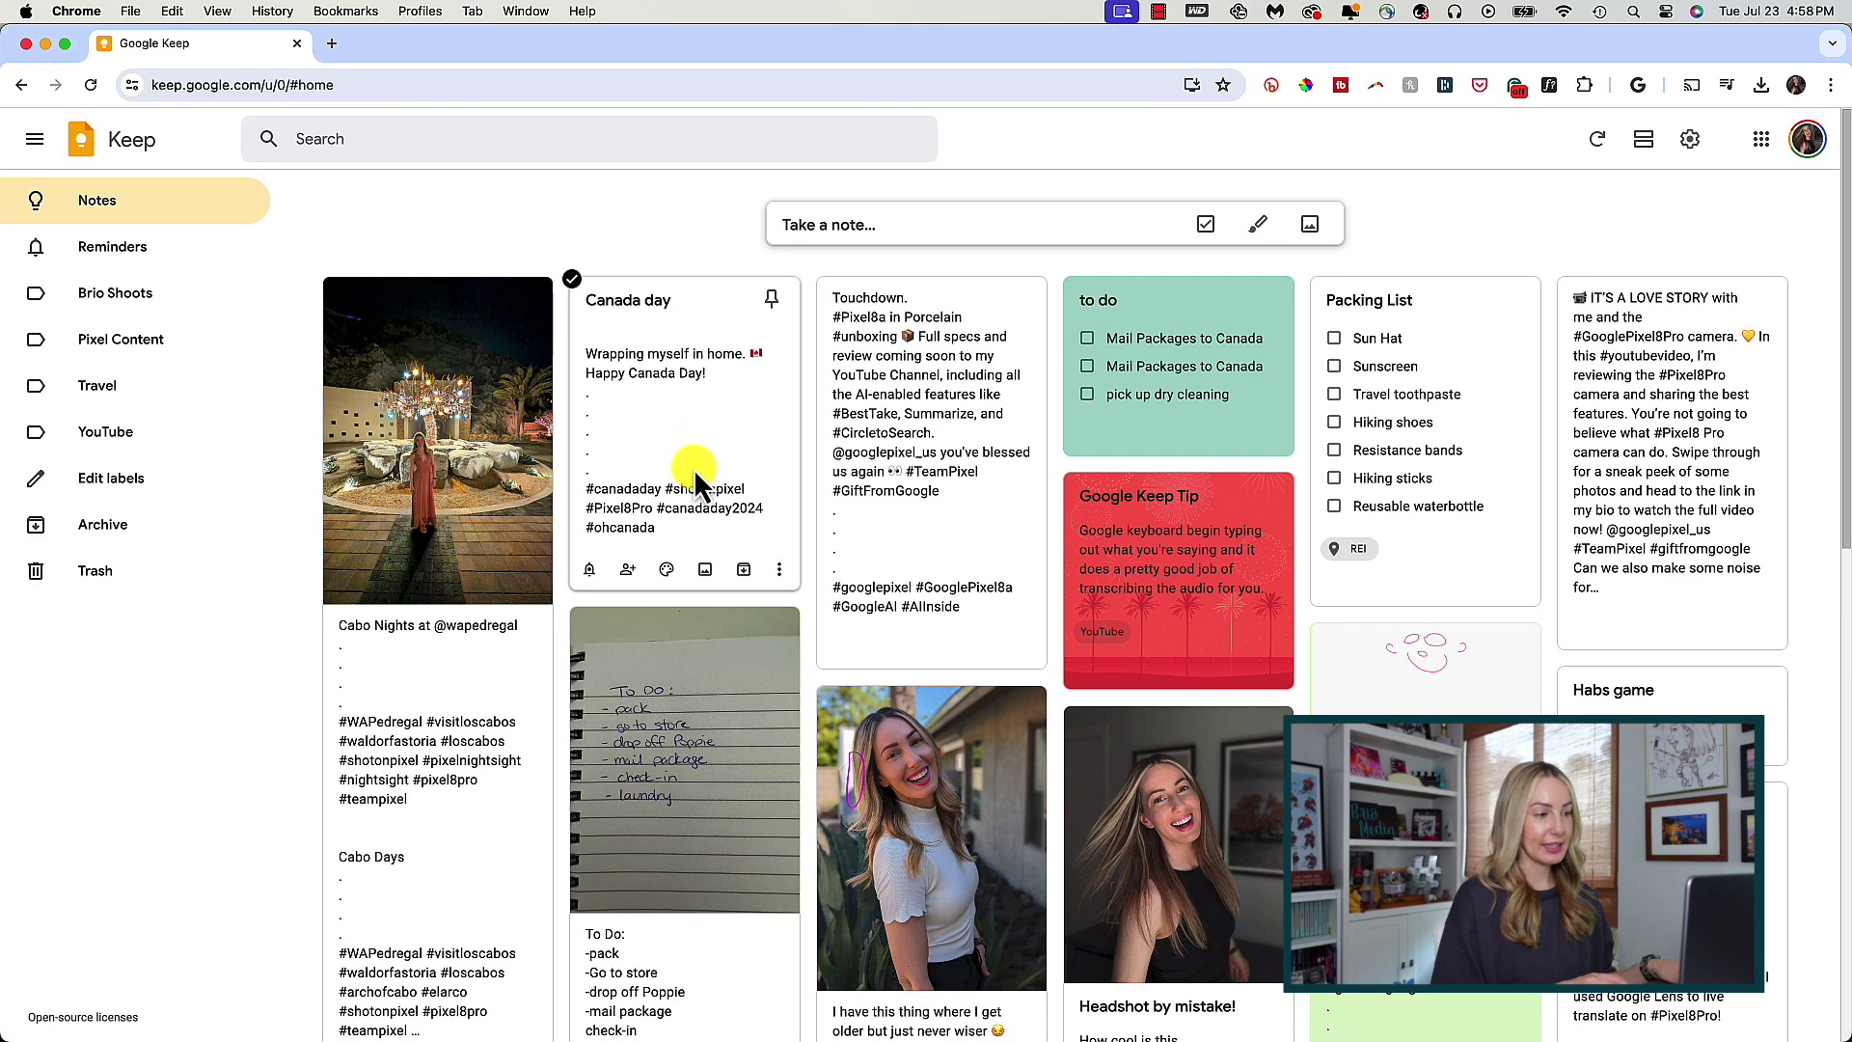
# - Create a 'Social Posts' label on Canada day, filter by it, then return to all notes
pyautogui.click(780, 569)
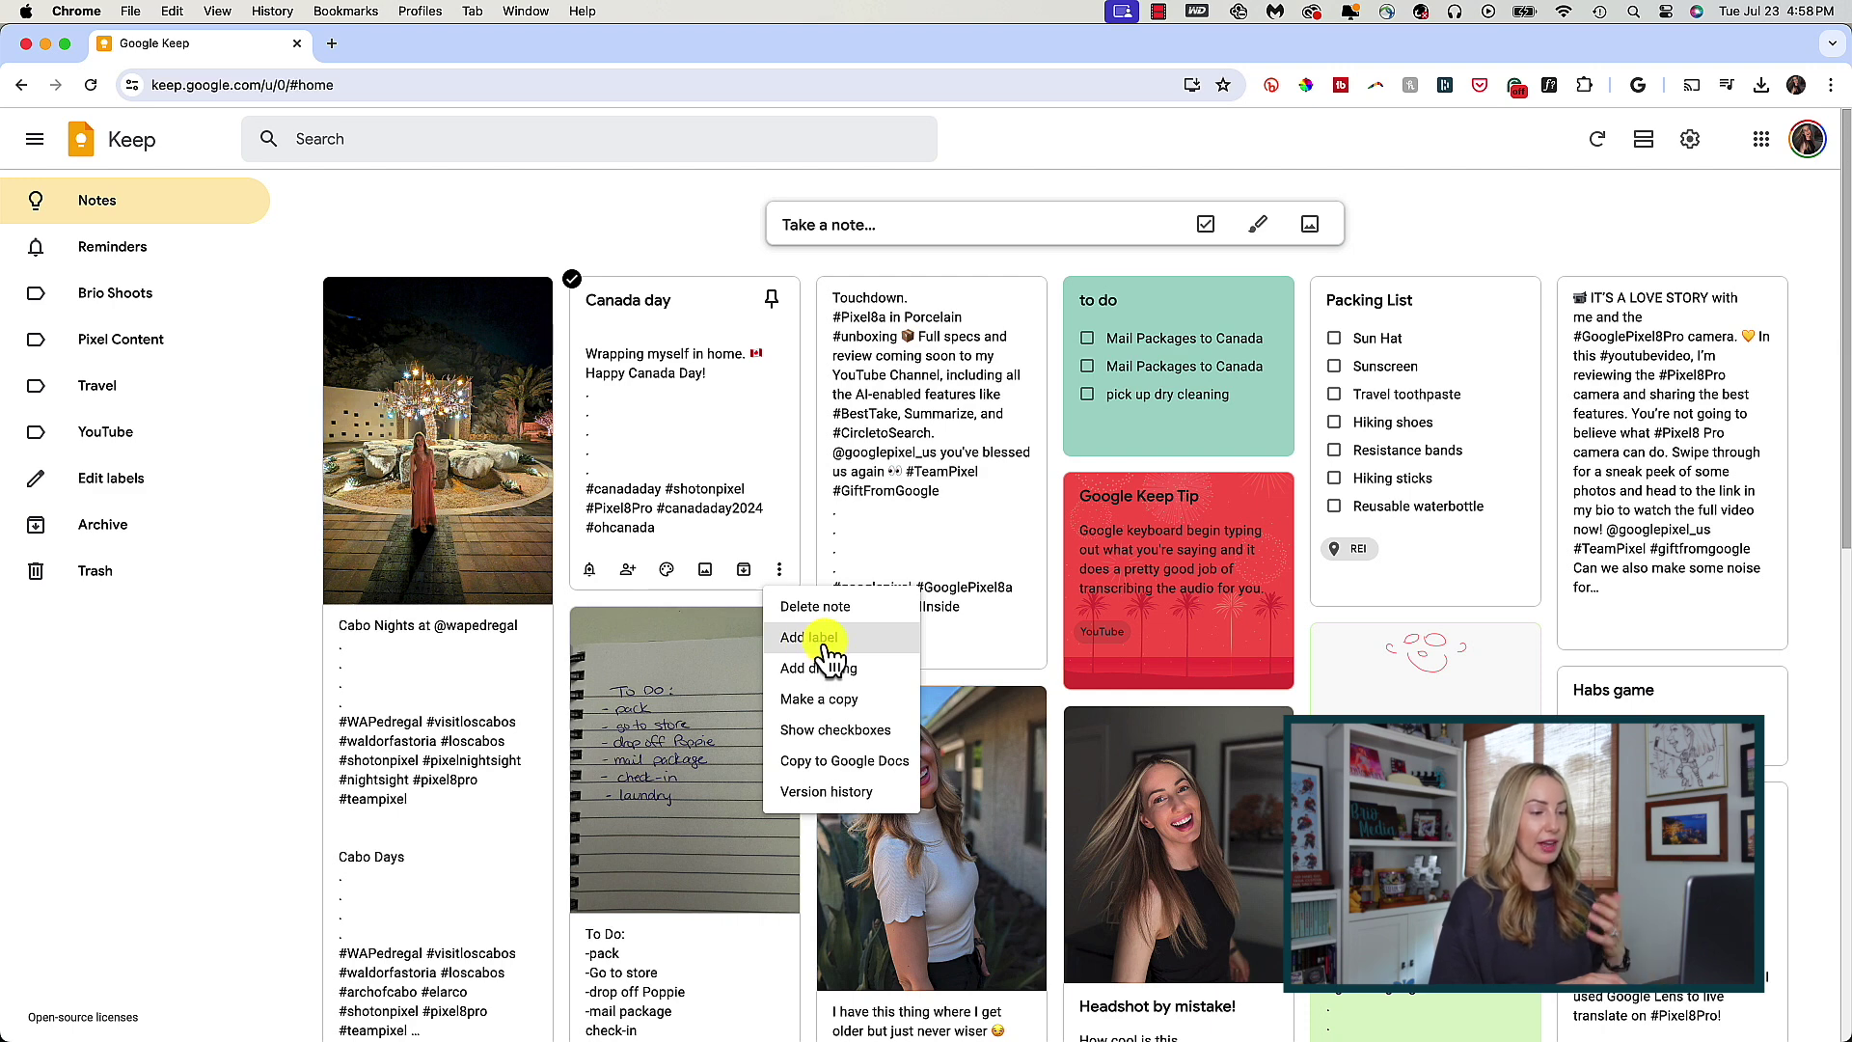
pyautogui.click(848, 654)
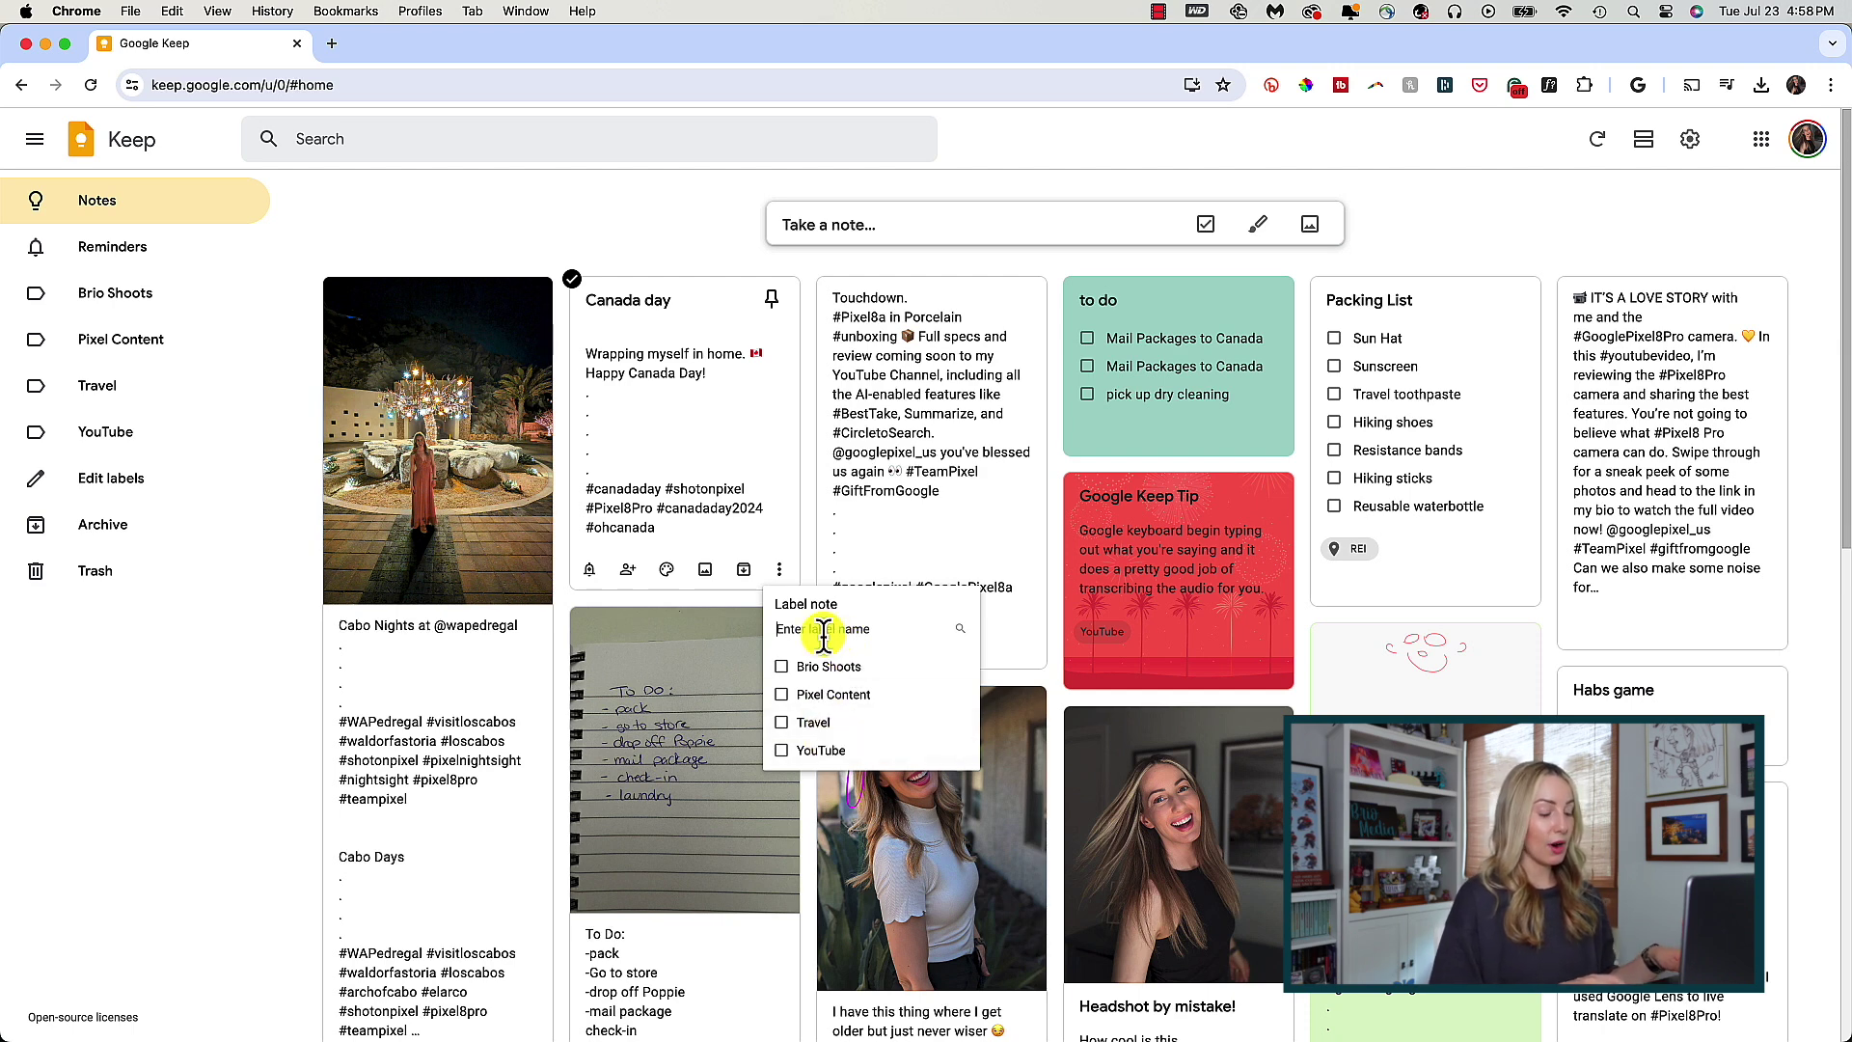
pyautogui.write('Social')
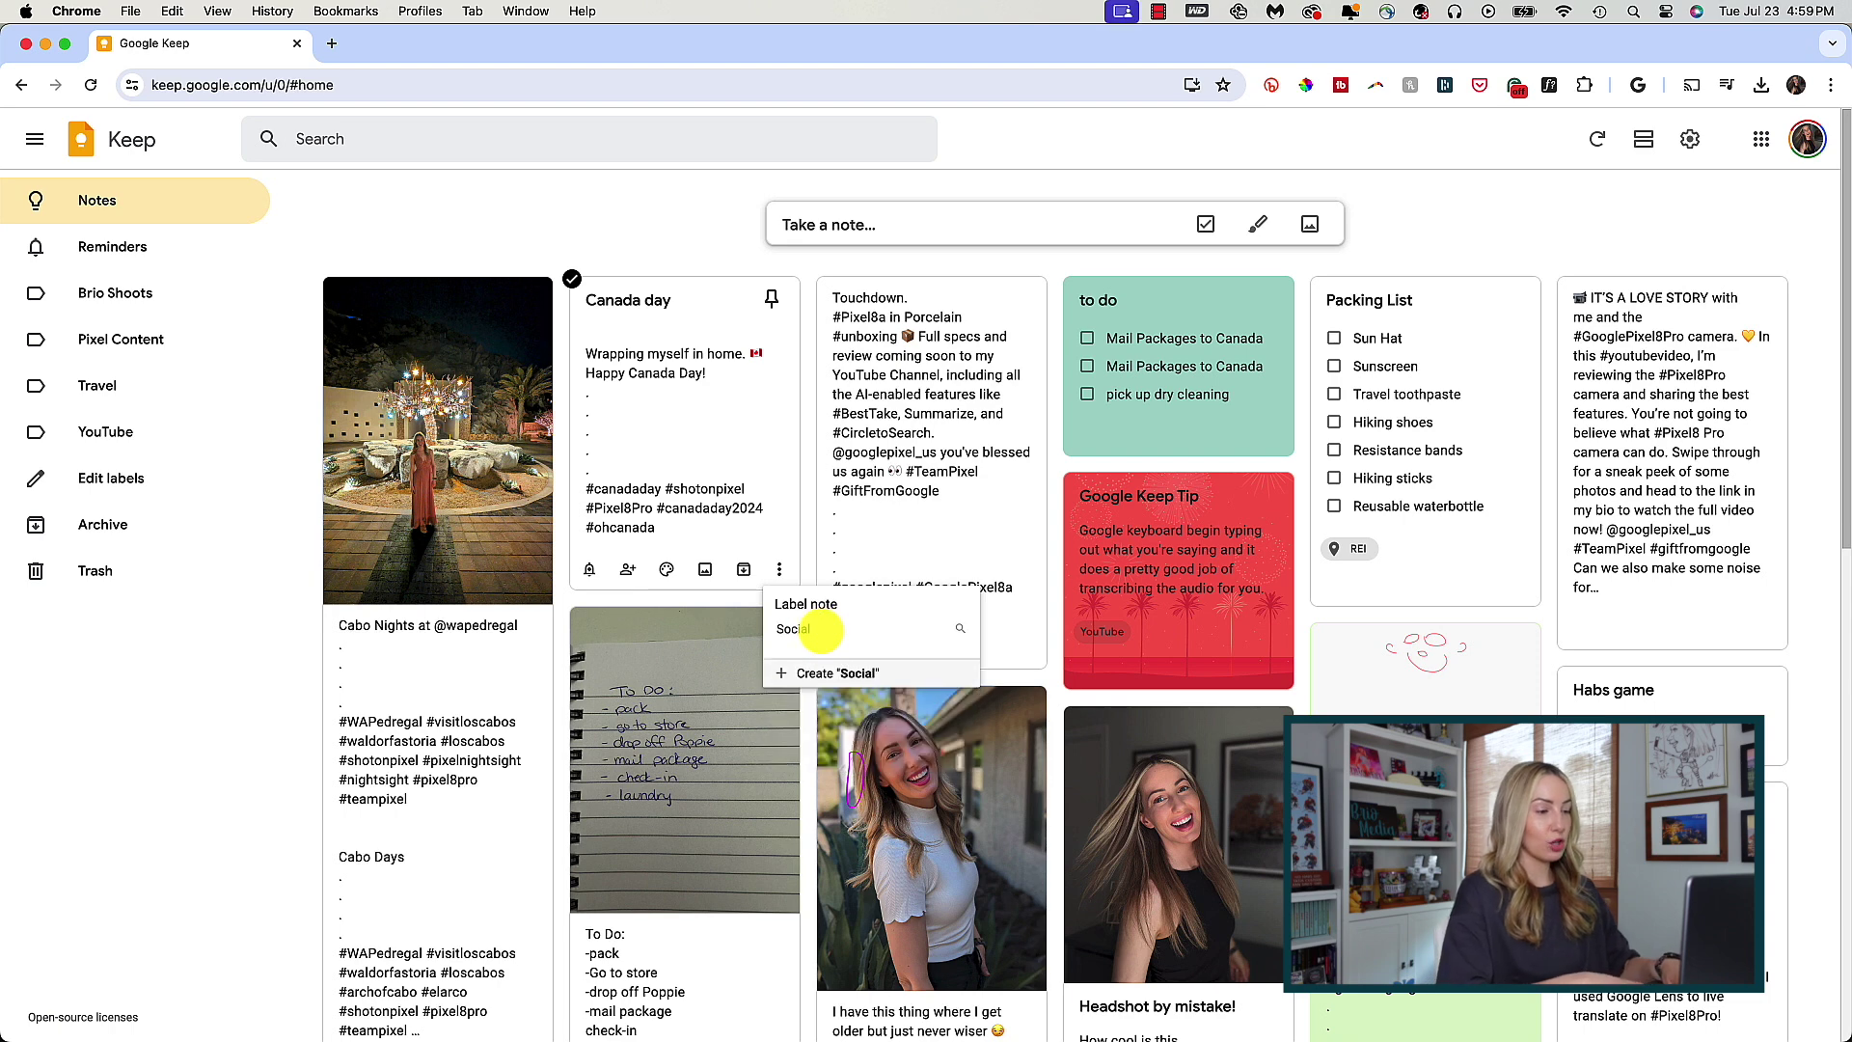
pyautogui.write(' Posts')
pyautogui.click(831, 673)
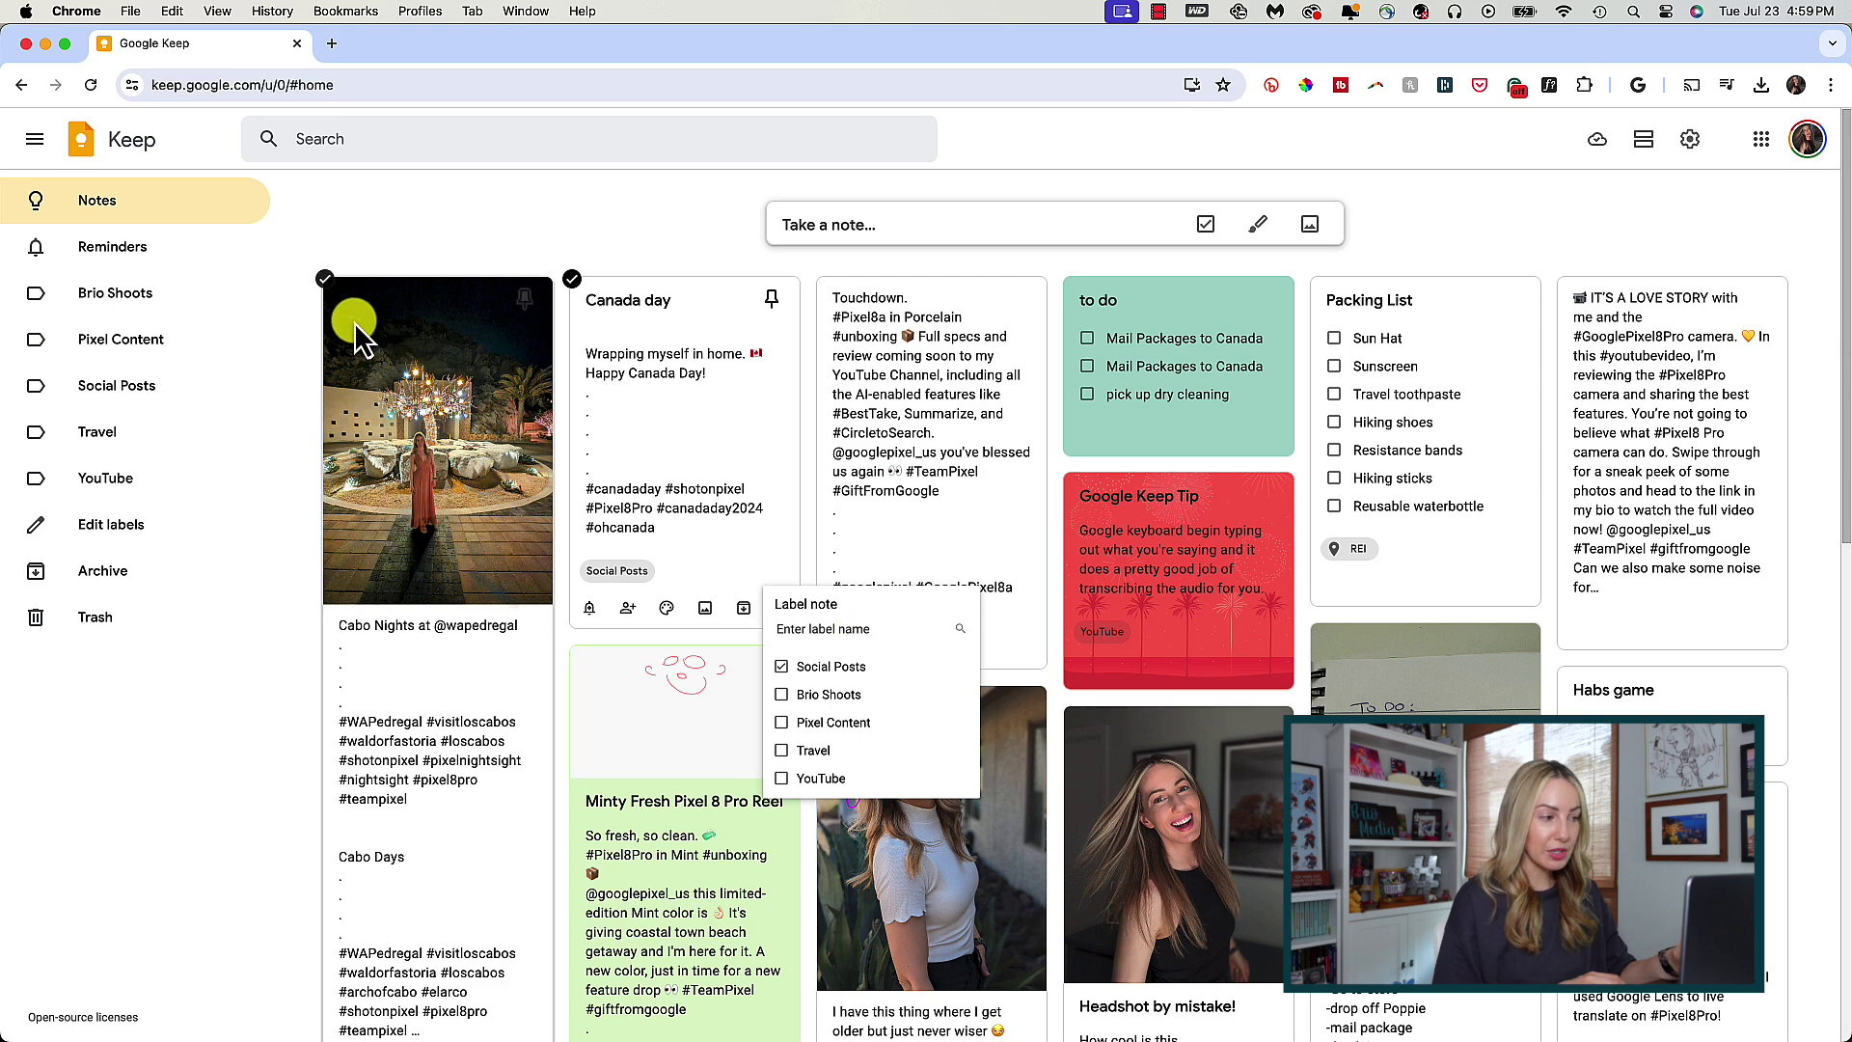
pyautogui.click(124, 395)
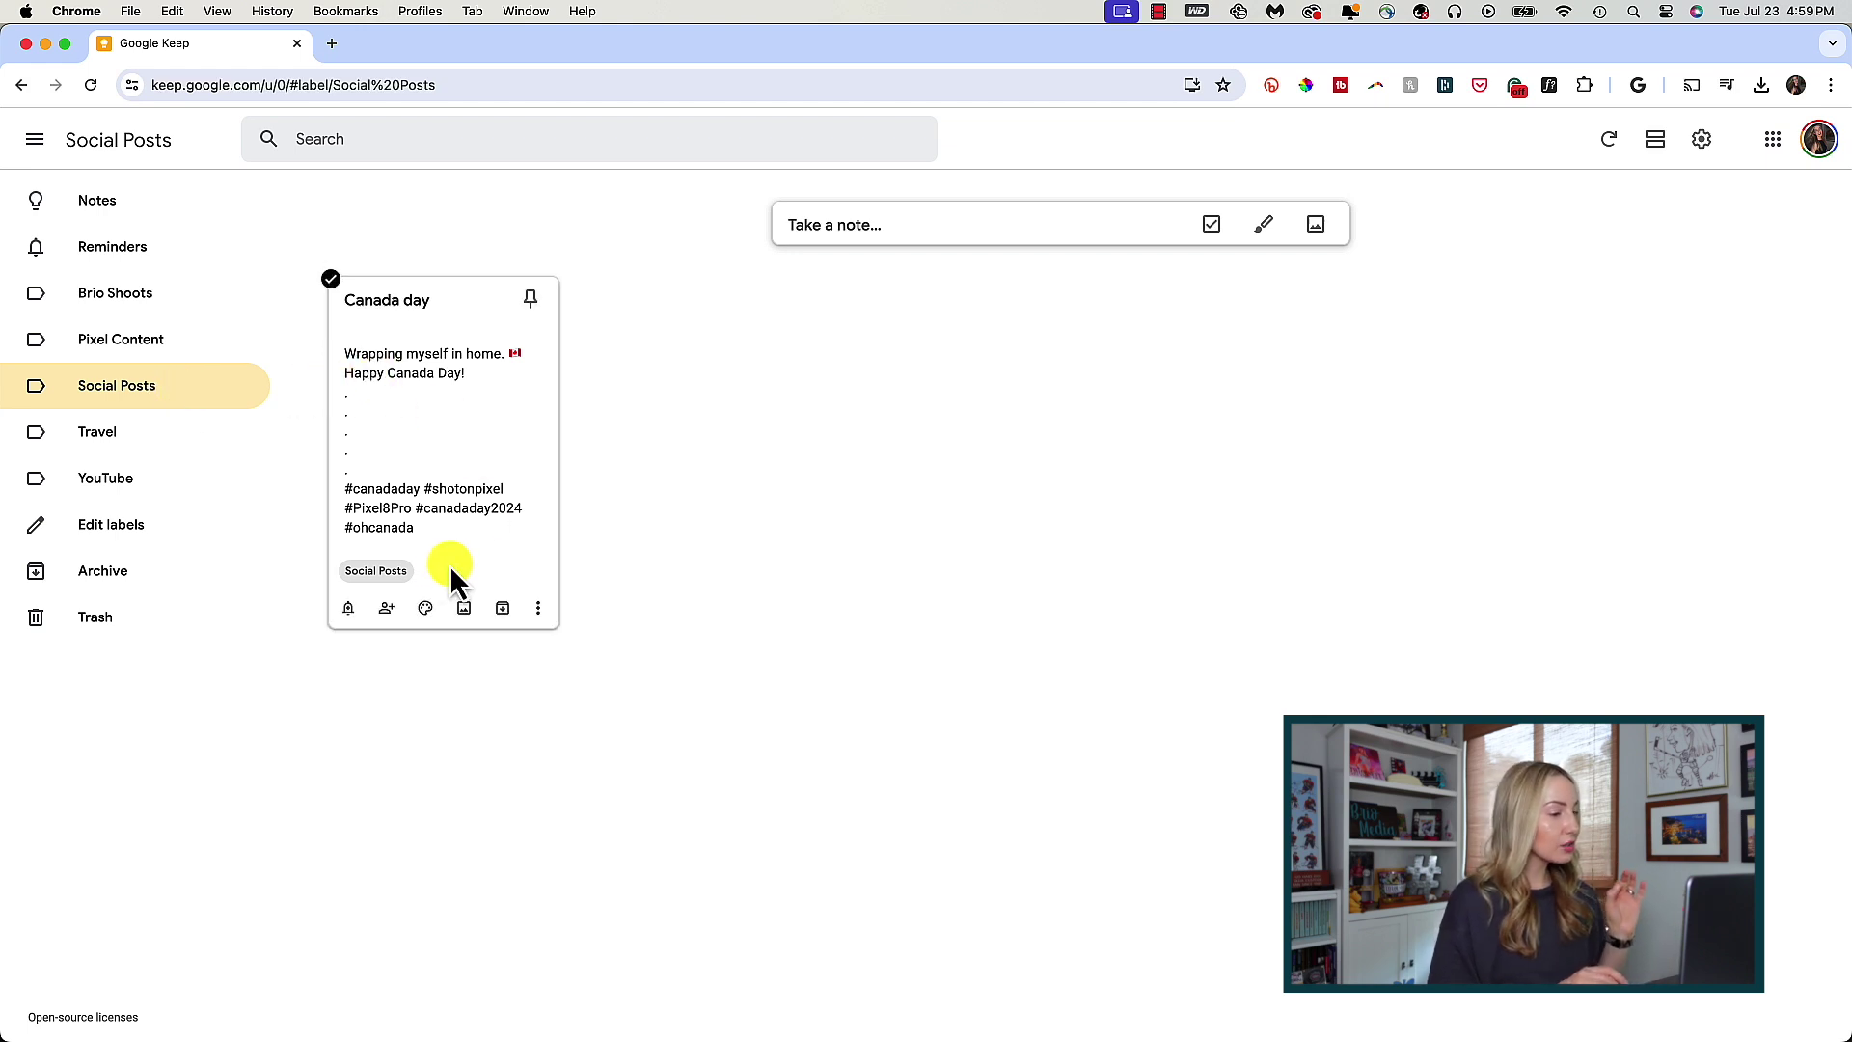
pyautogui.moveTo(367, 580)
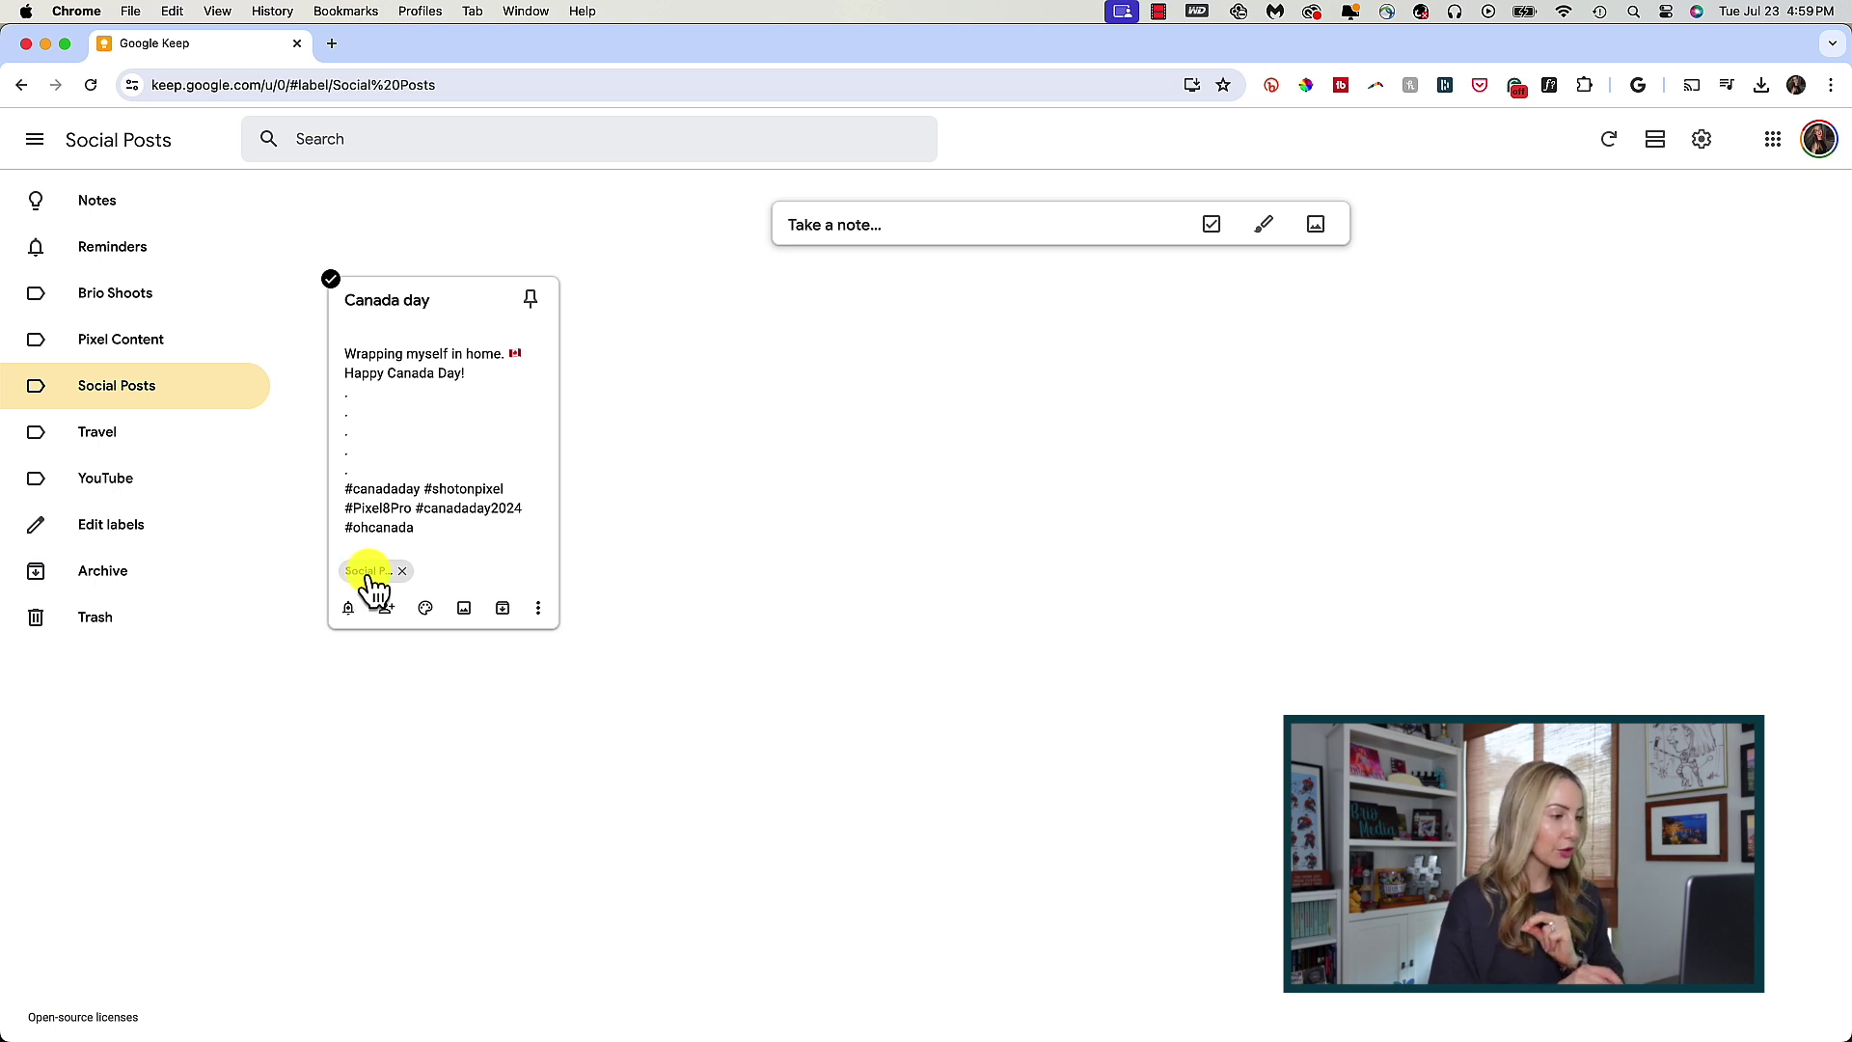
pyautogui.click(111, 205)
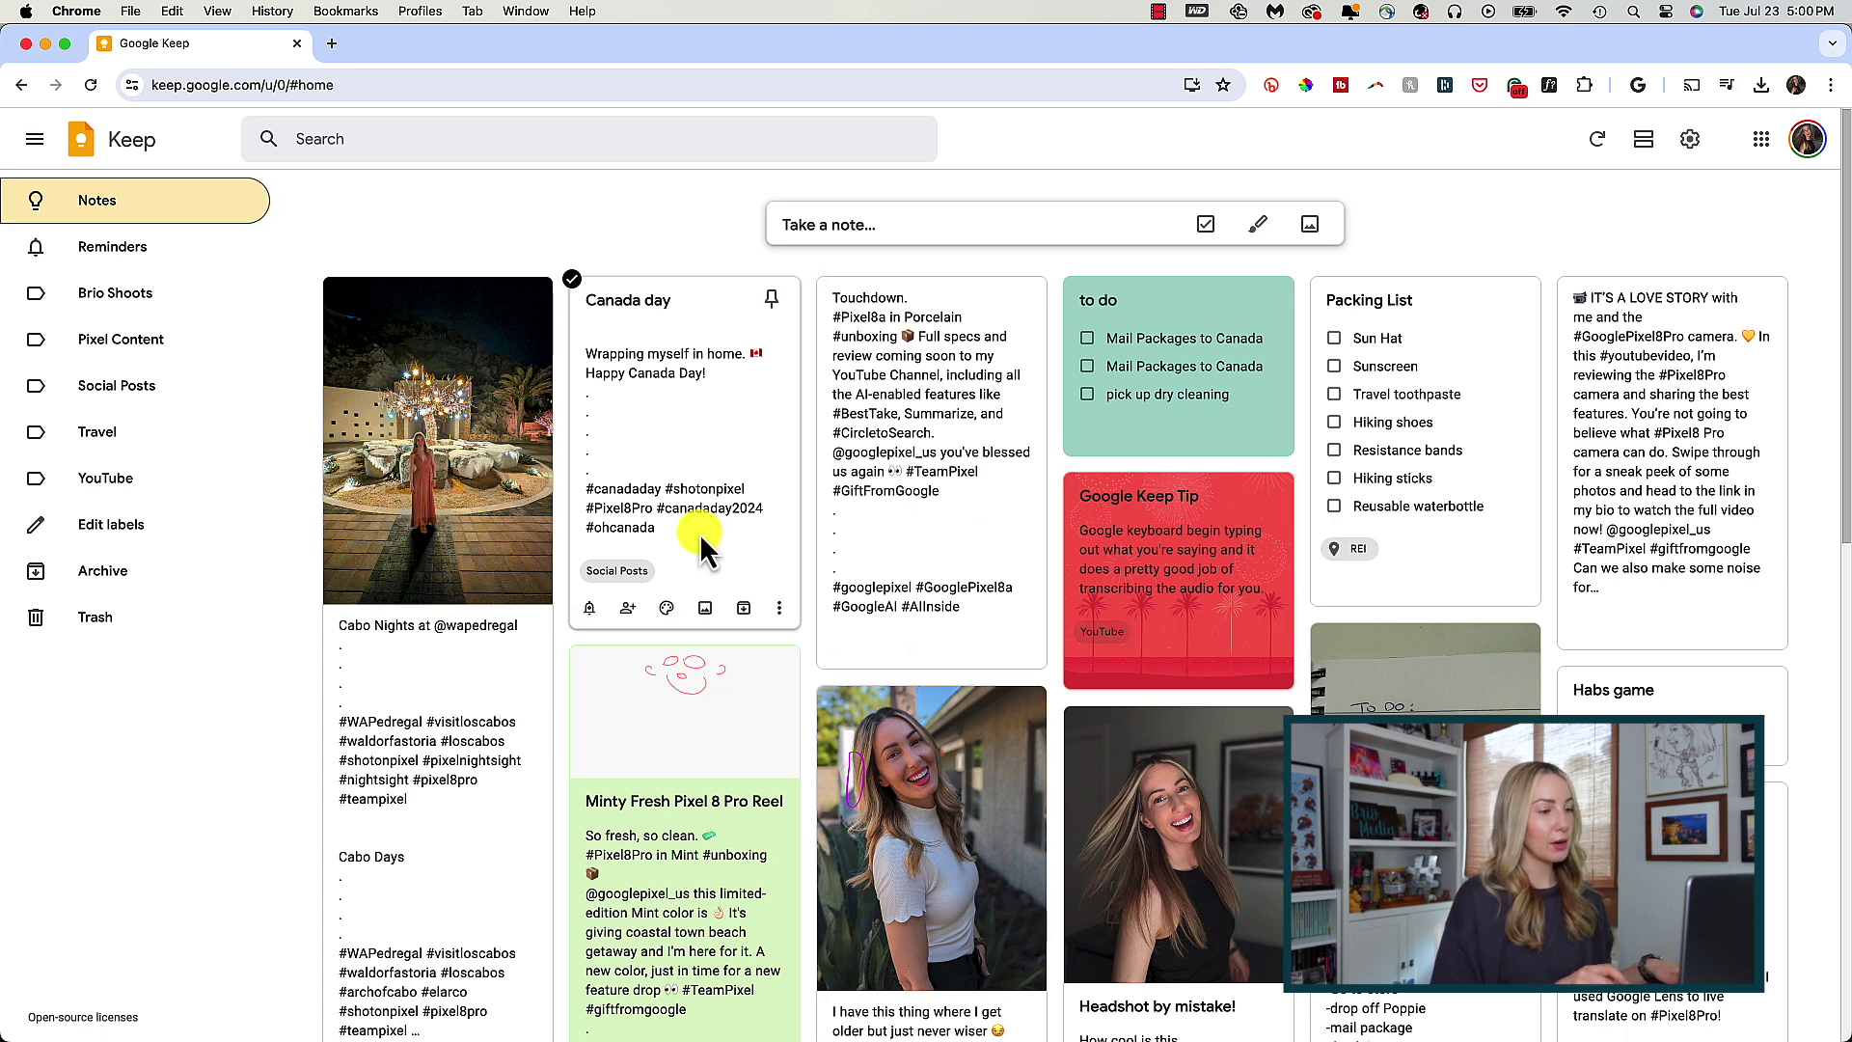
# - Sketch a dark red maple leaf with a stem in a drawing on the Canada day note
pyautogui.click(780, 607)
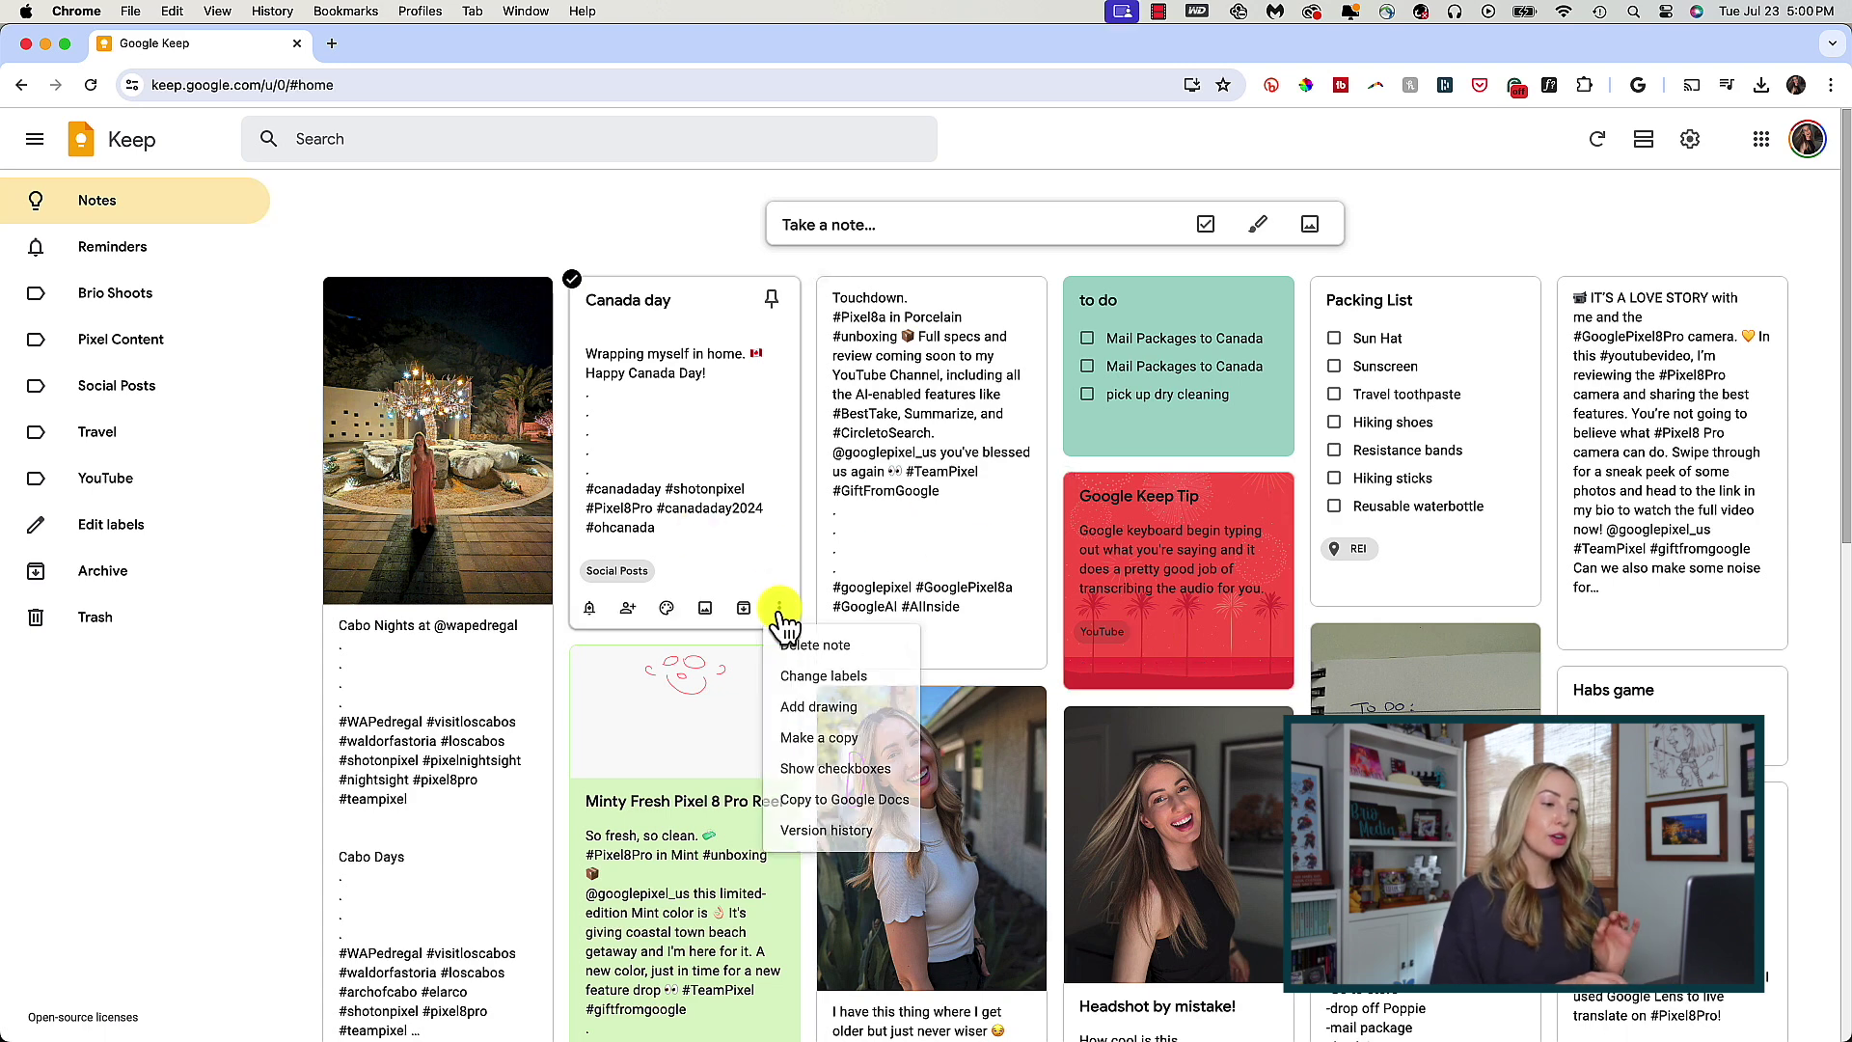
pyautogui.click(828, 712)
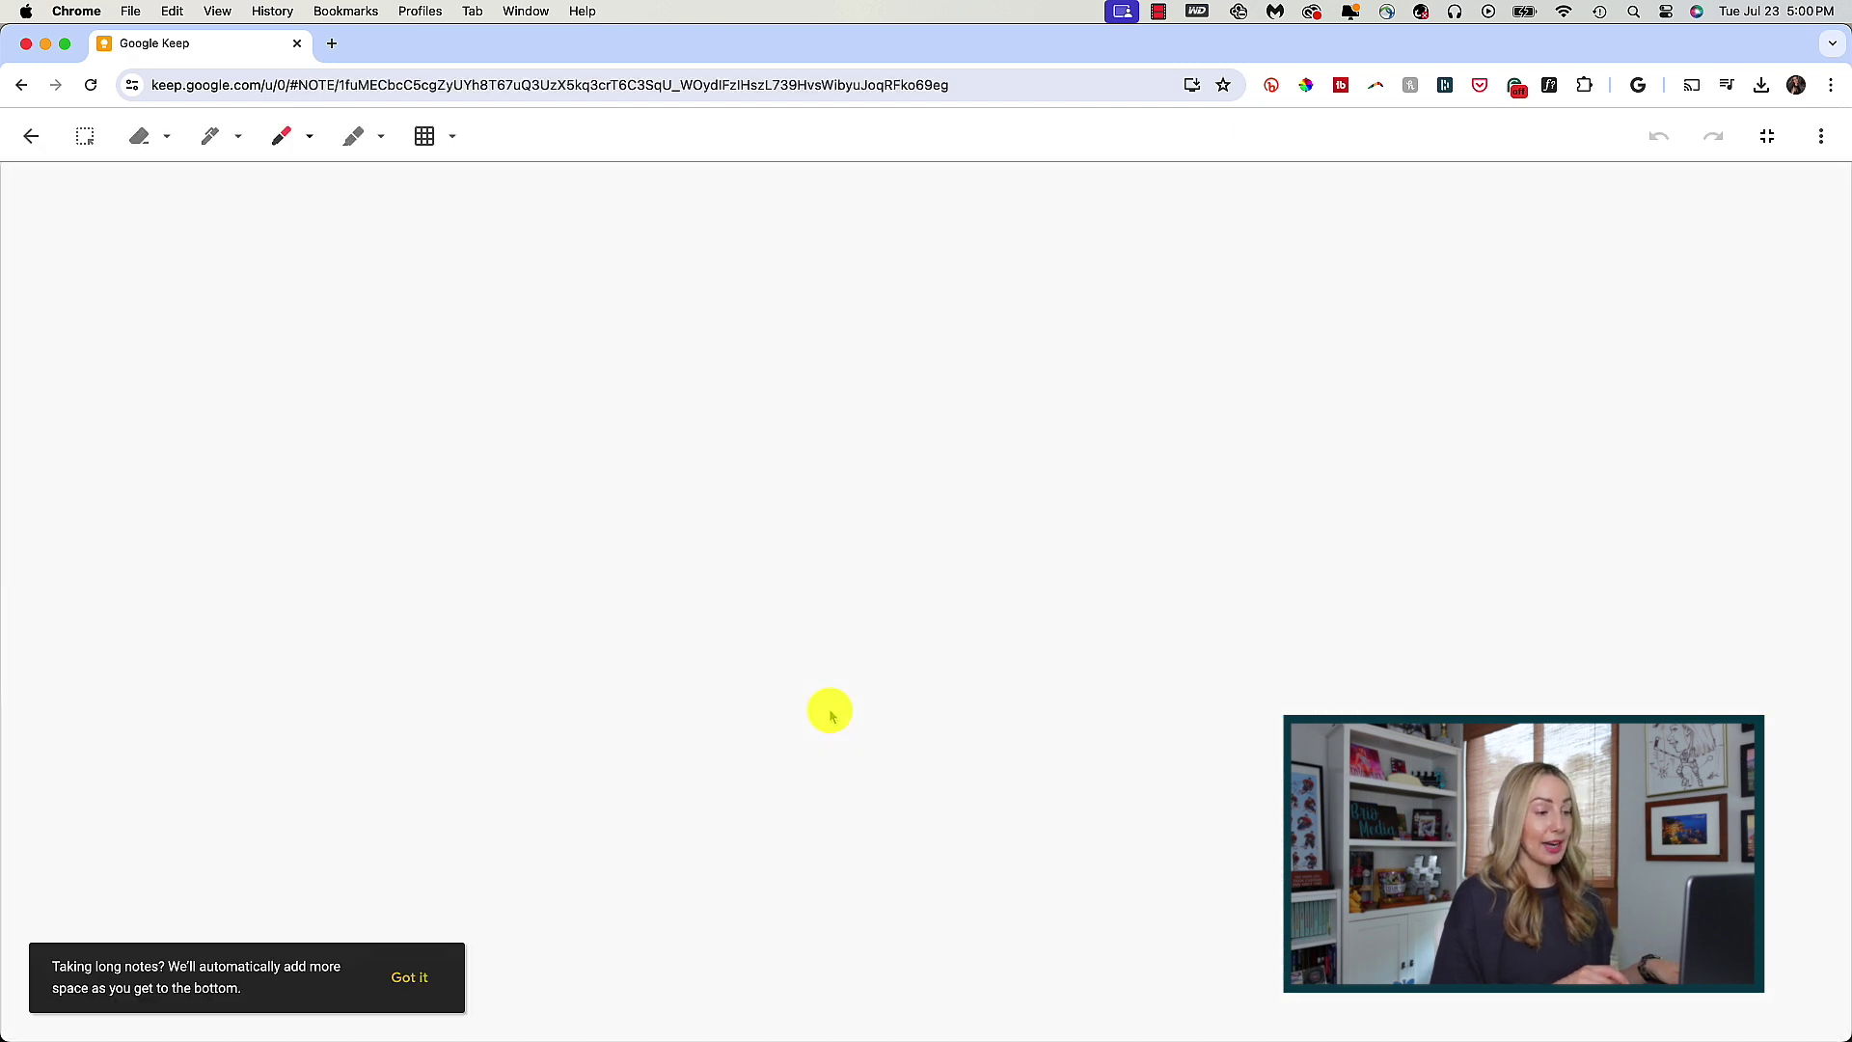
pyautogui.click(282, 137)
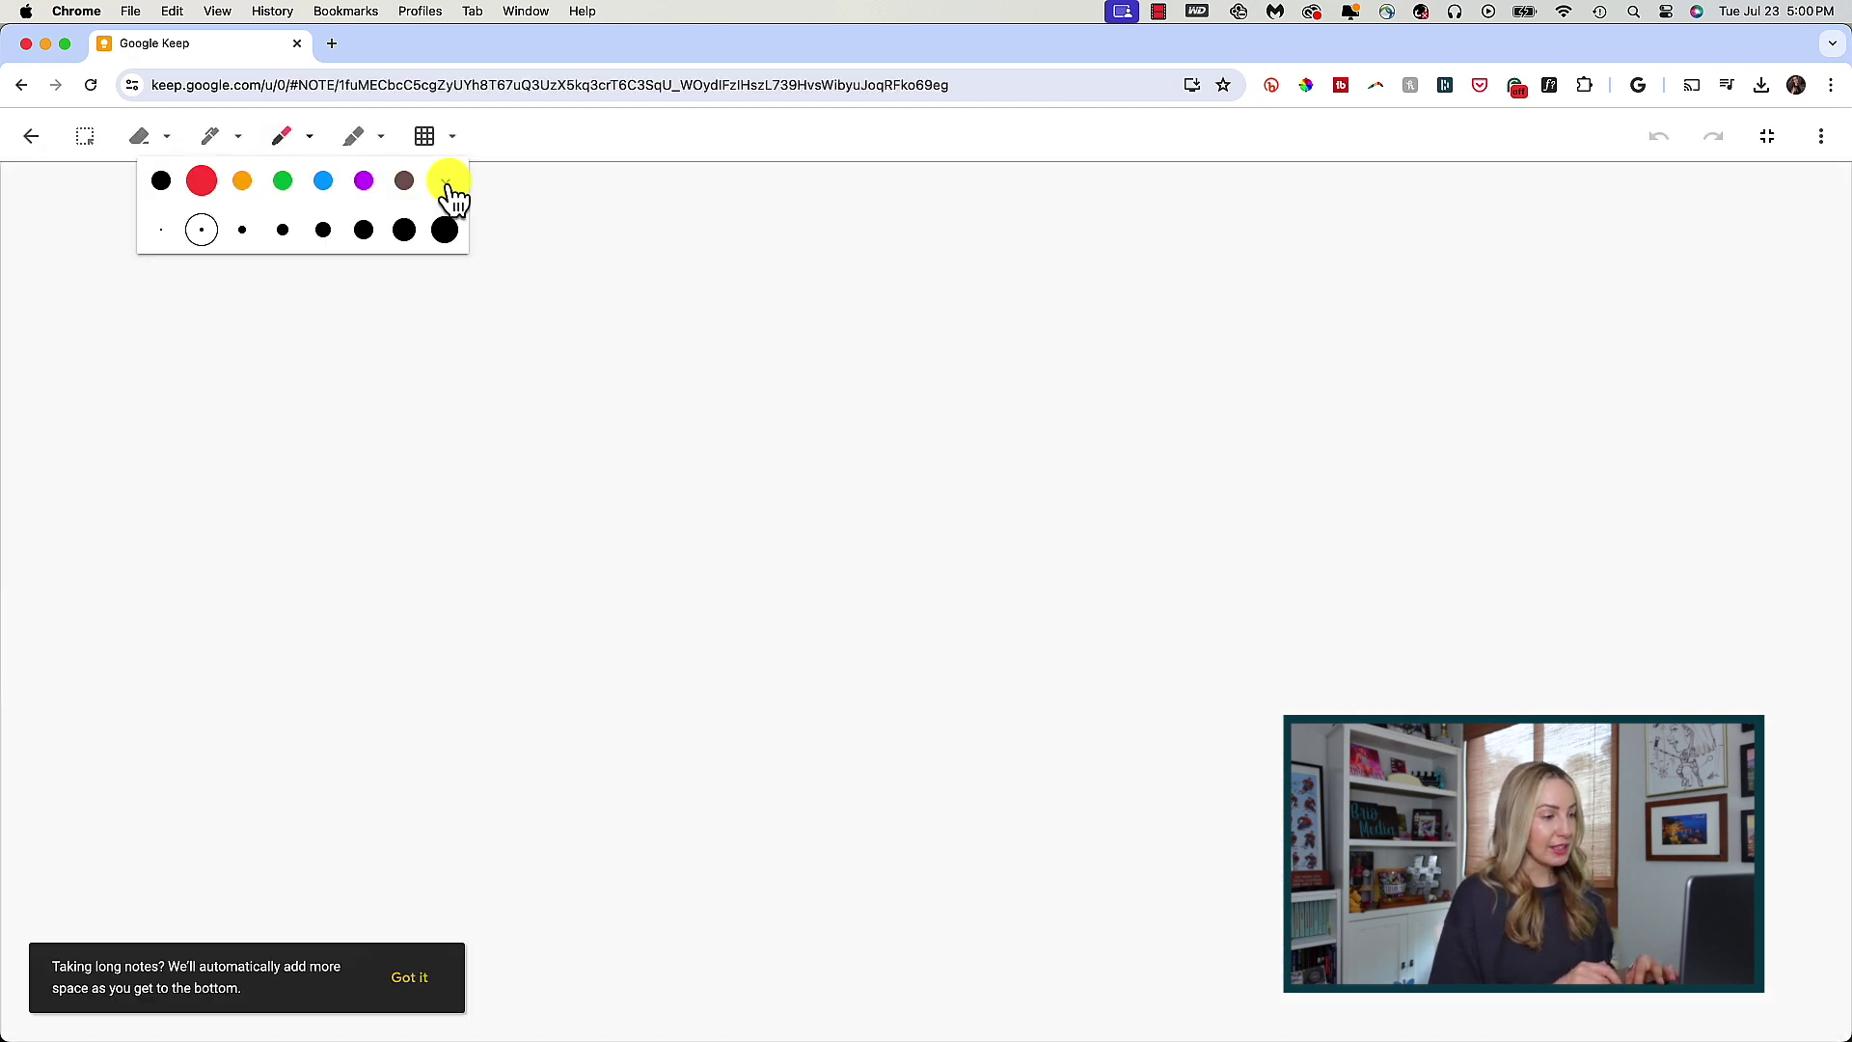
pyautogui.click(445, 180)
pyautogui.click(202, 228)
pyautogui.click(285, 141)
pyautogui.moveTo(666, 682)
pyautogui.mouseDown()
pyautogui.moveTo(525, 471)
pyautogui.moveTo(684, 243)
pyautogui.moveTo(827, 443)
pyautogui.mouseUp()
pyautogui.moveTo(1020, 398)
pyautogui.mouseDown()
pyautogui.moveTo(826, 674)
pyautogui.moveTo(666, 682)
pyautogui.moveTo(758, 693)
pyautogui.mouseUp()
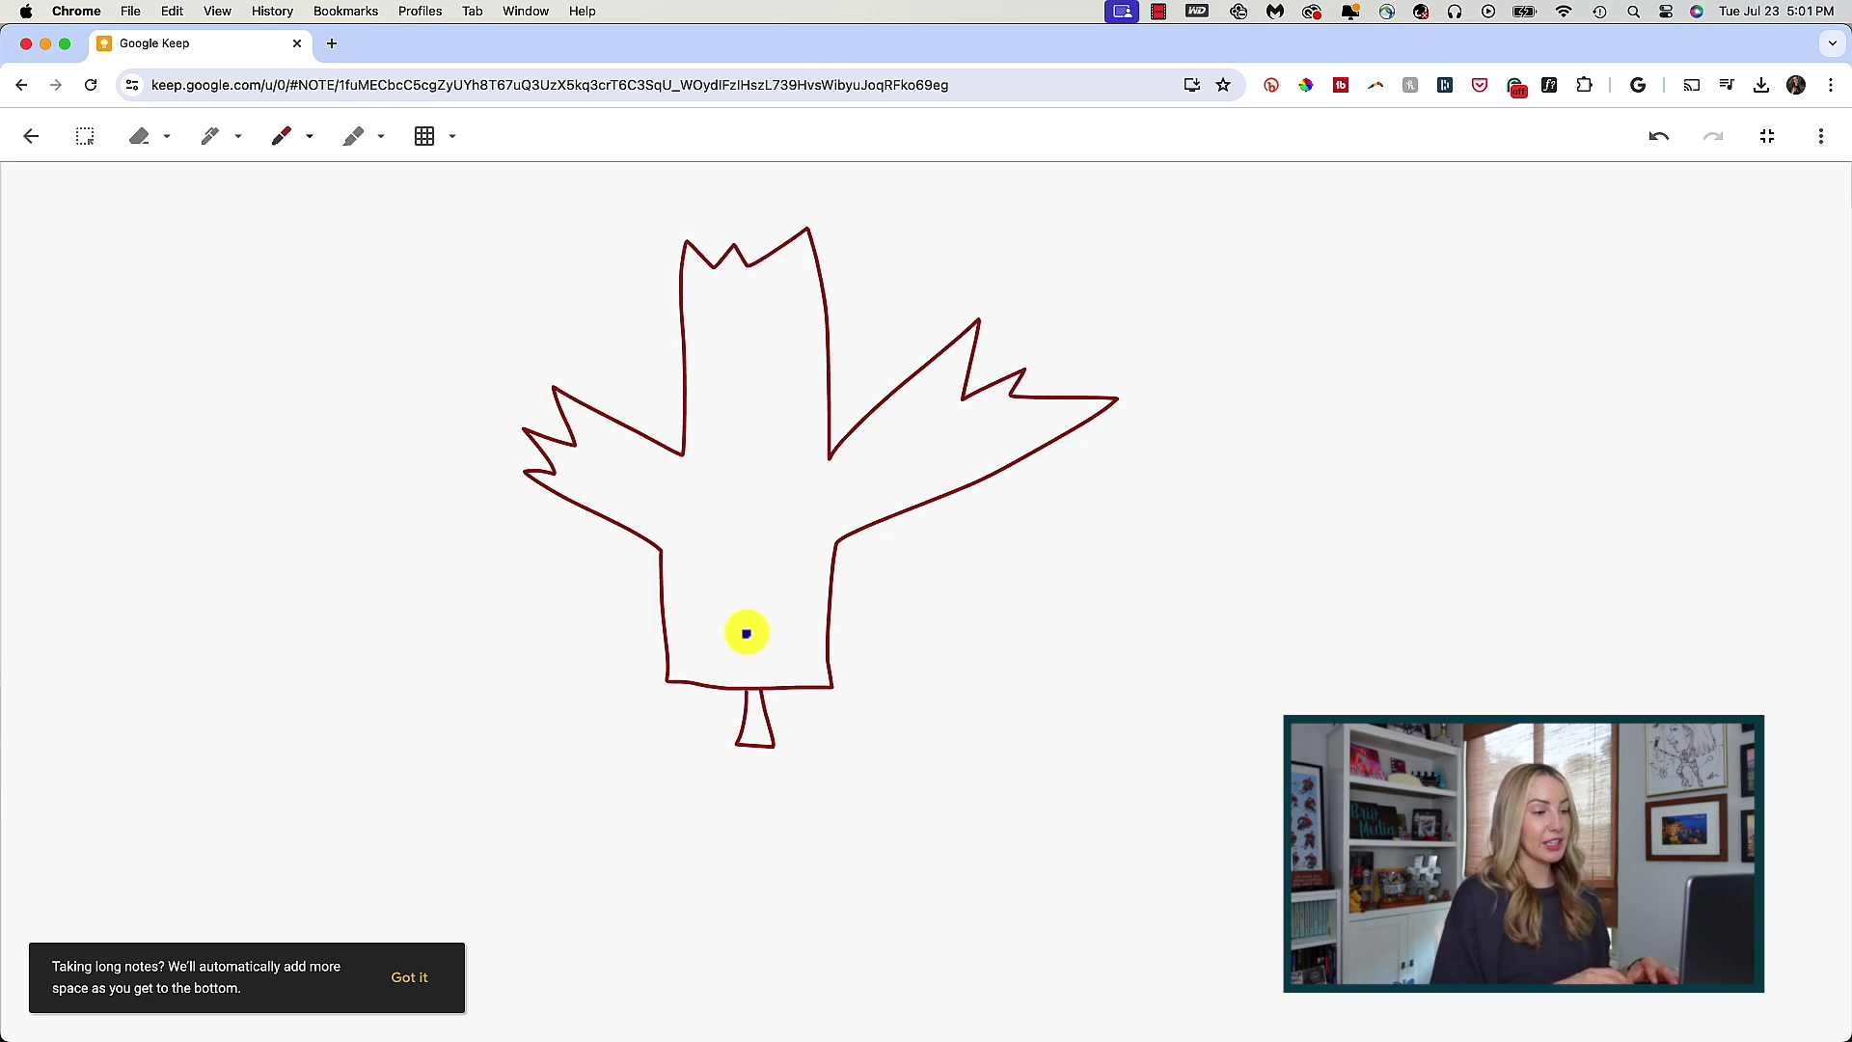
pyautogui.click(31, 136)
pyautogui.click(1146, 885)
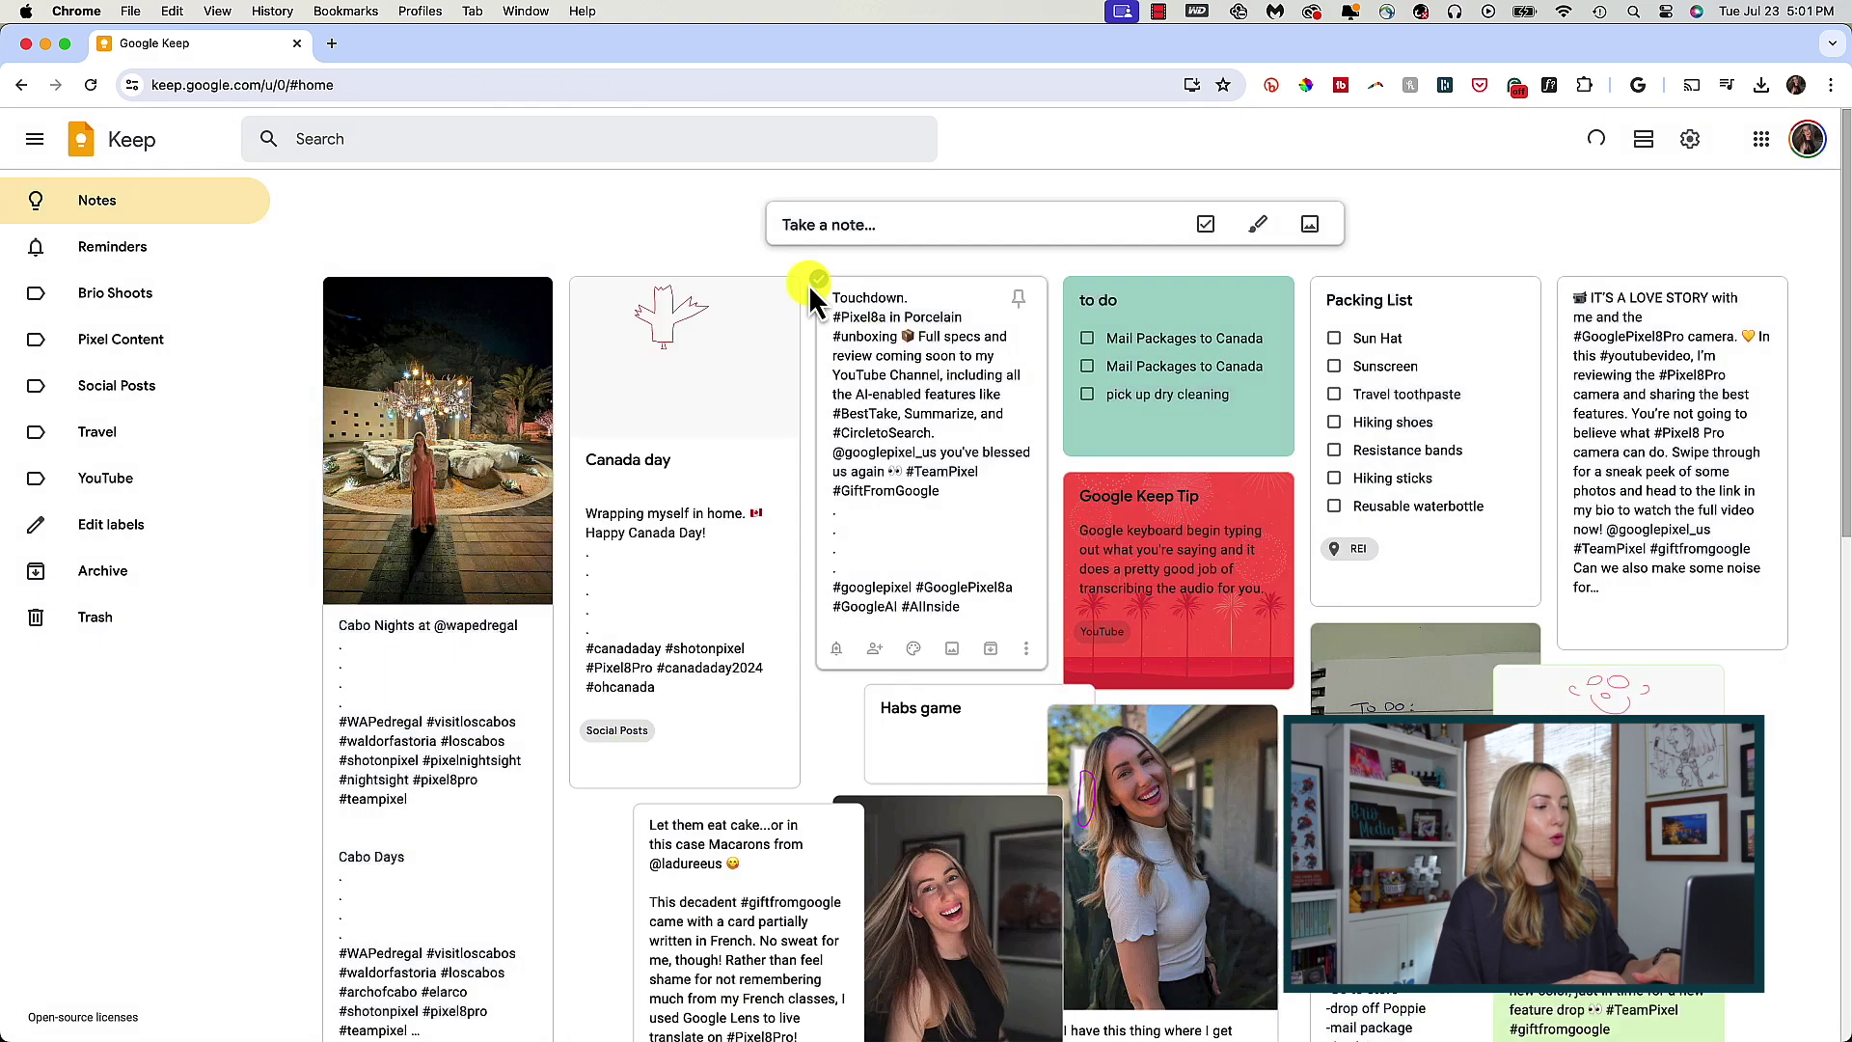
# - Make a copy of the Touchdown note and open the copy
pyautogui.click(1025, 648)
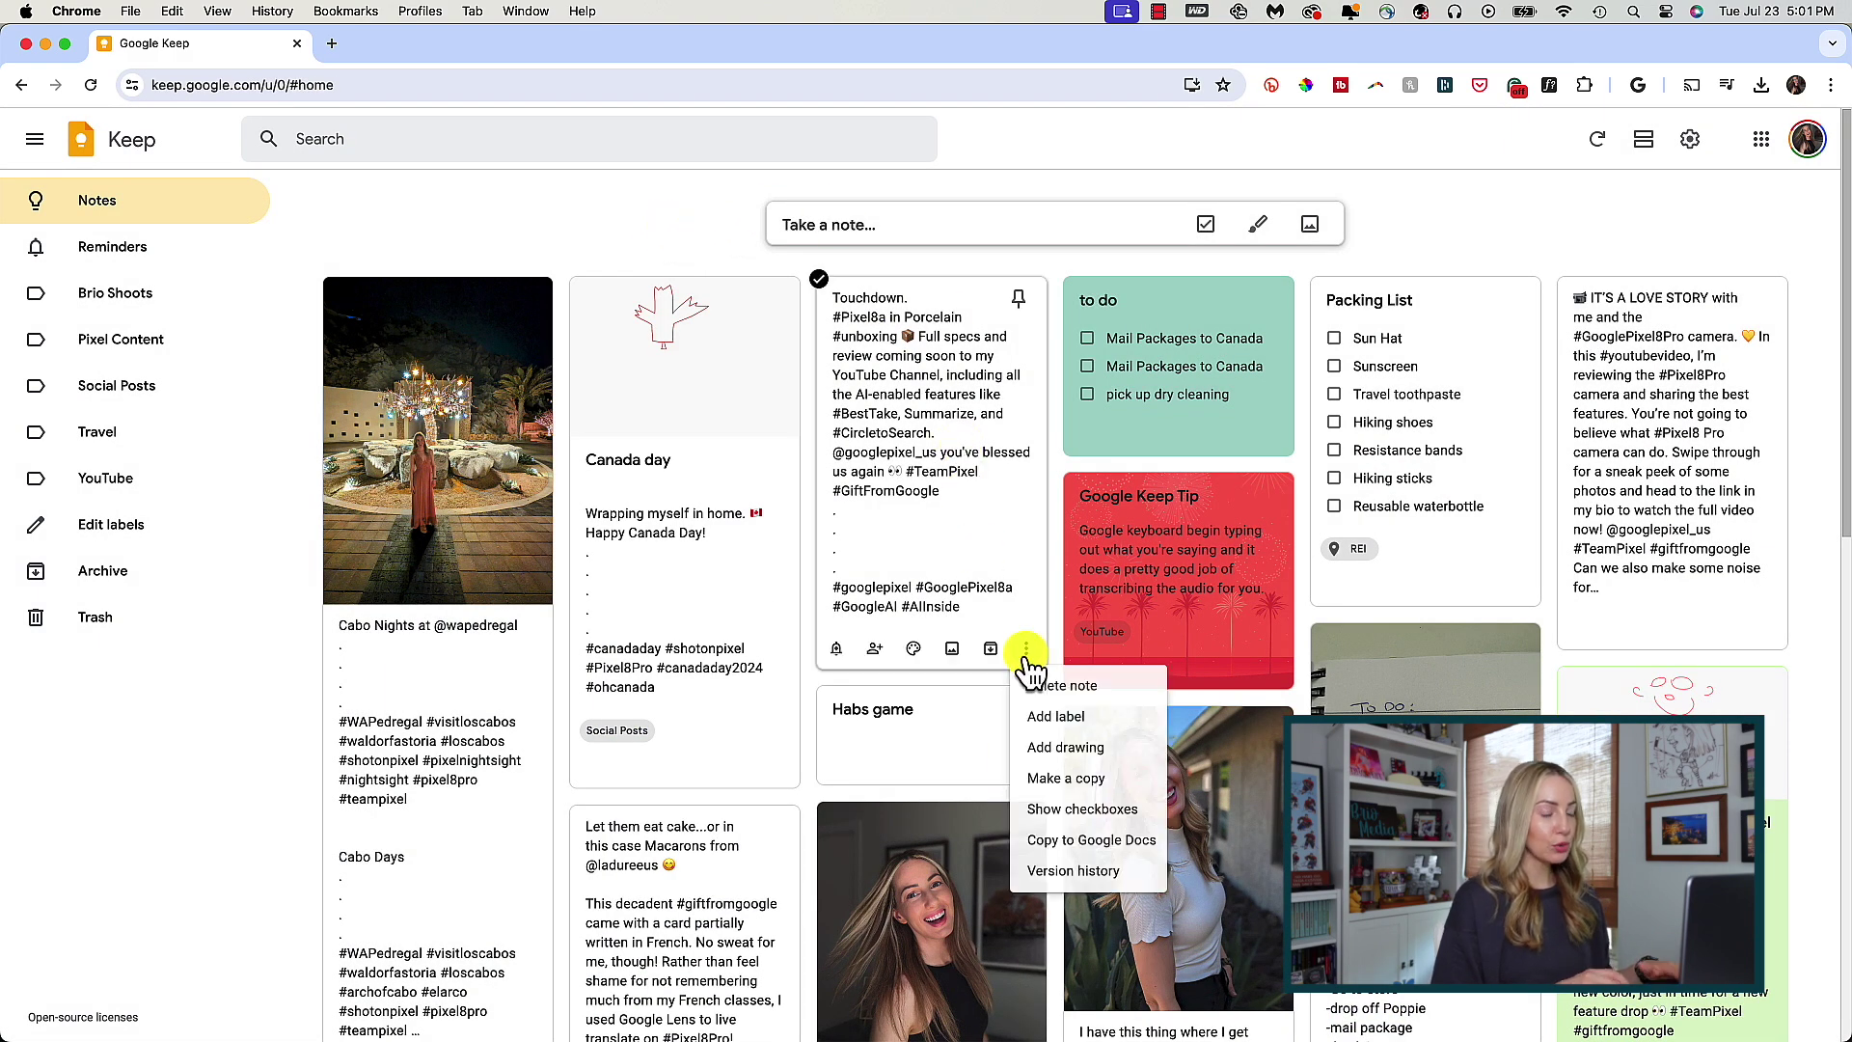
pyautogui.click(1067, 780)
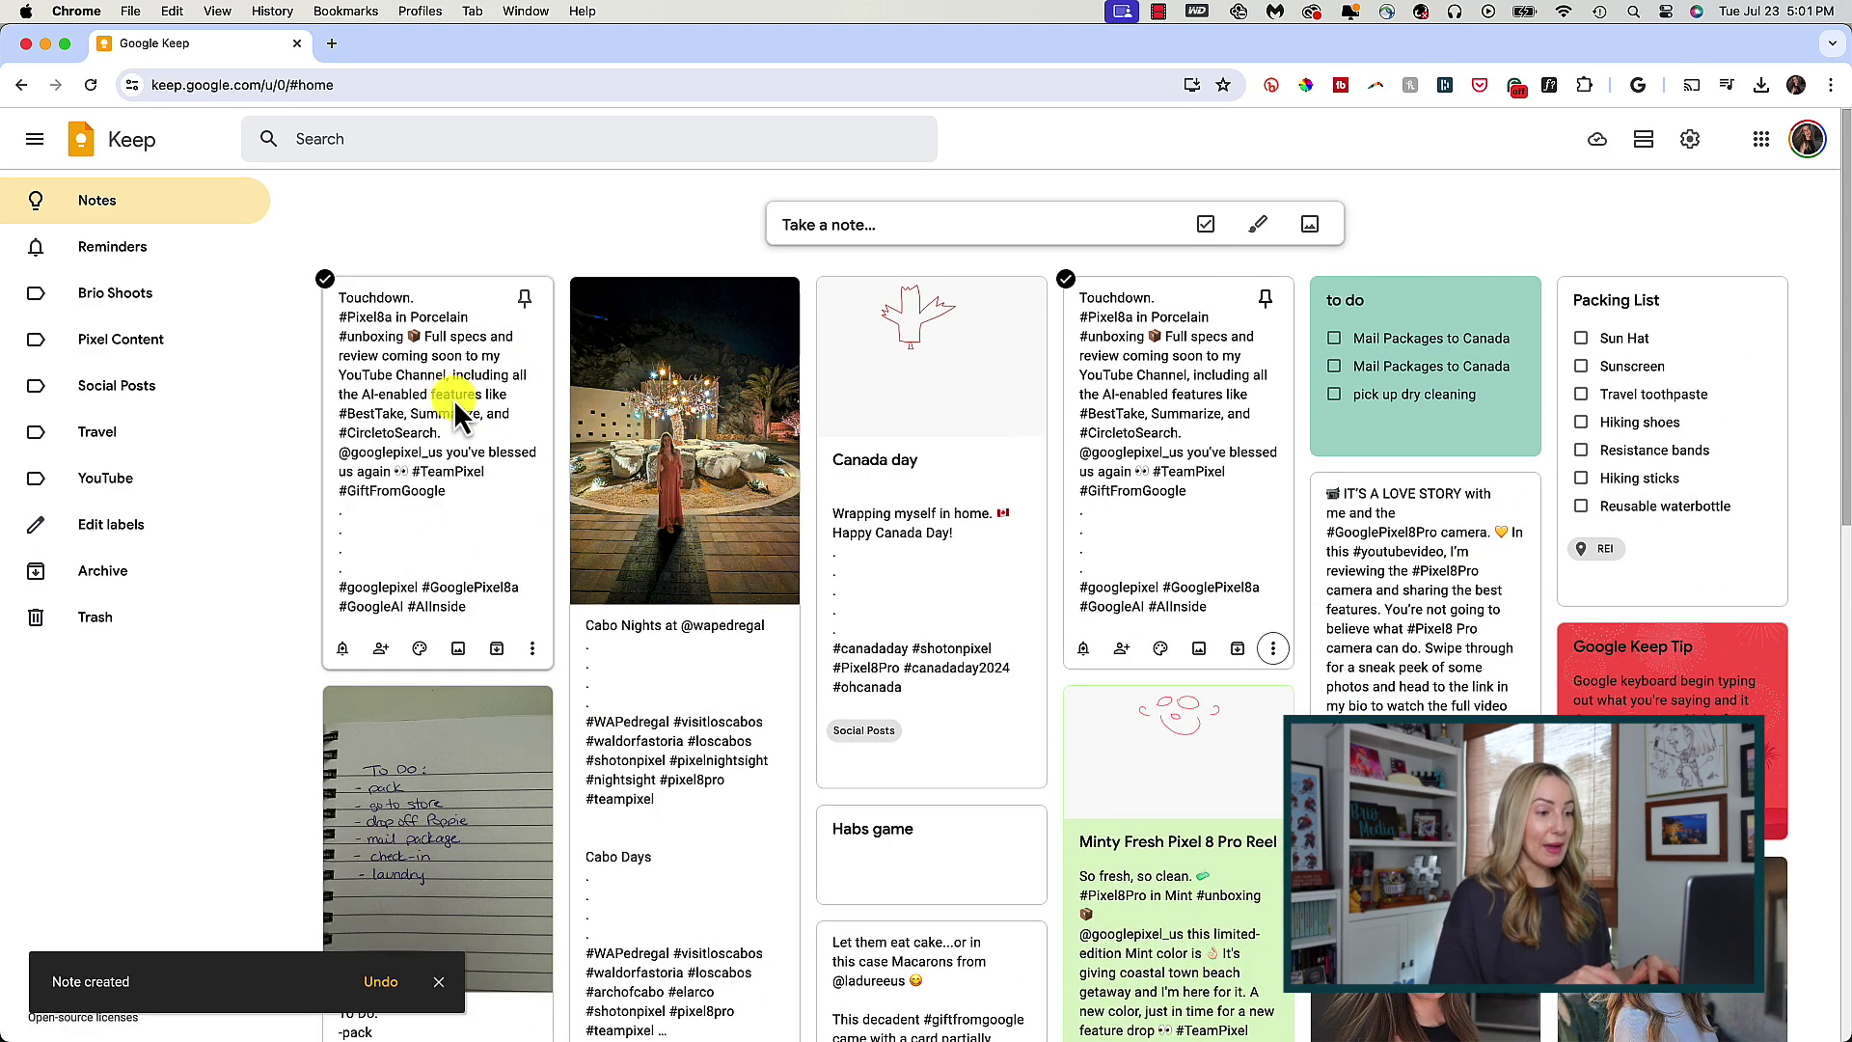
pyautogui.click(409, 418)
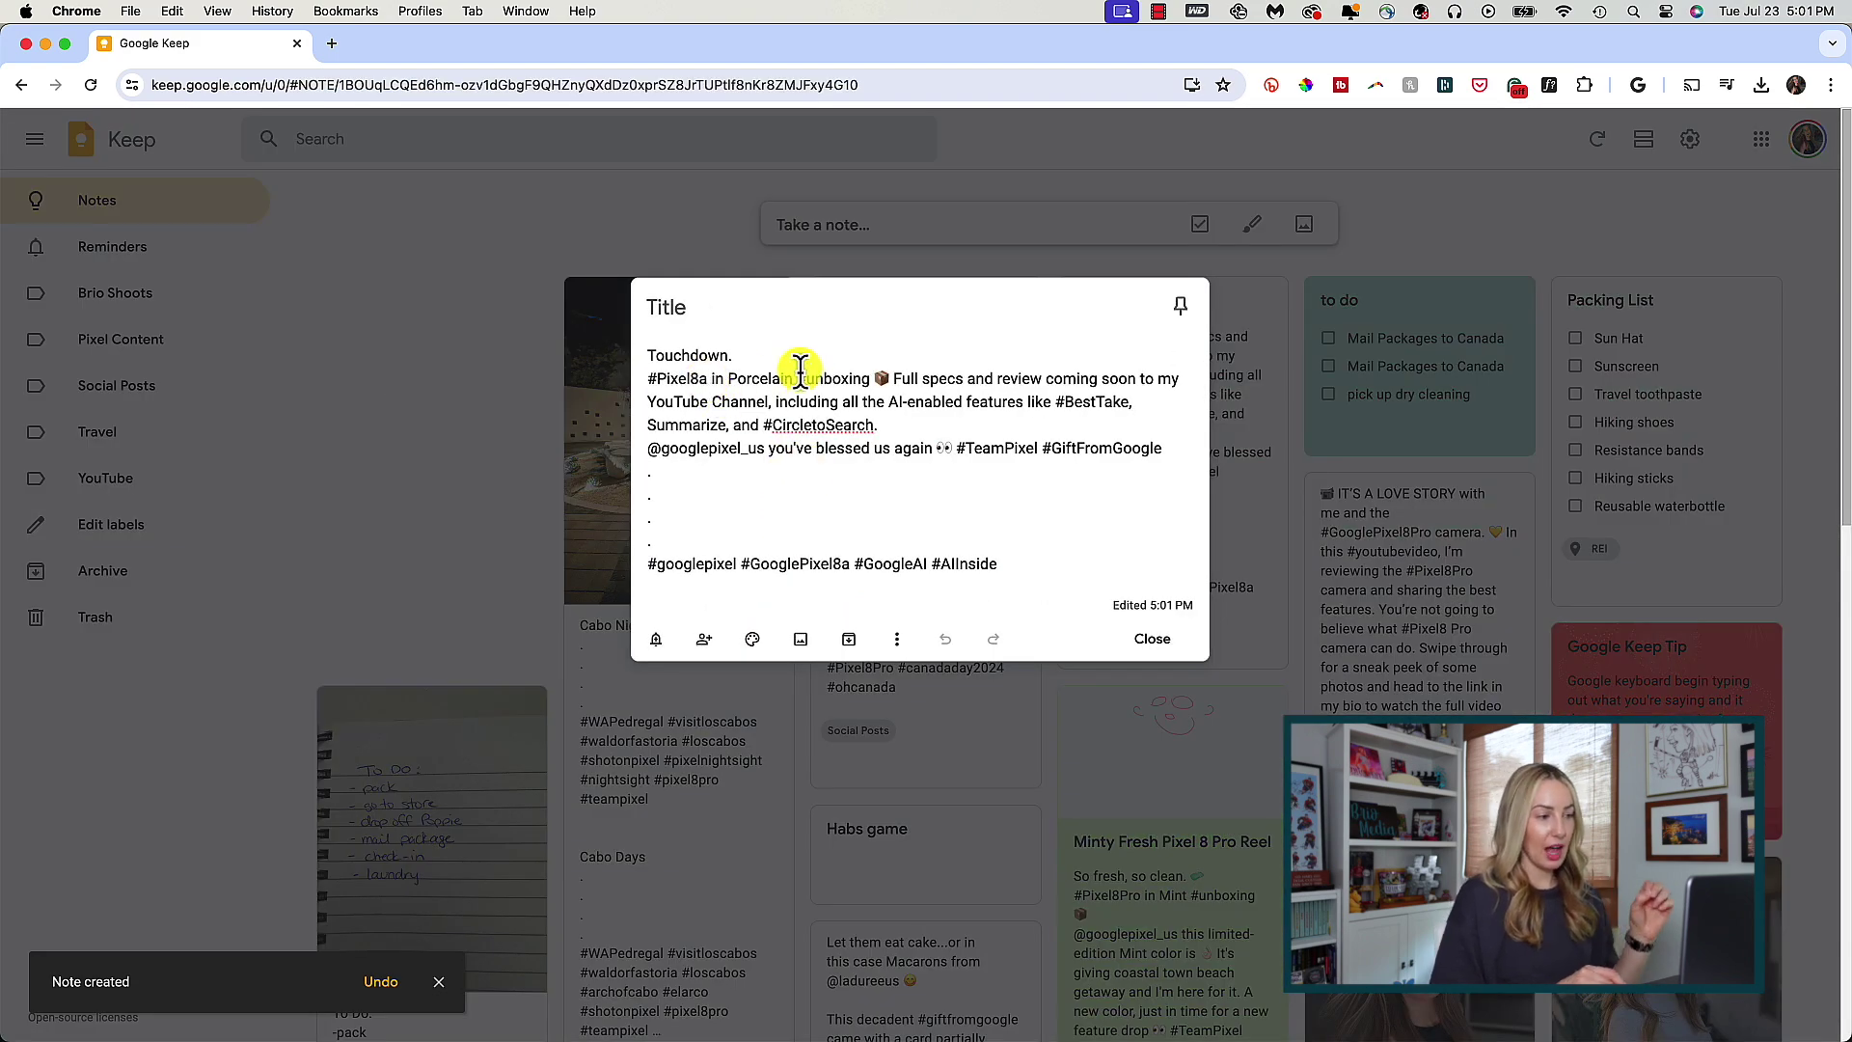
# - In the copy, change '#Pixel8a in Porcelain' to '#Pixel8Pro' and close it
pyautogui.click(785, 323)
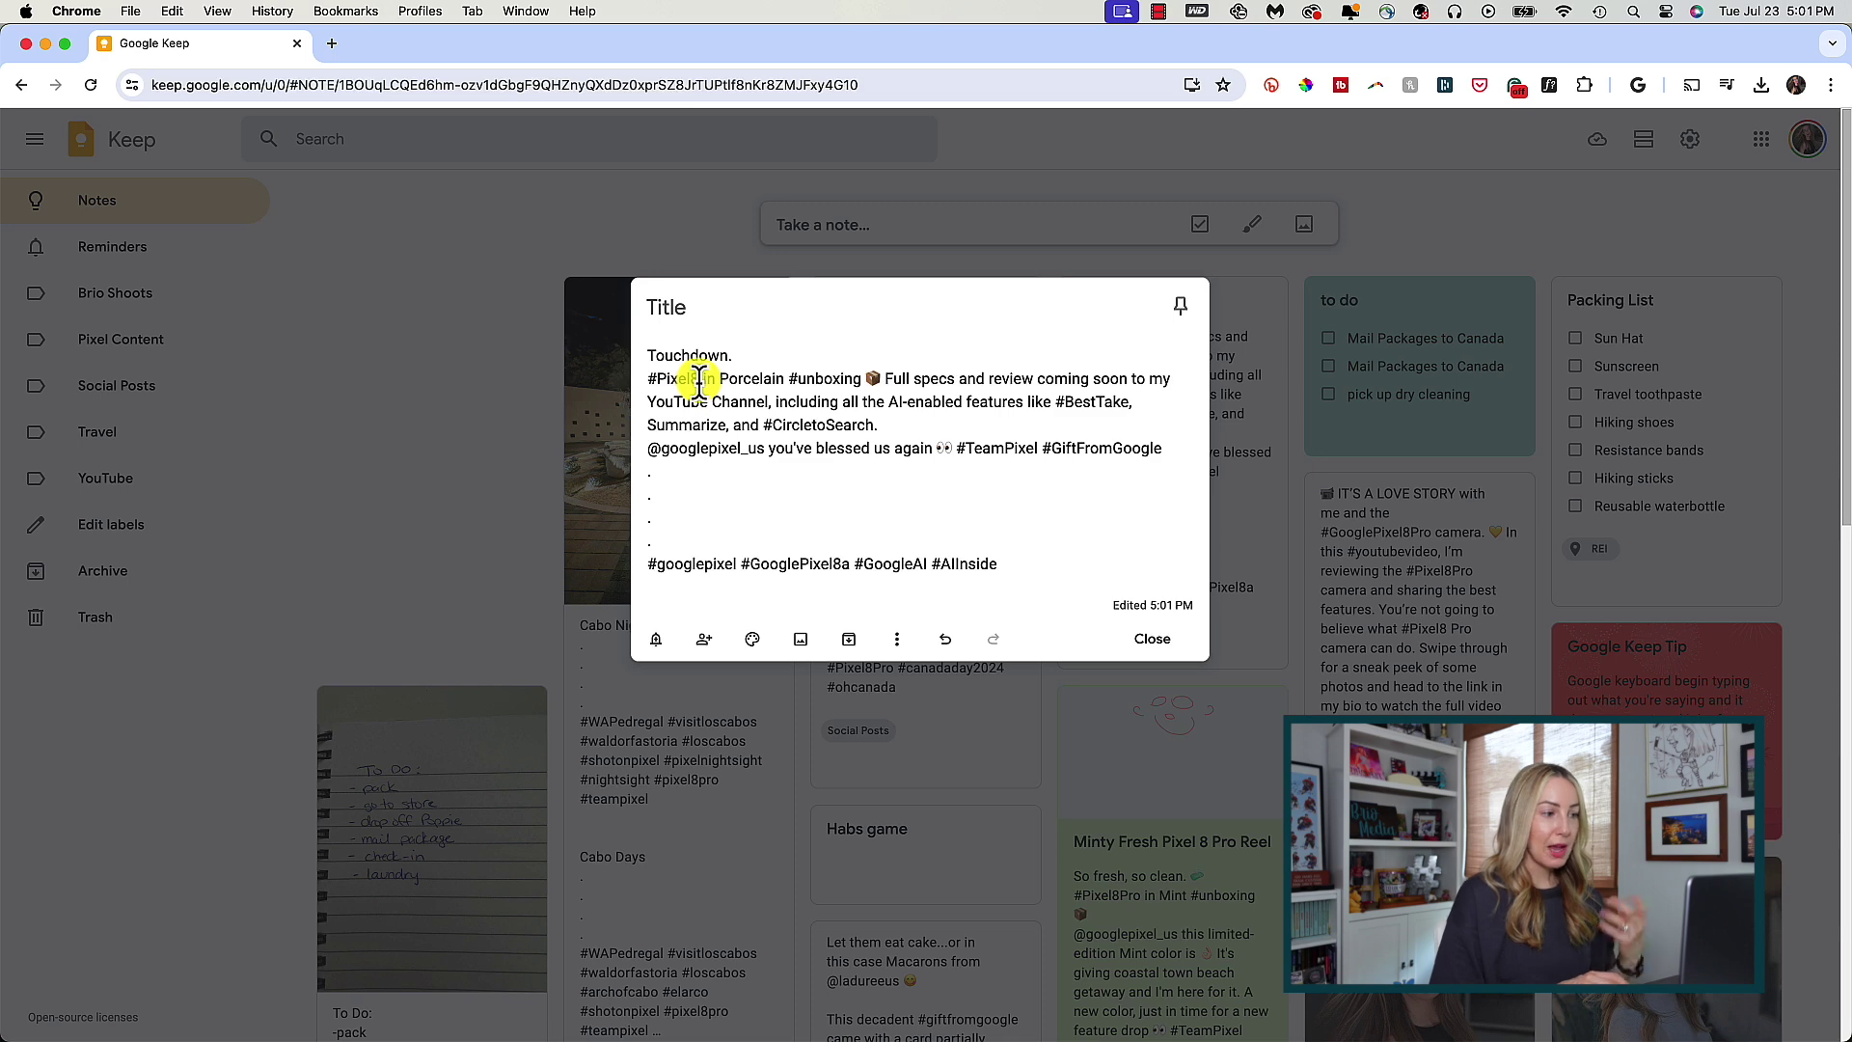
pyautogui.write('Pro')
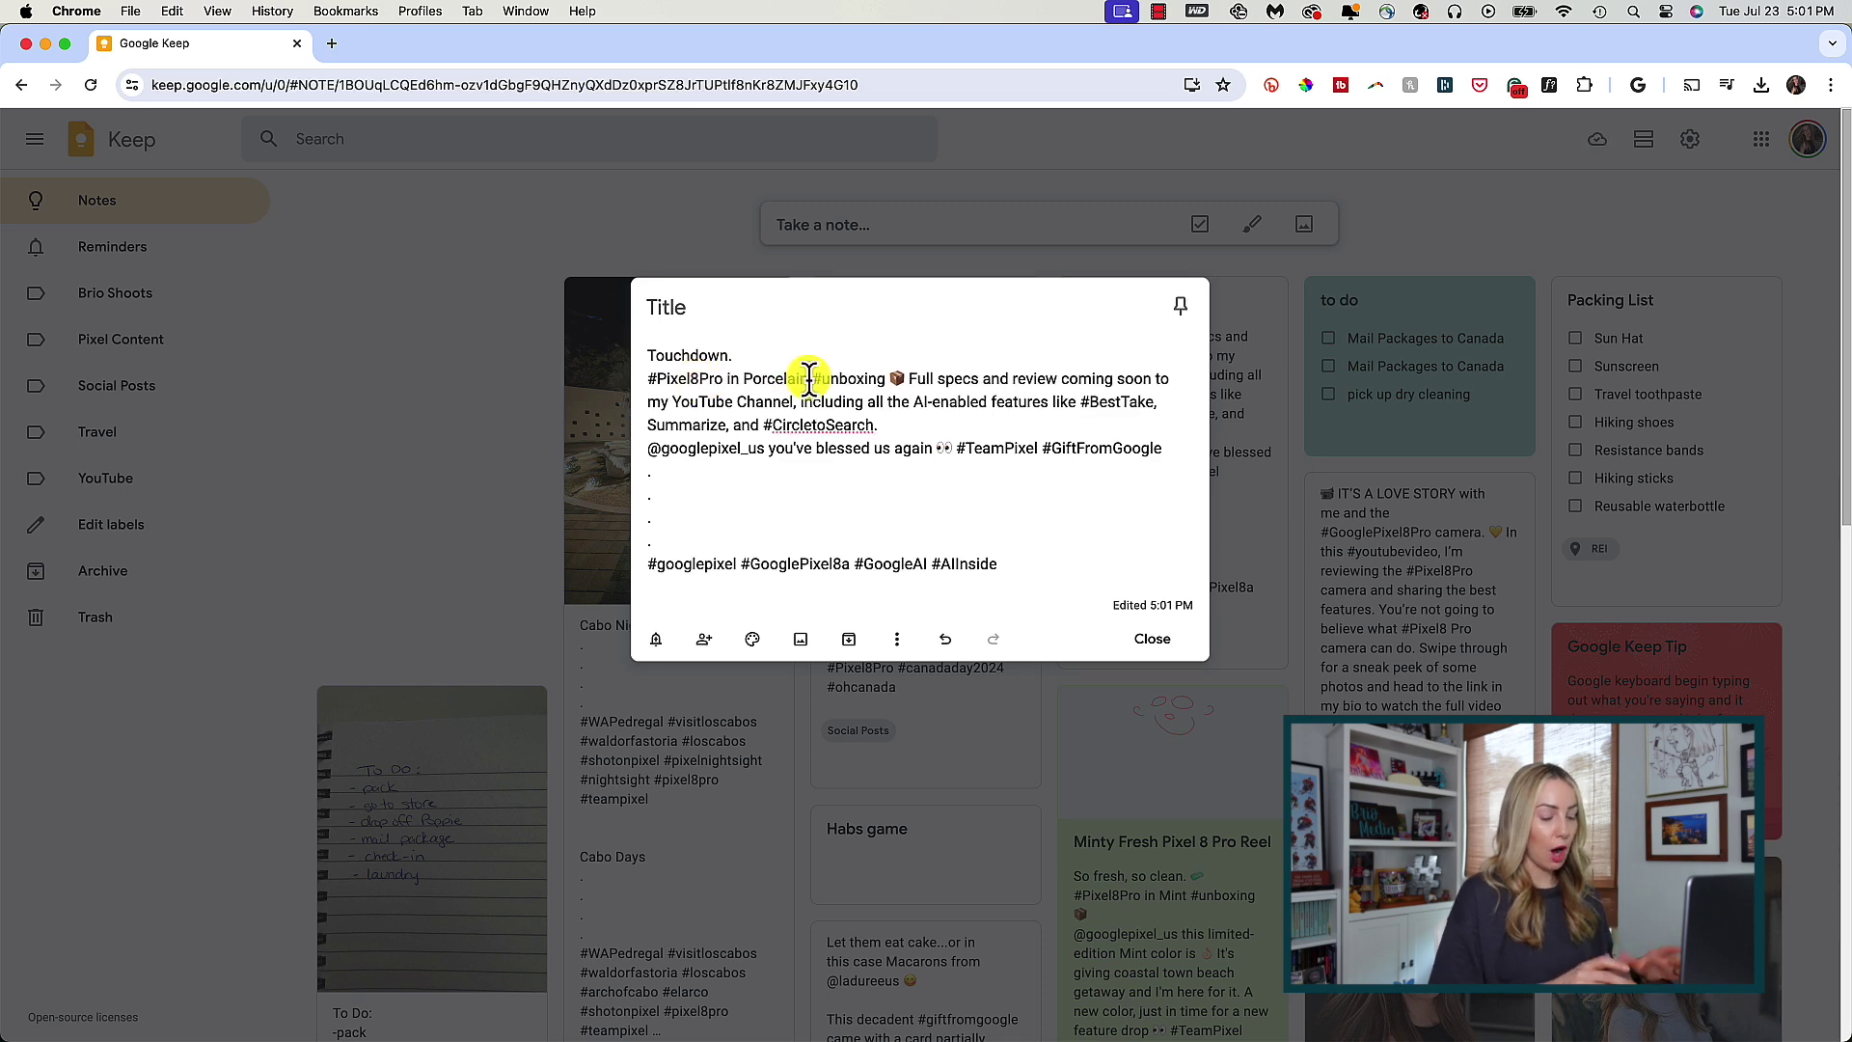
pyautogui.moveTo(808, 379); pyautogui.dragTo(726, 378)
pyautogui.press('BackSpace')
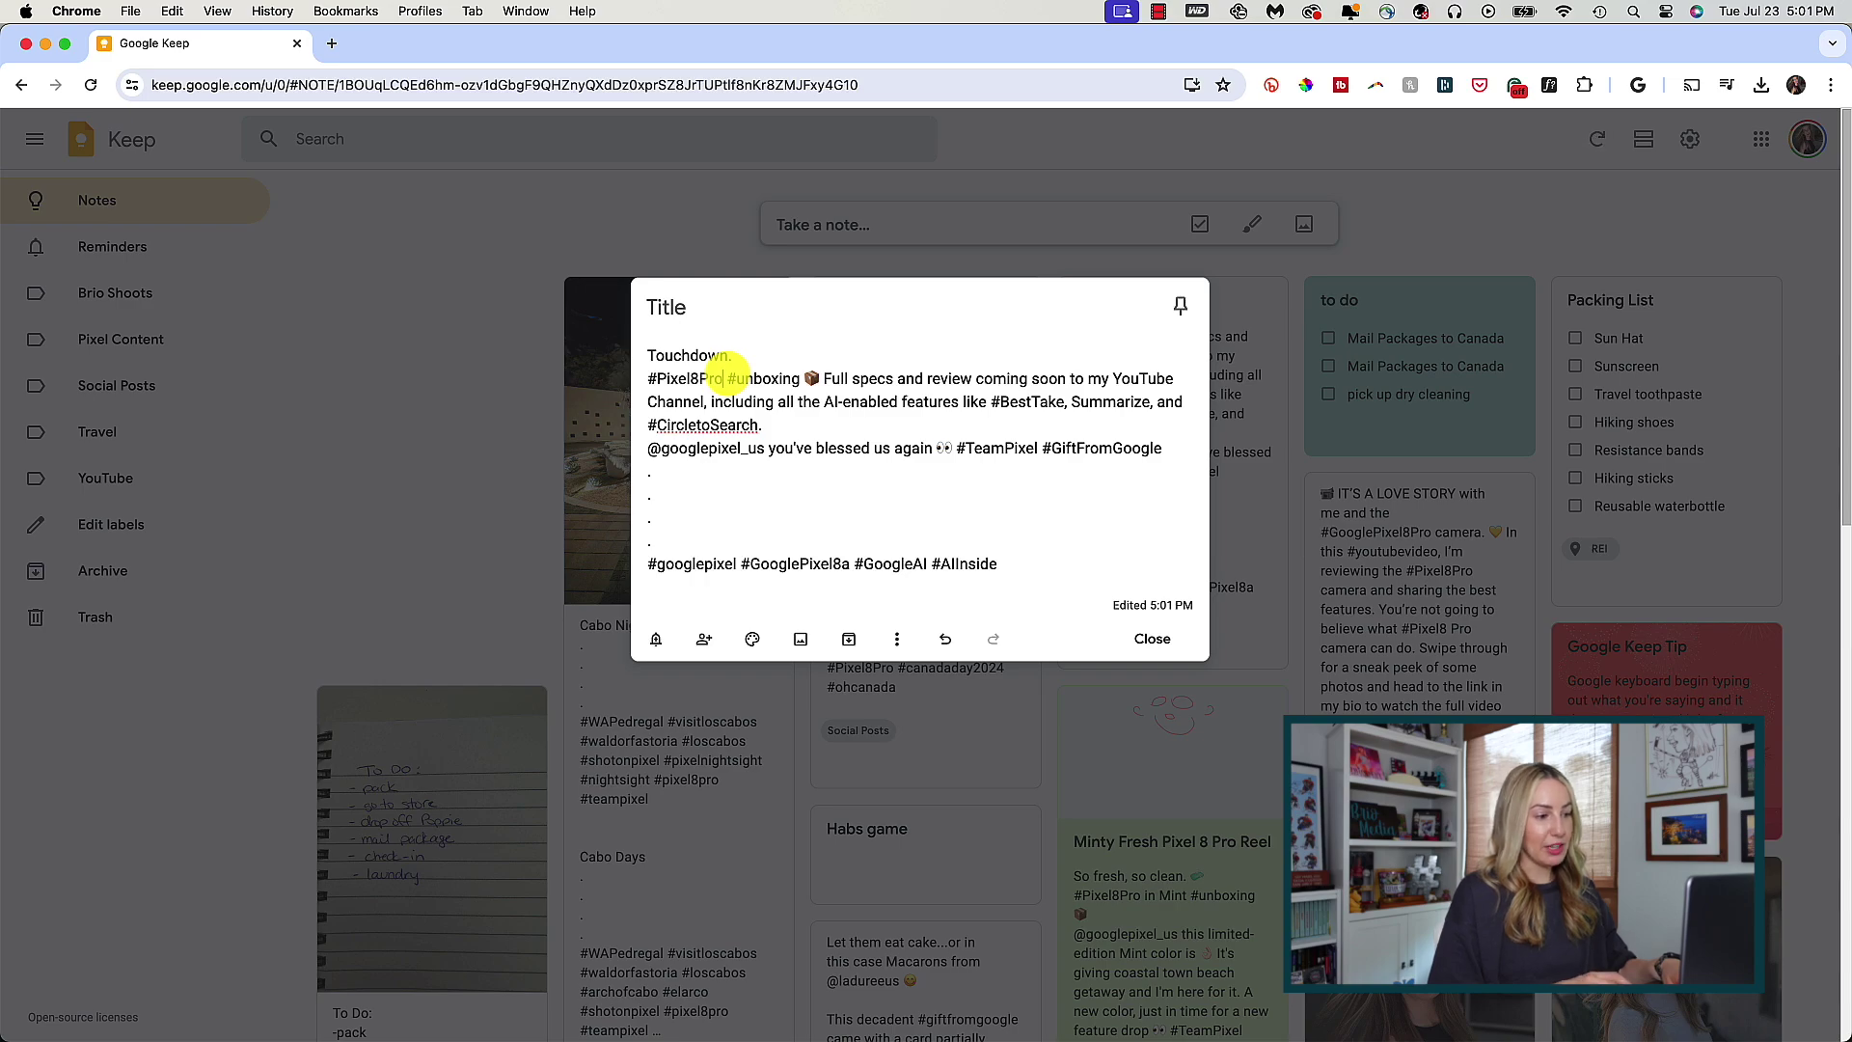
pyautogui.click(1153, 639)
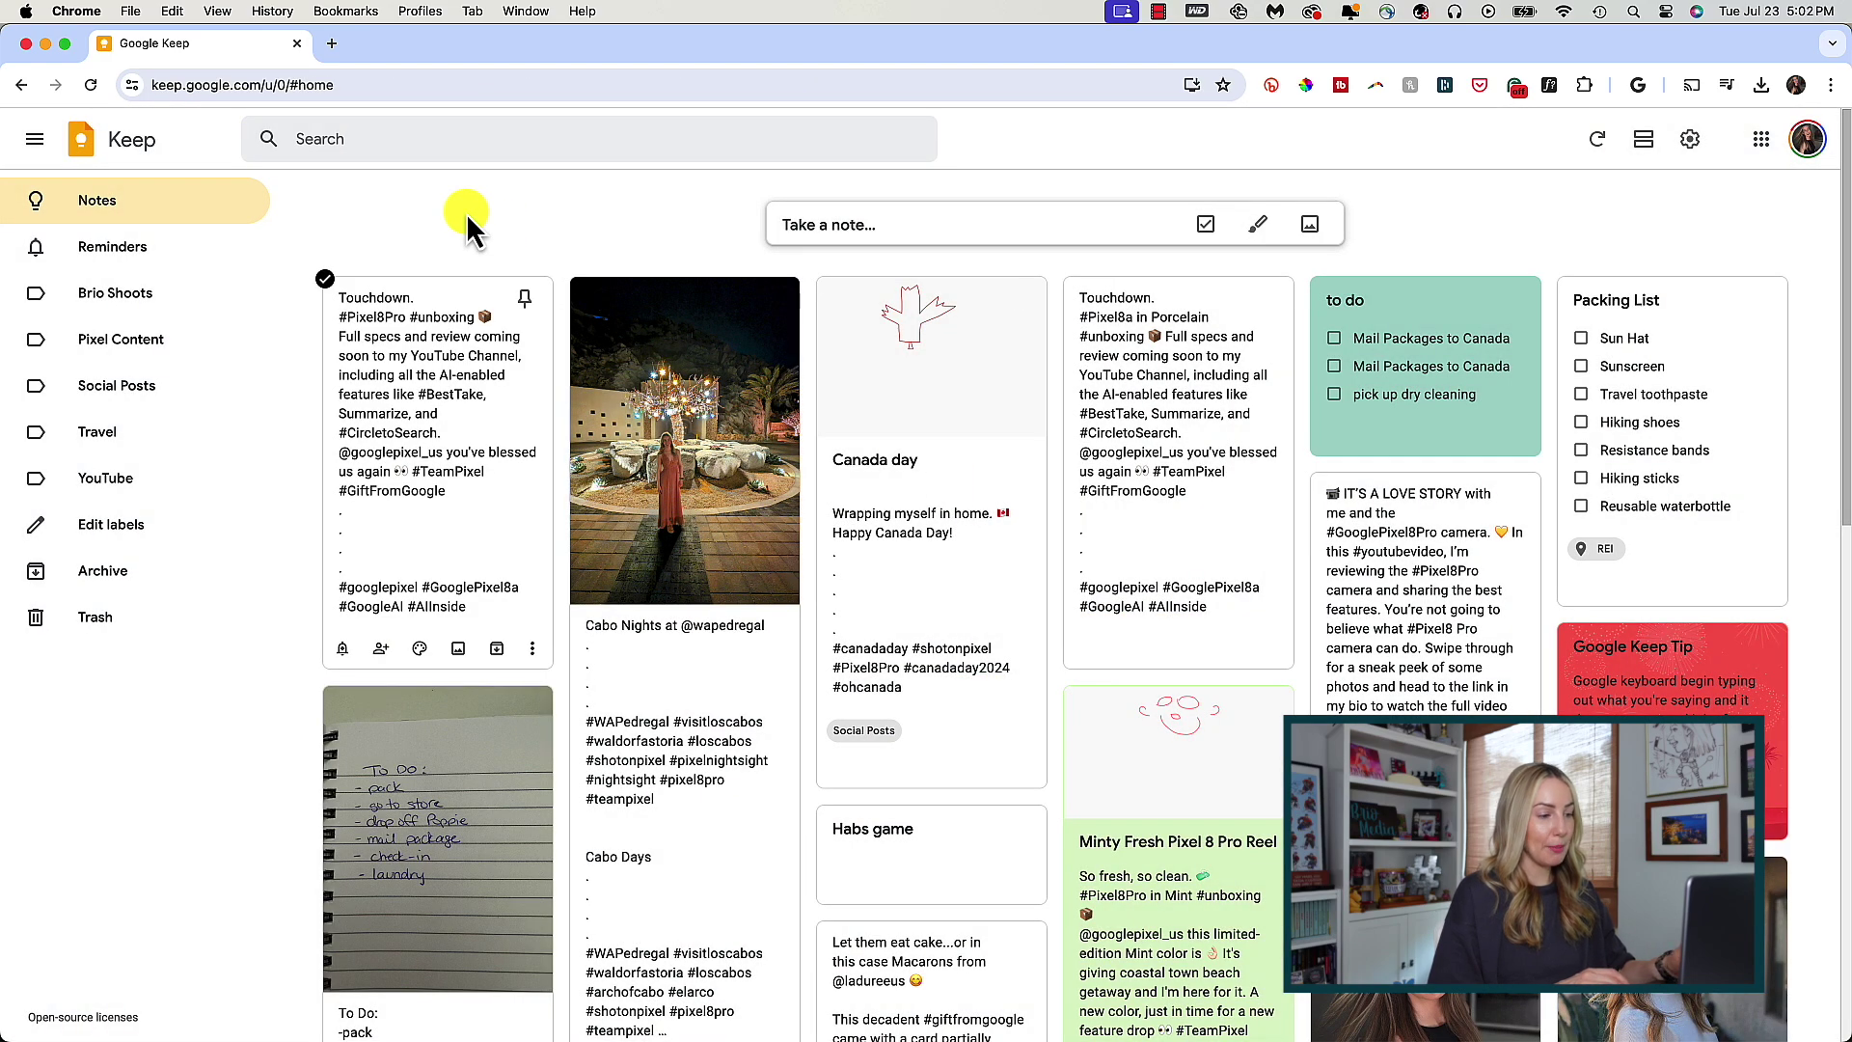
# - Turn the handwritten To Do note's lines into checkboxes
pyautogui.scroll(-5, 558, 238)
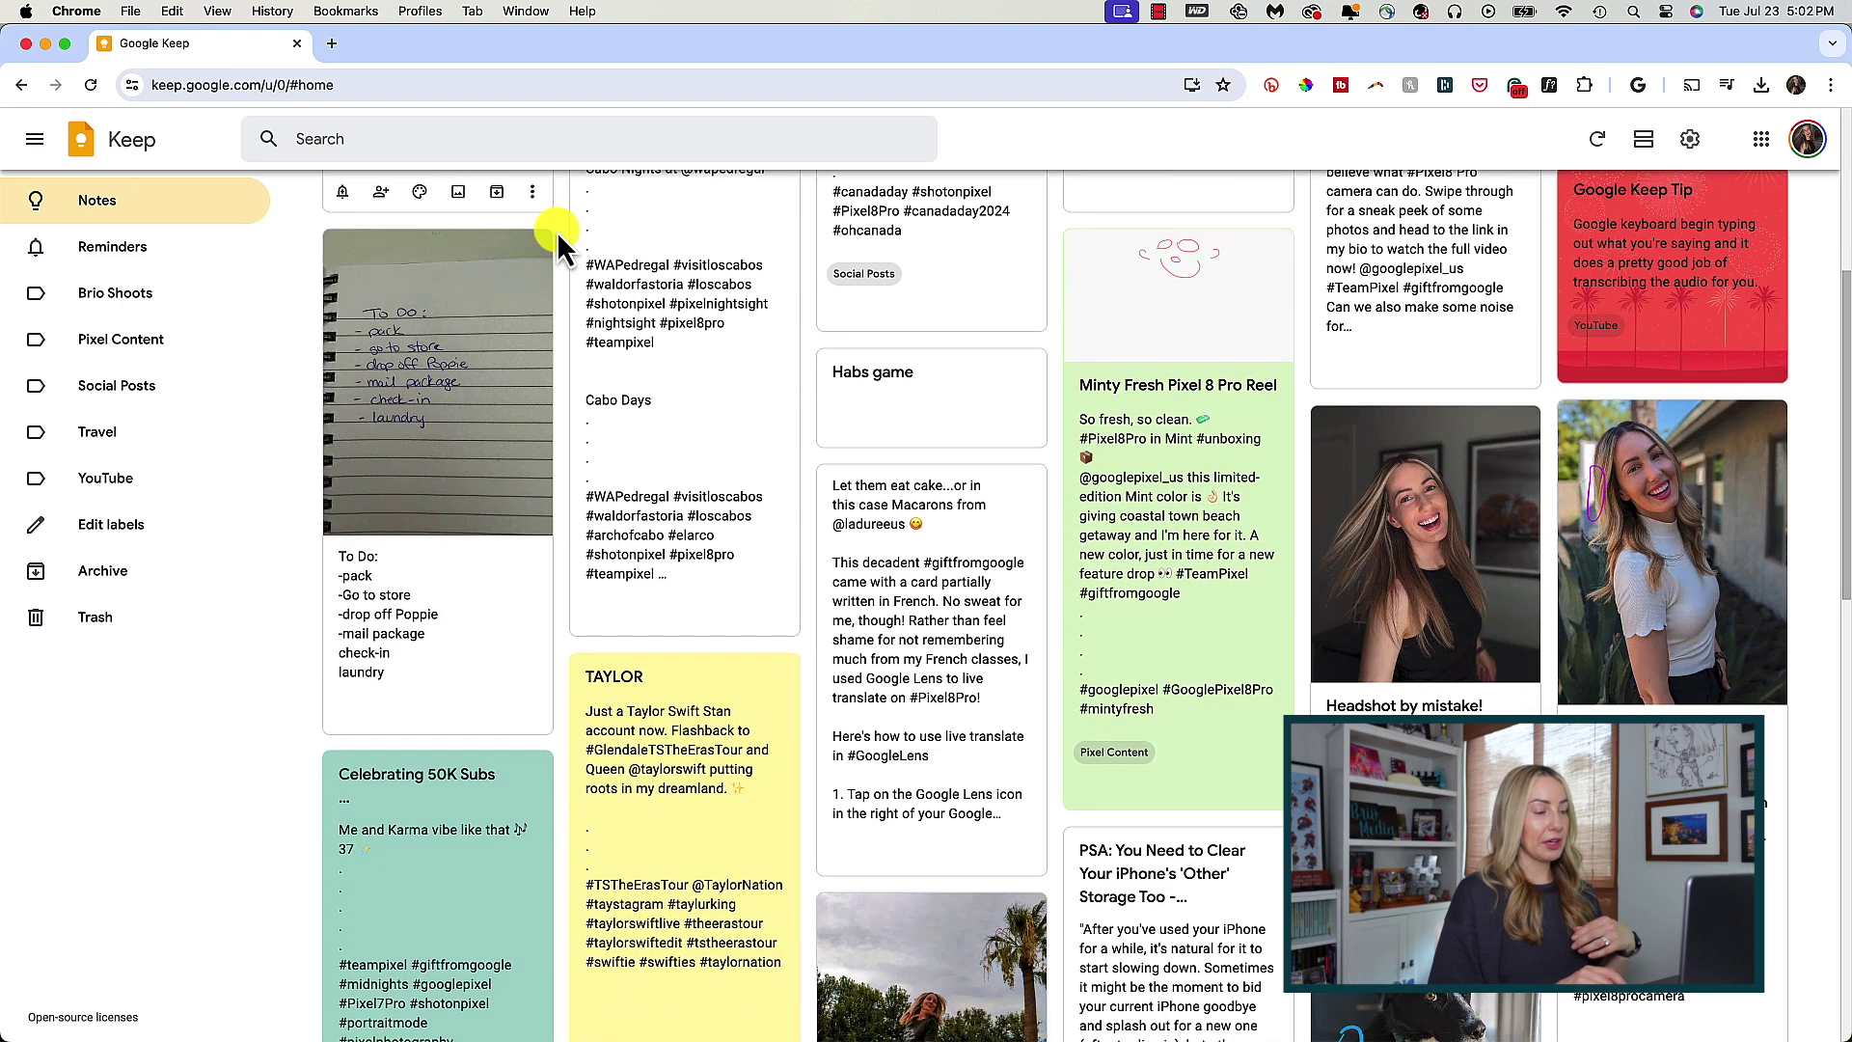
pyautogui.scroll(-2, 557, 236)
pyautogui.click(531, 613)
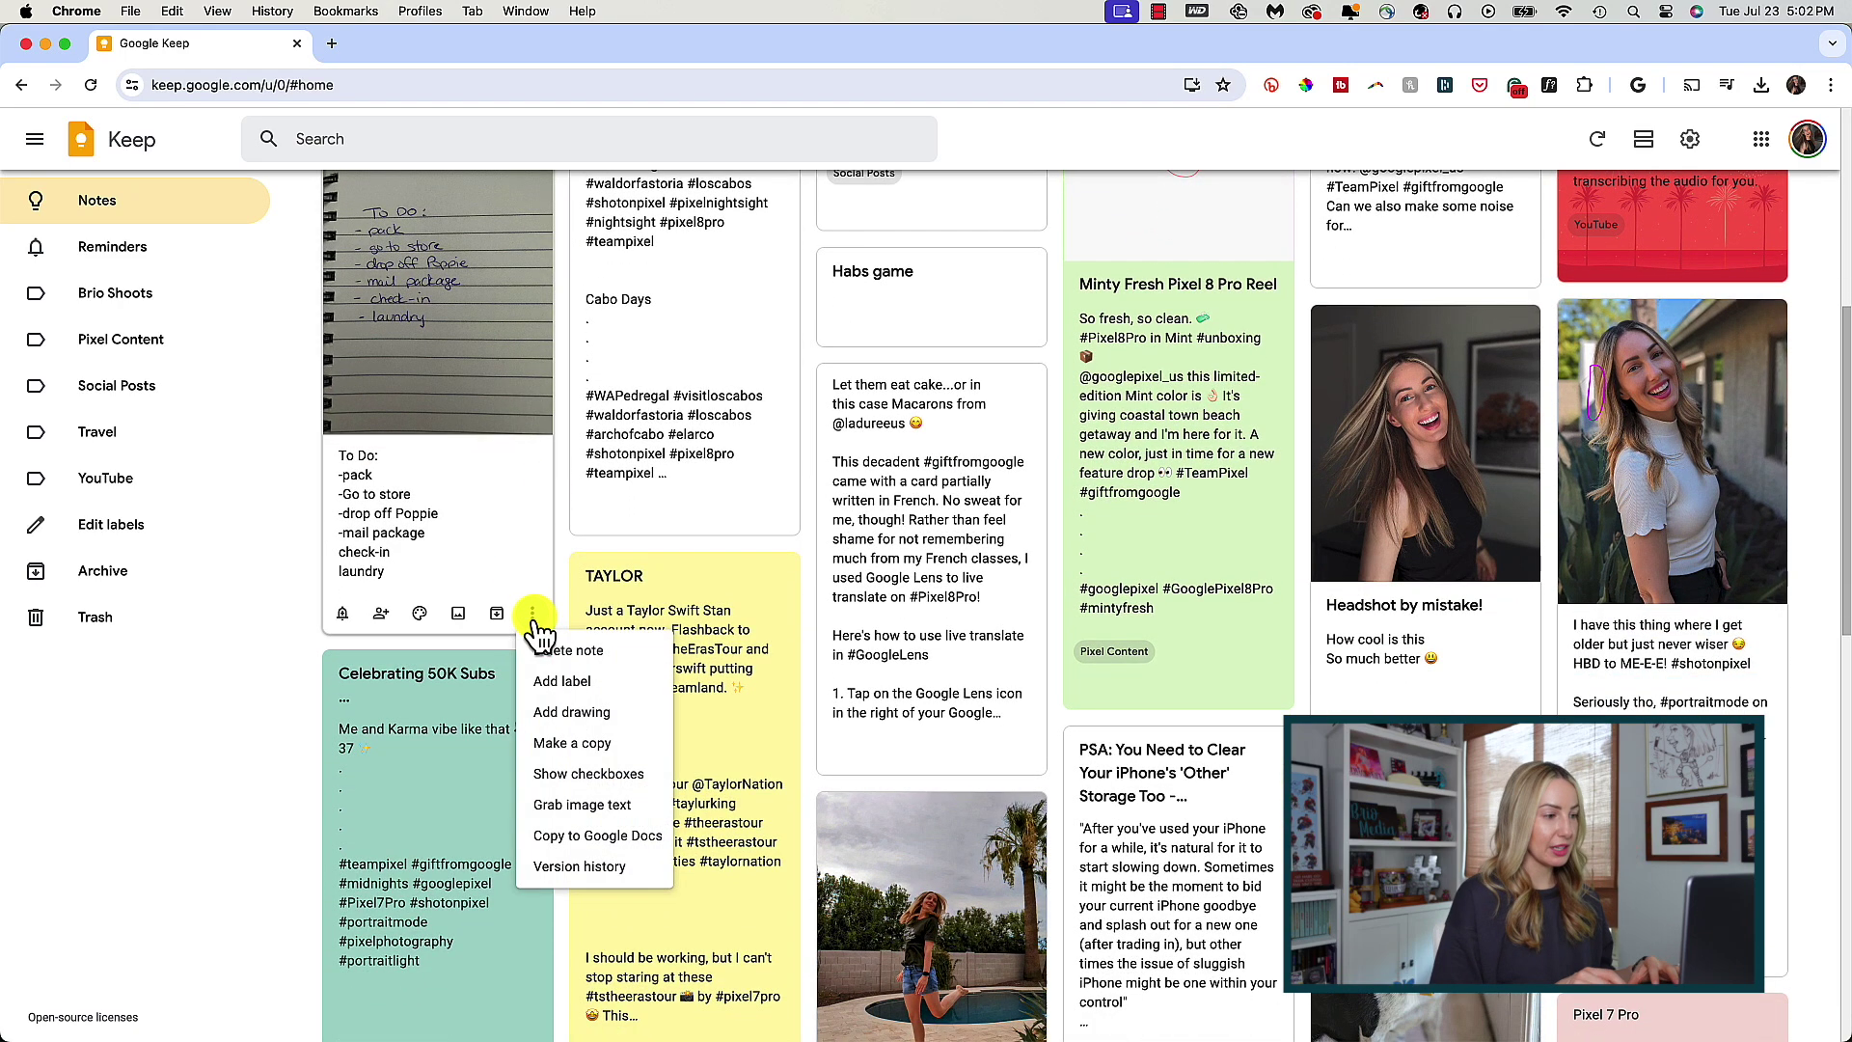
pyautogui.click(591, 774)
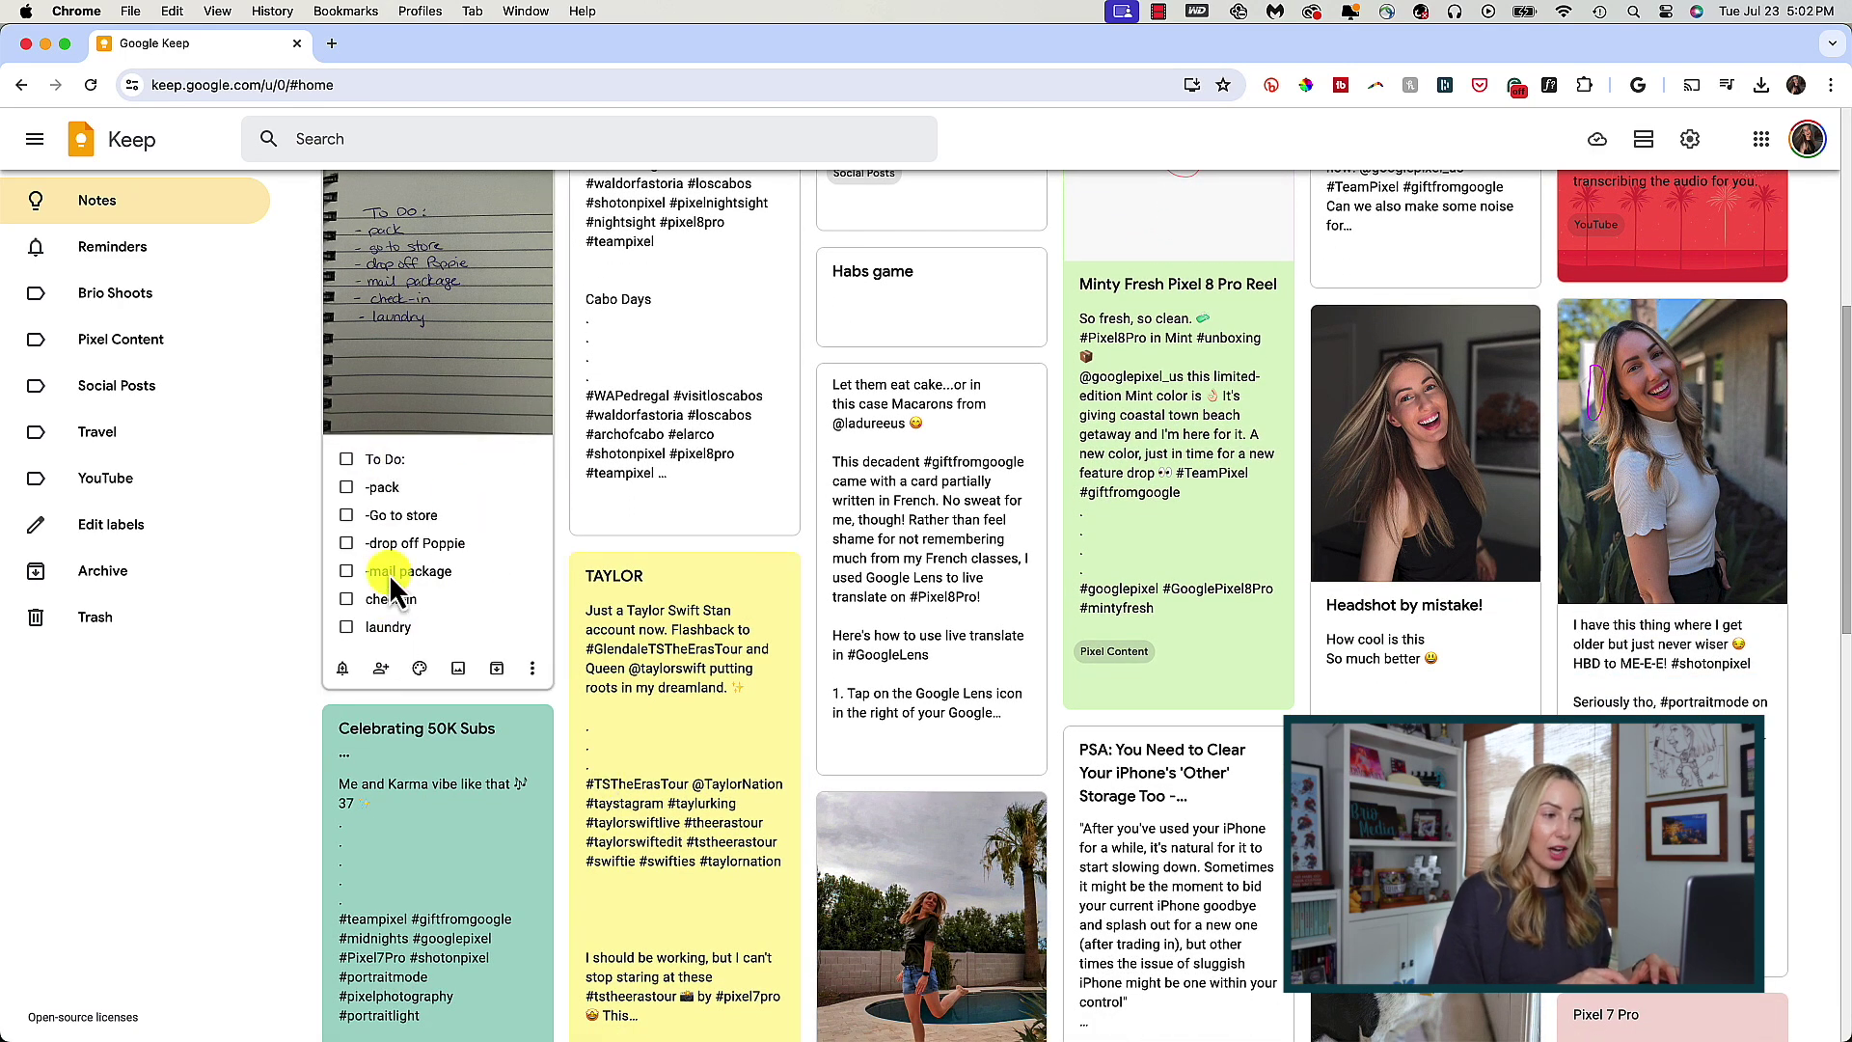
# - Tick off the pack, Go to store and drop-off items in the To Do note
pyautogui.click(346, 487)
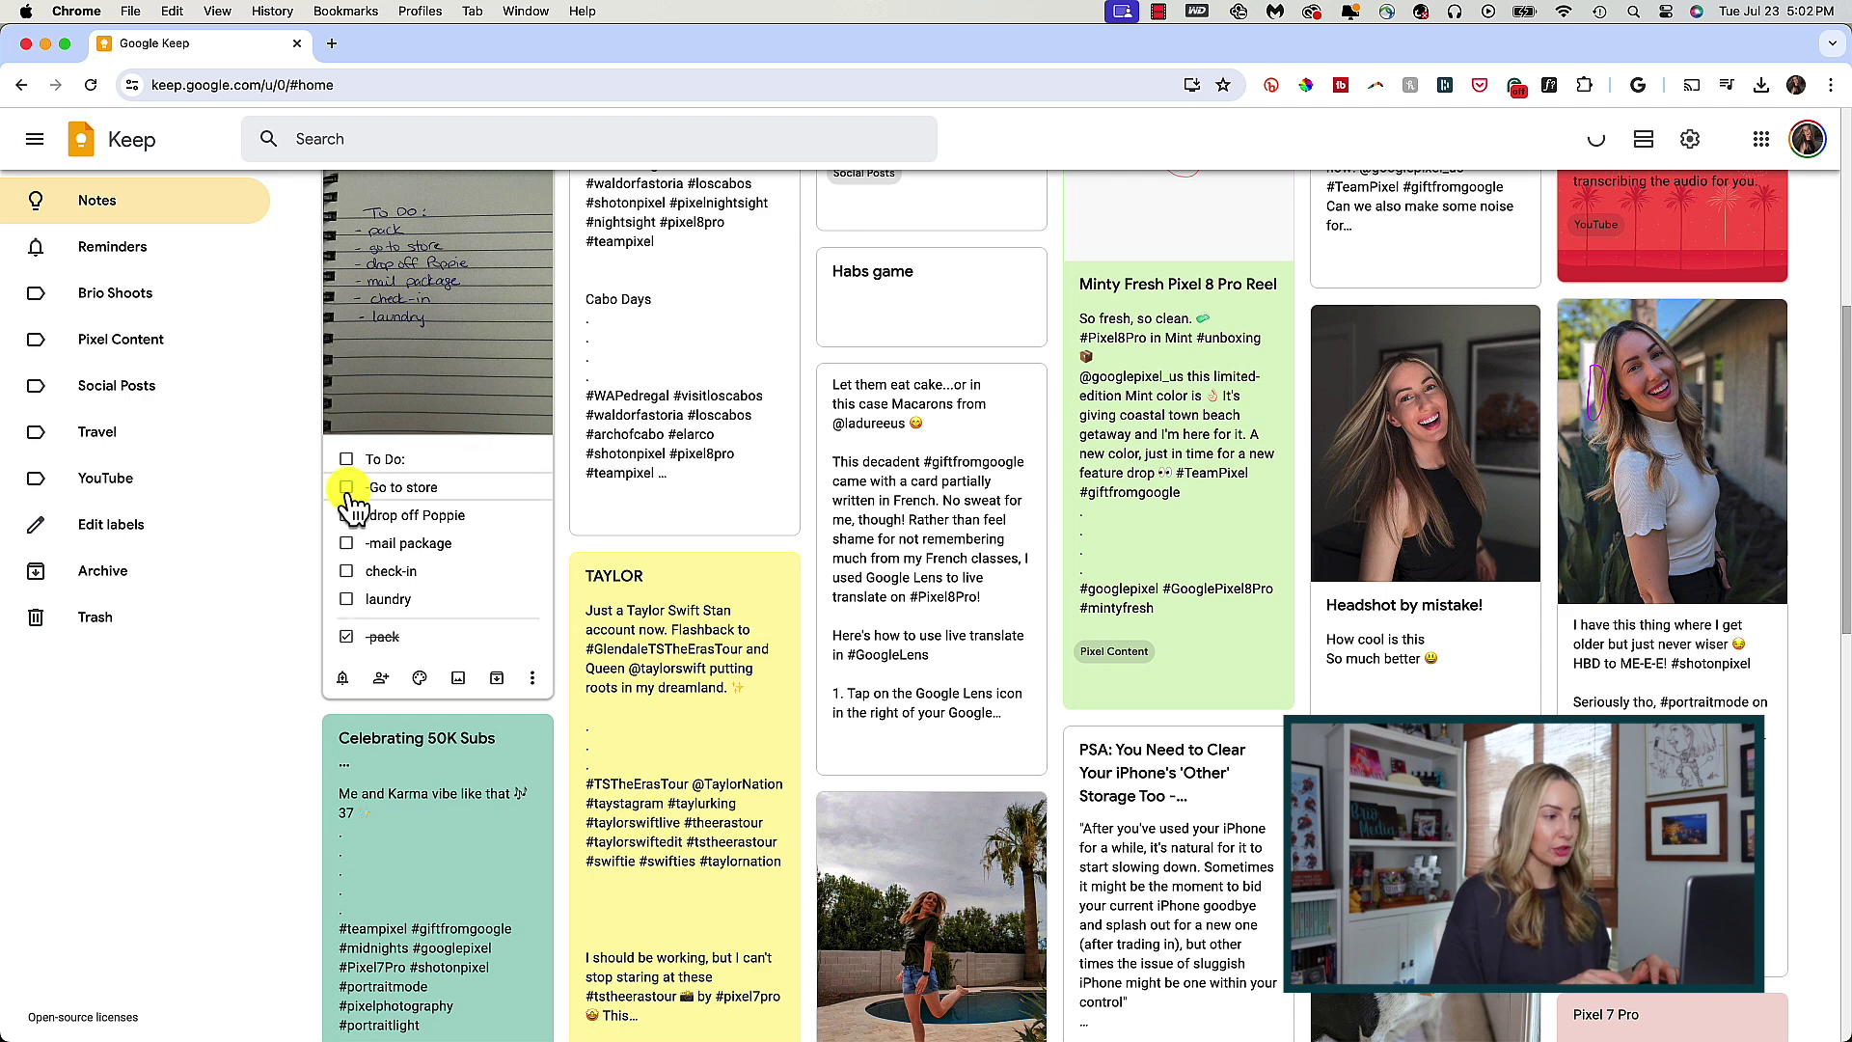
pyautogui.click(346, 487)
pyautogui.click(346, 487)
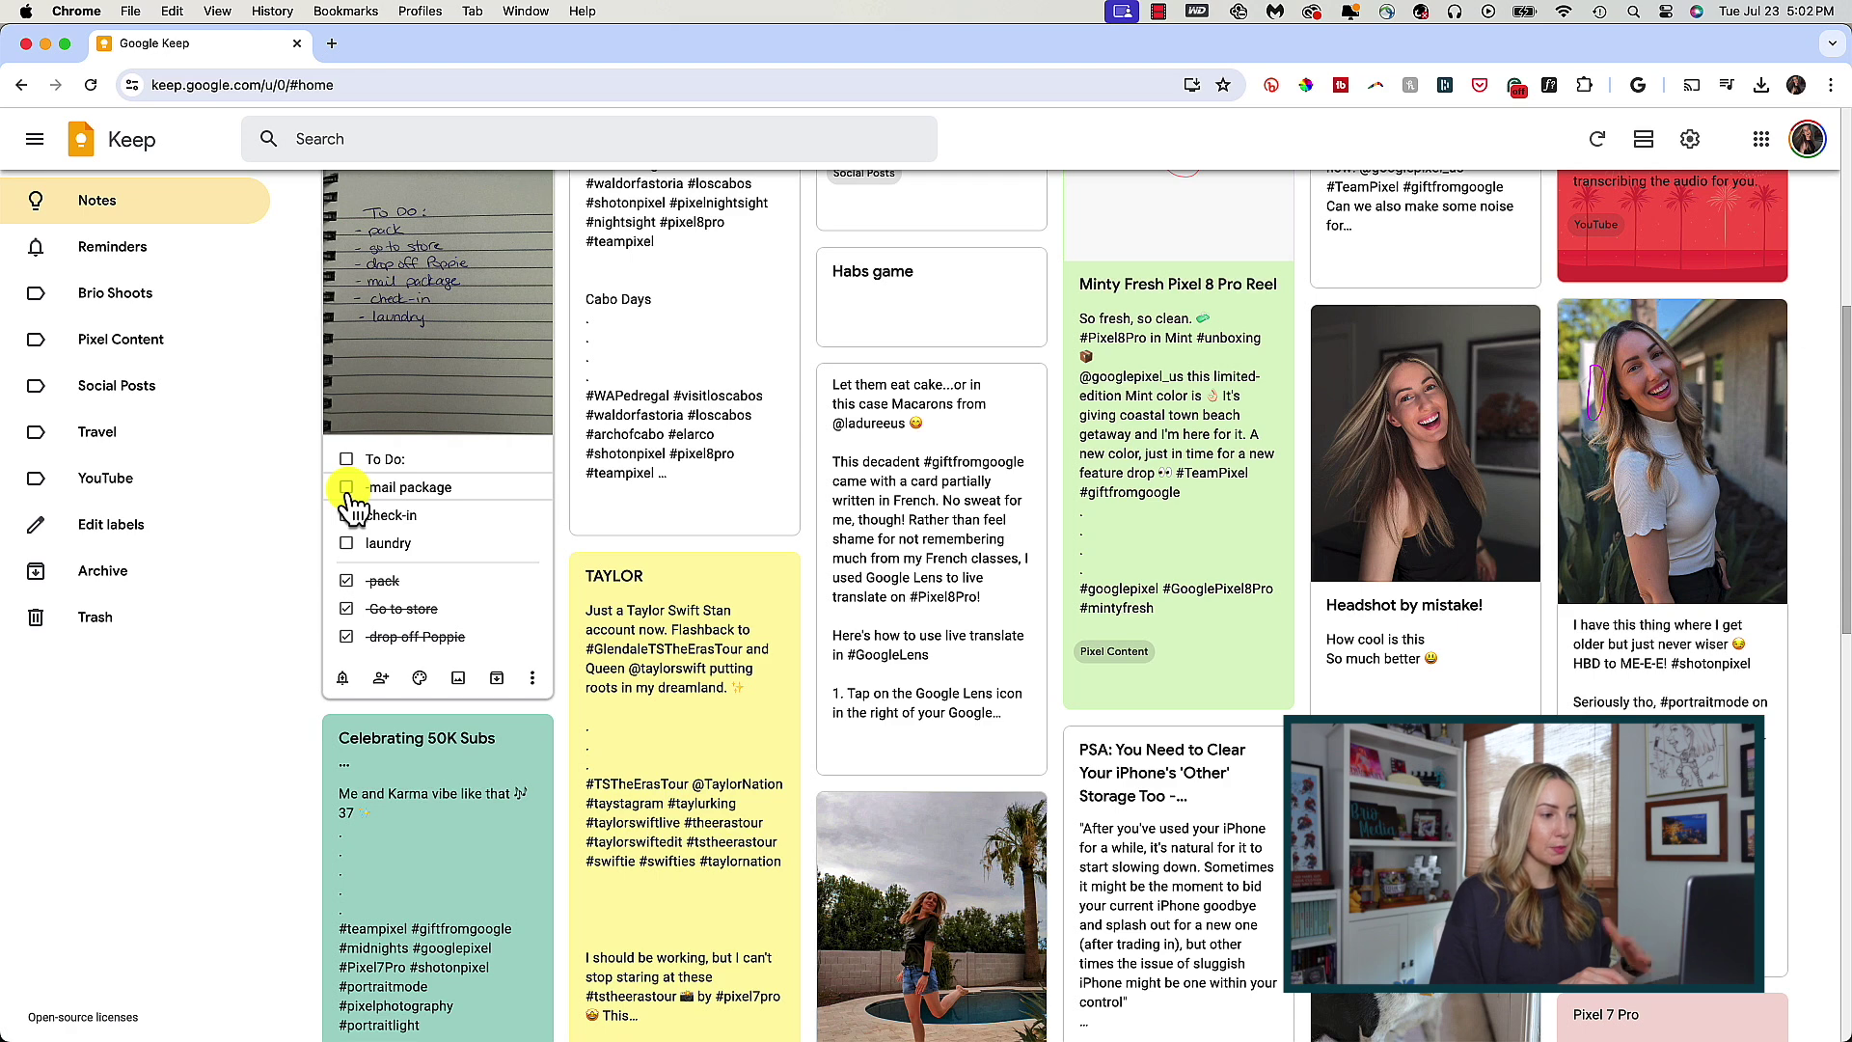
pyautogui.click(531, 678)
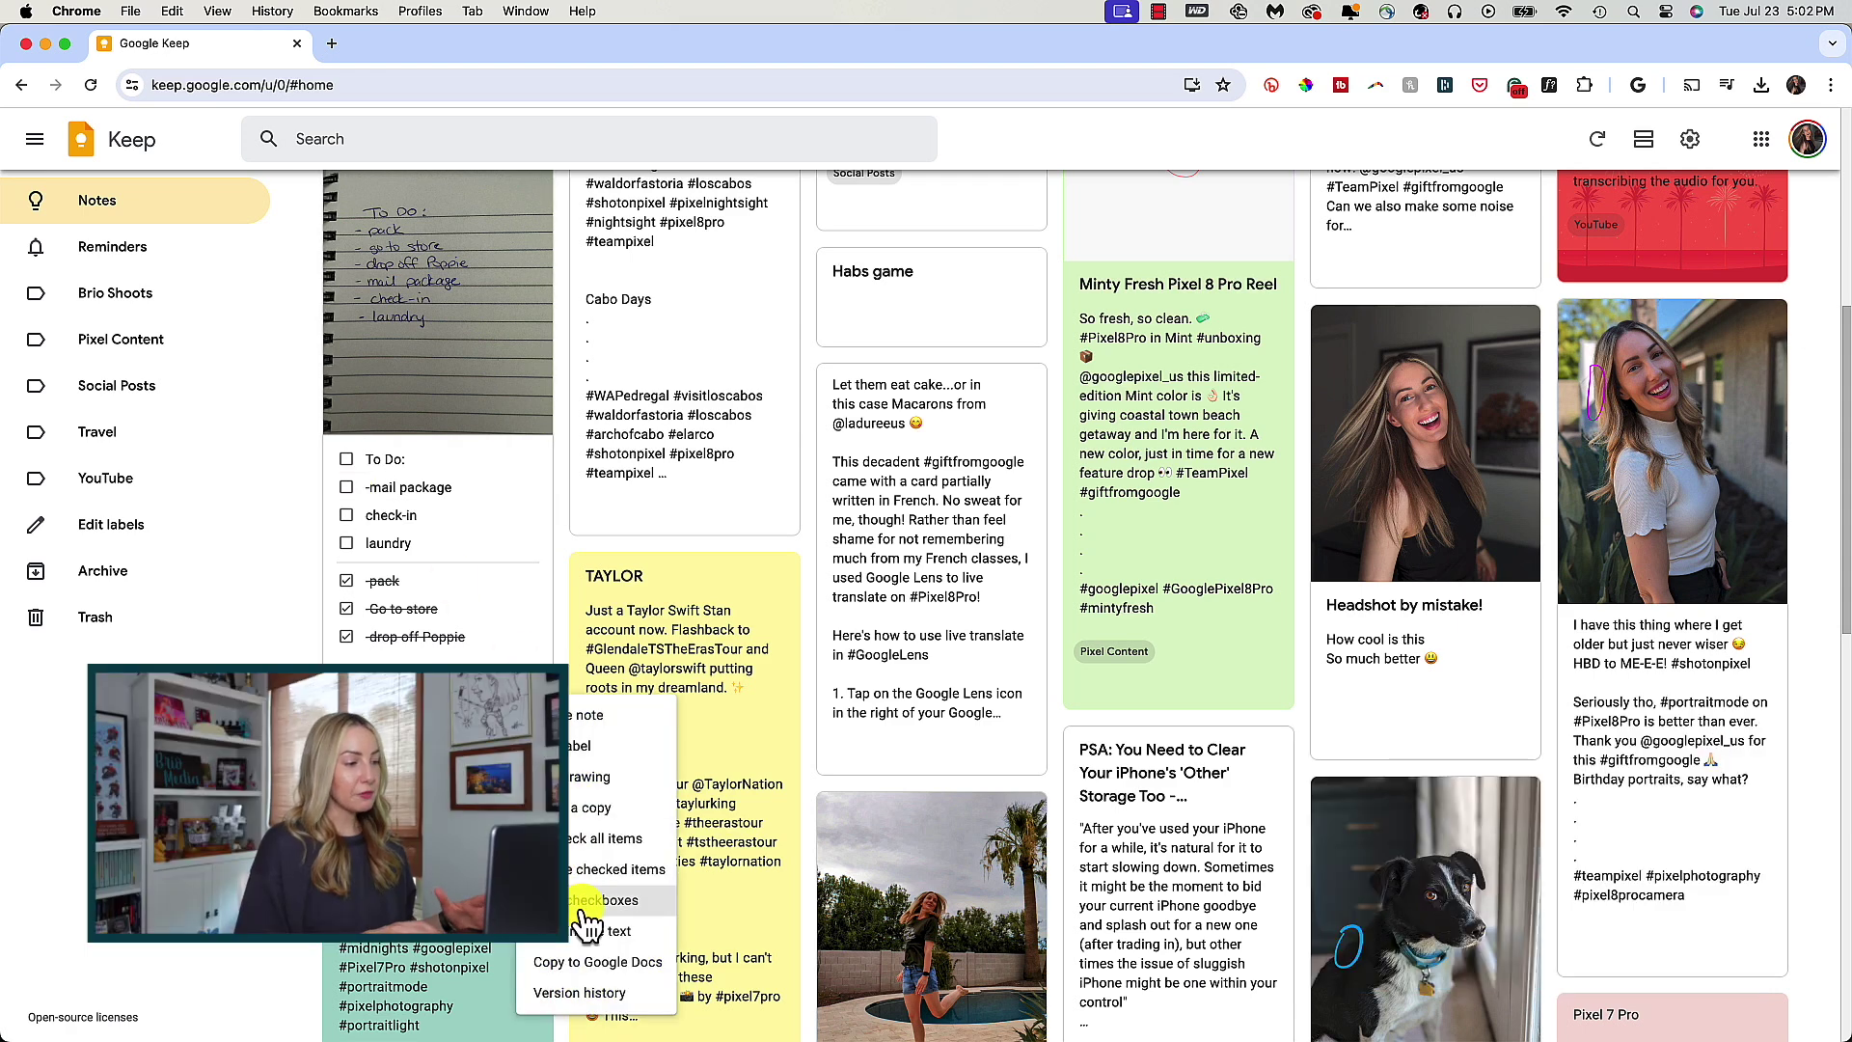
pyautogui.click(560, 513)
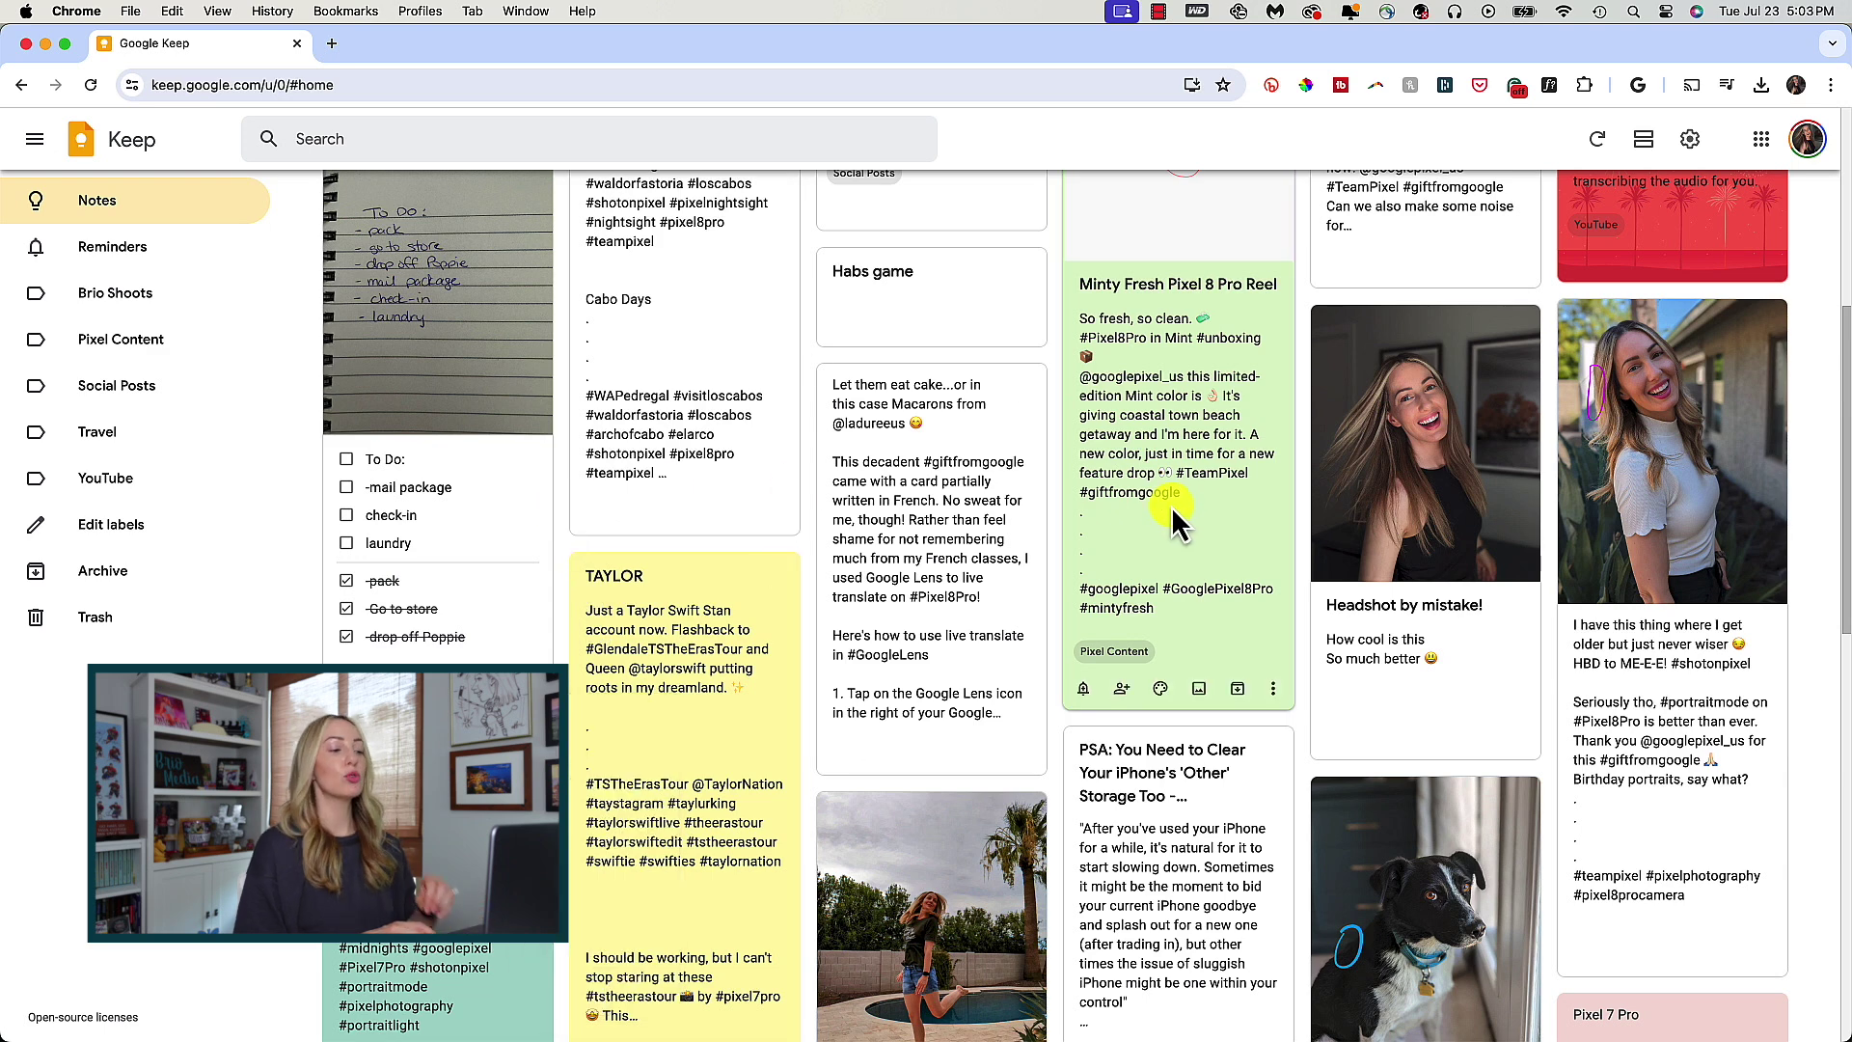
# - Copy the Minty Fresh Pixel 8 Pro Reel note into a new Google Doc and open it
pyautogui.click(1273, 688)
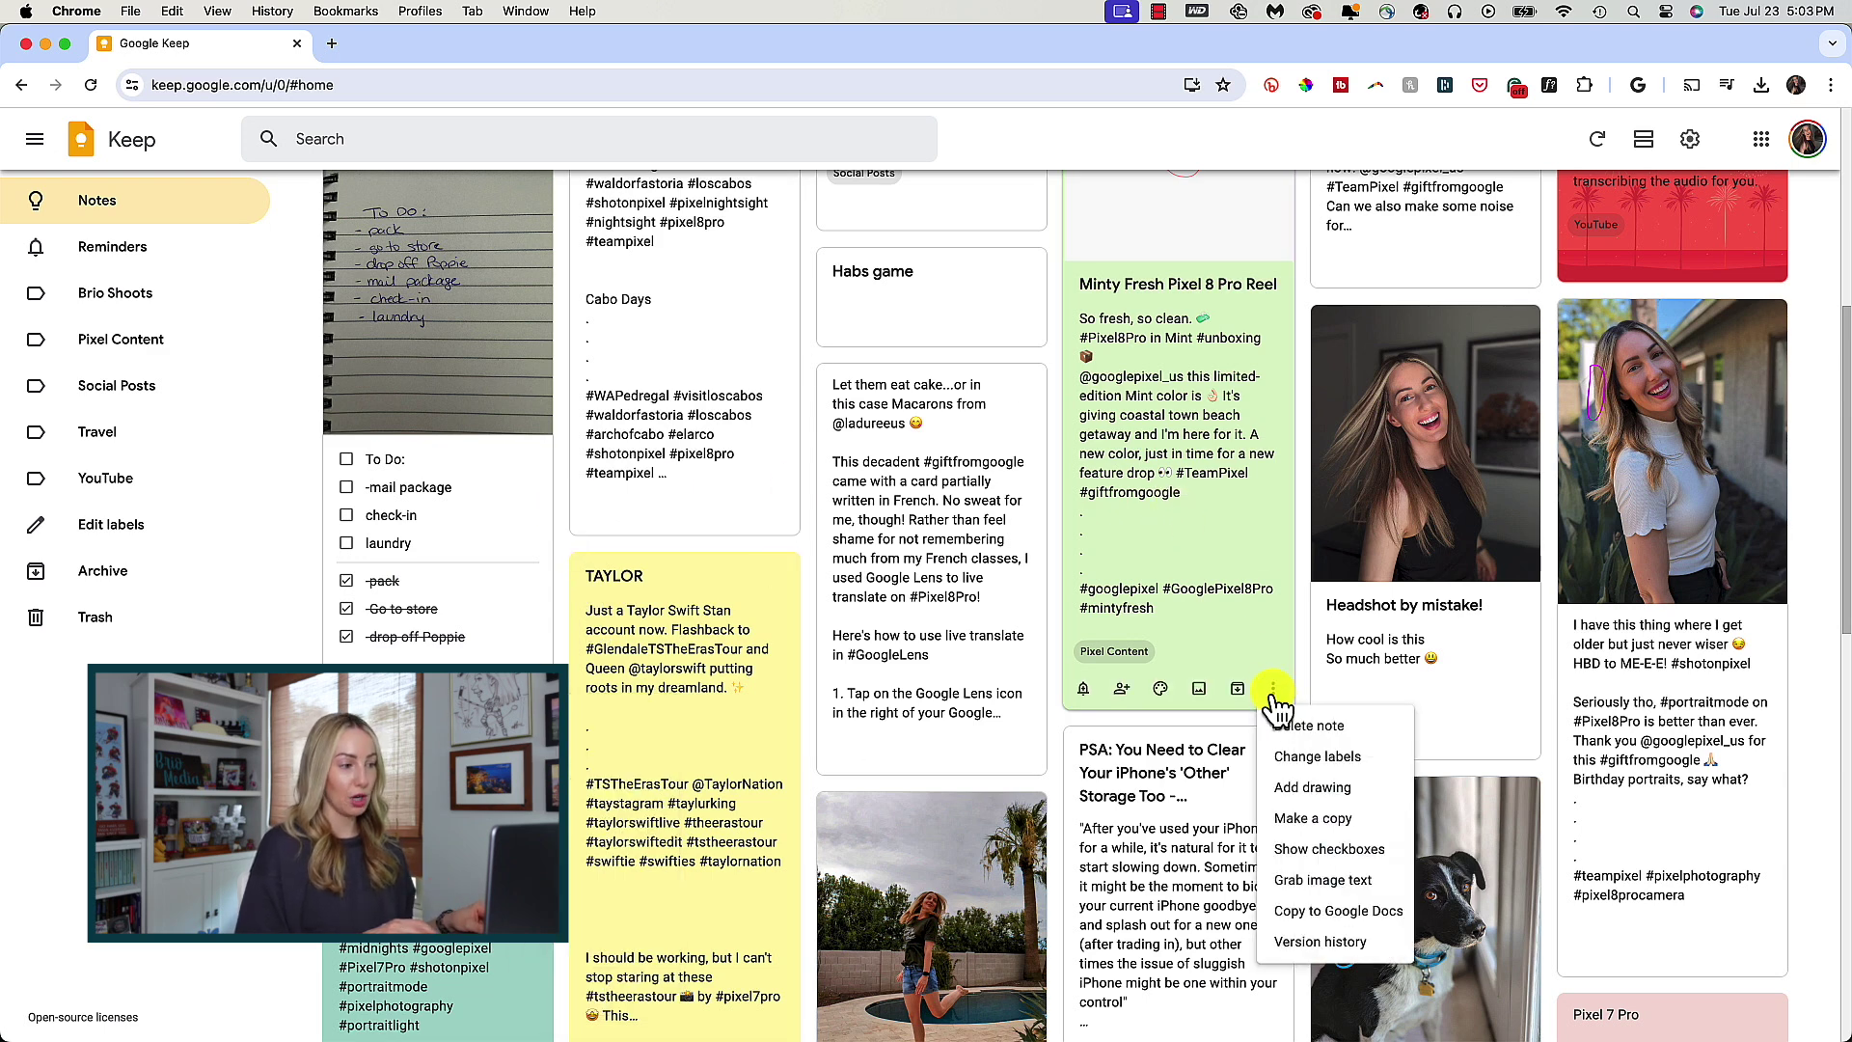
pyautogui.click(1321, 916)
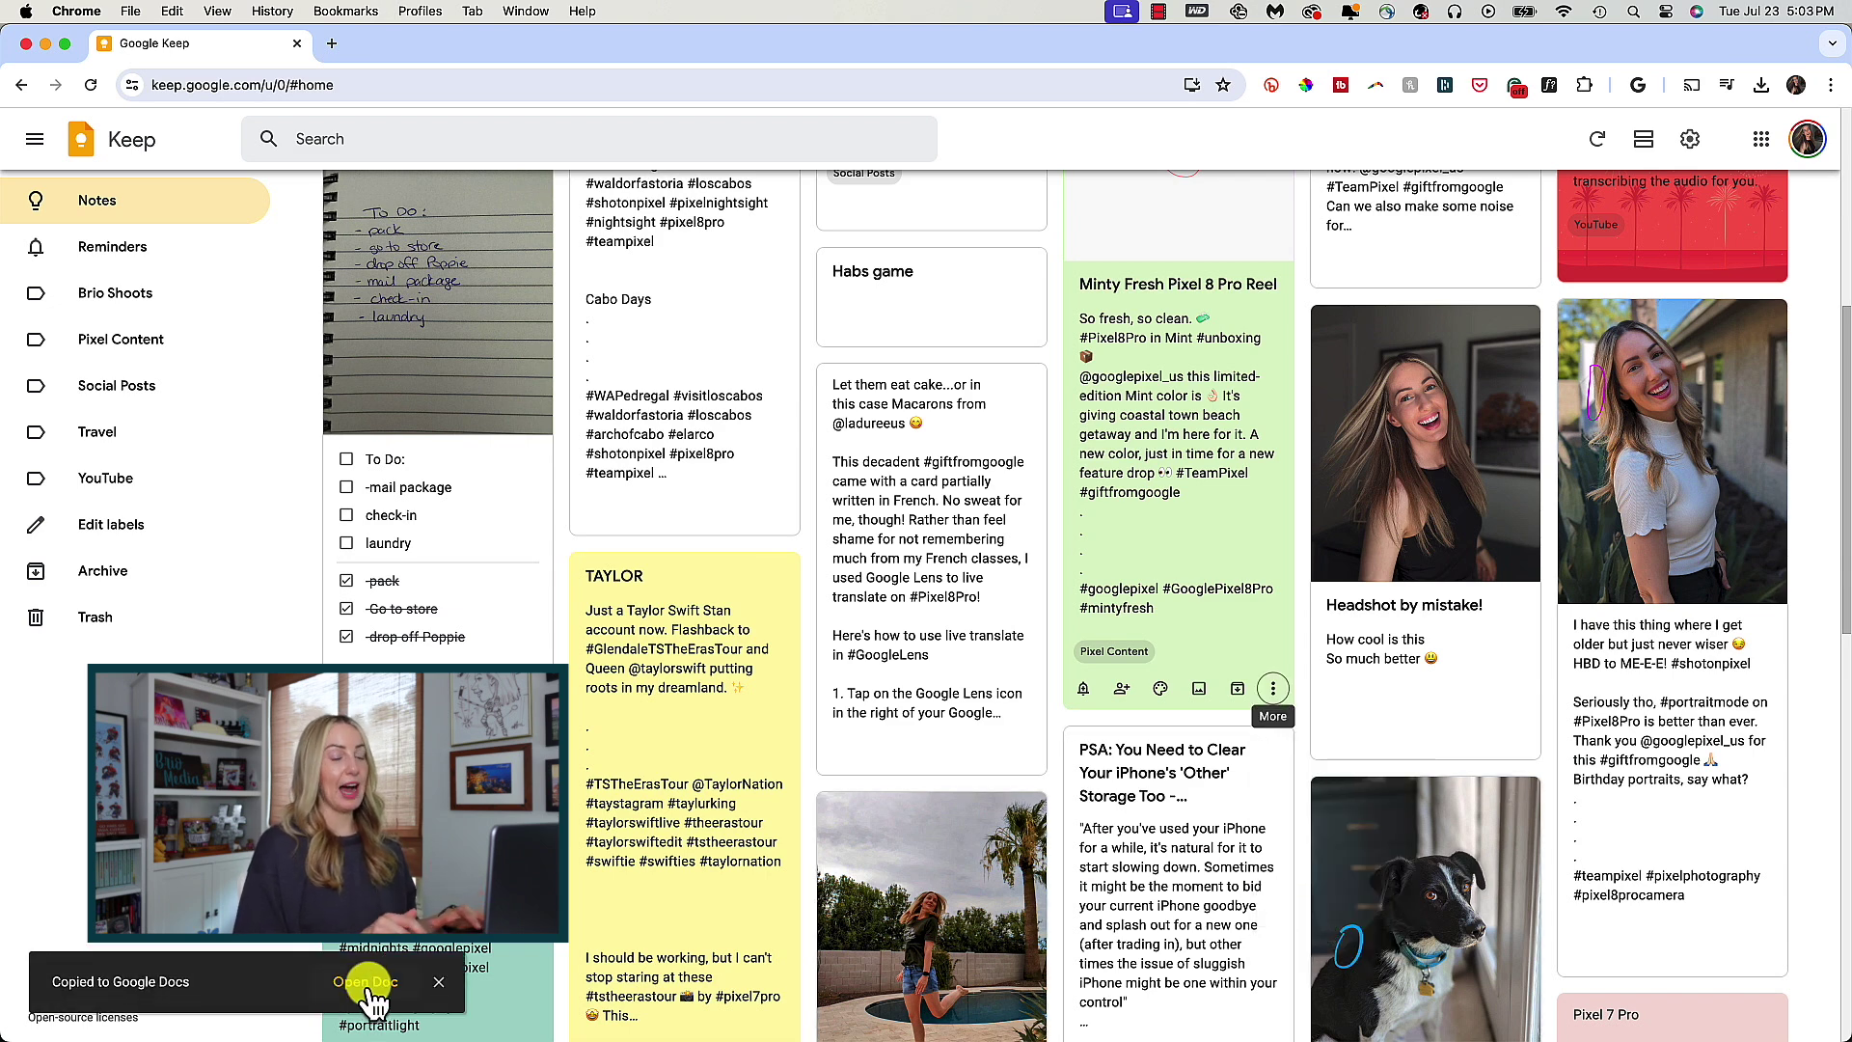
pyautogui.click(366, 982)
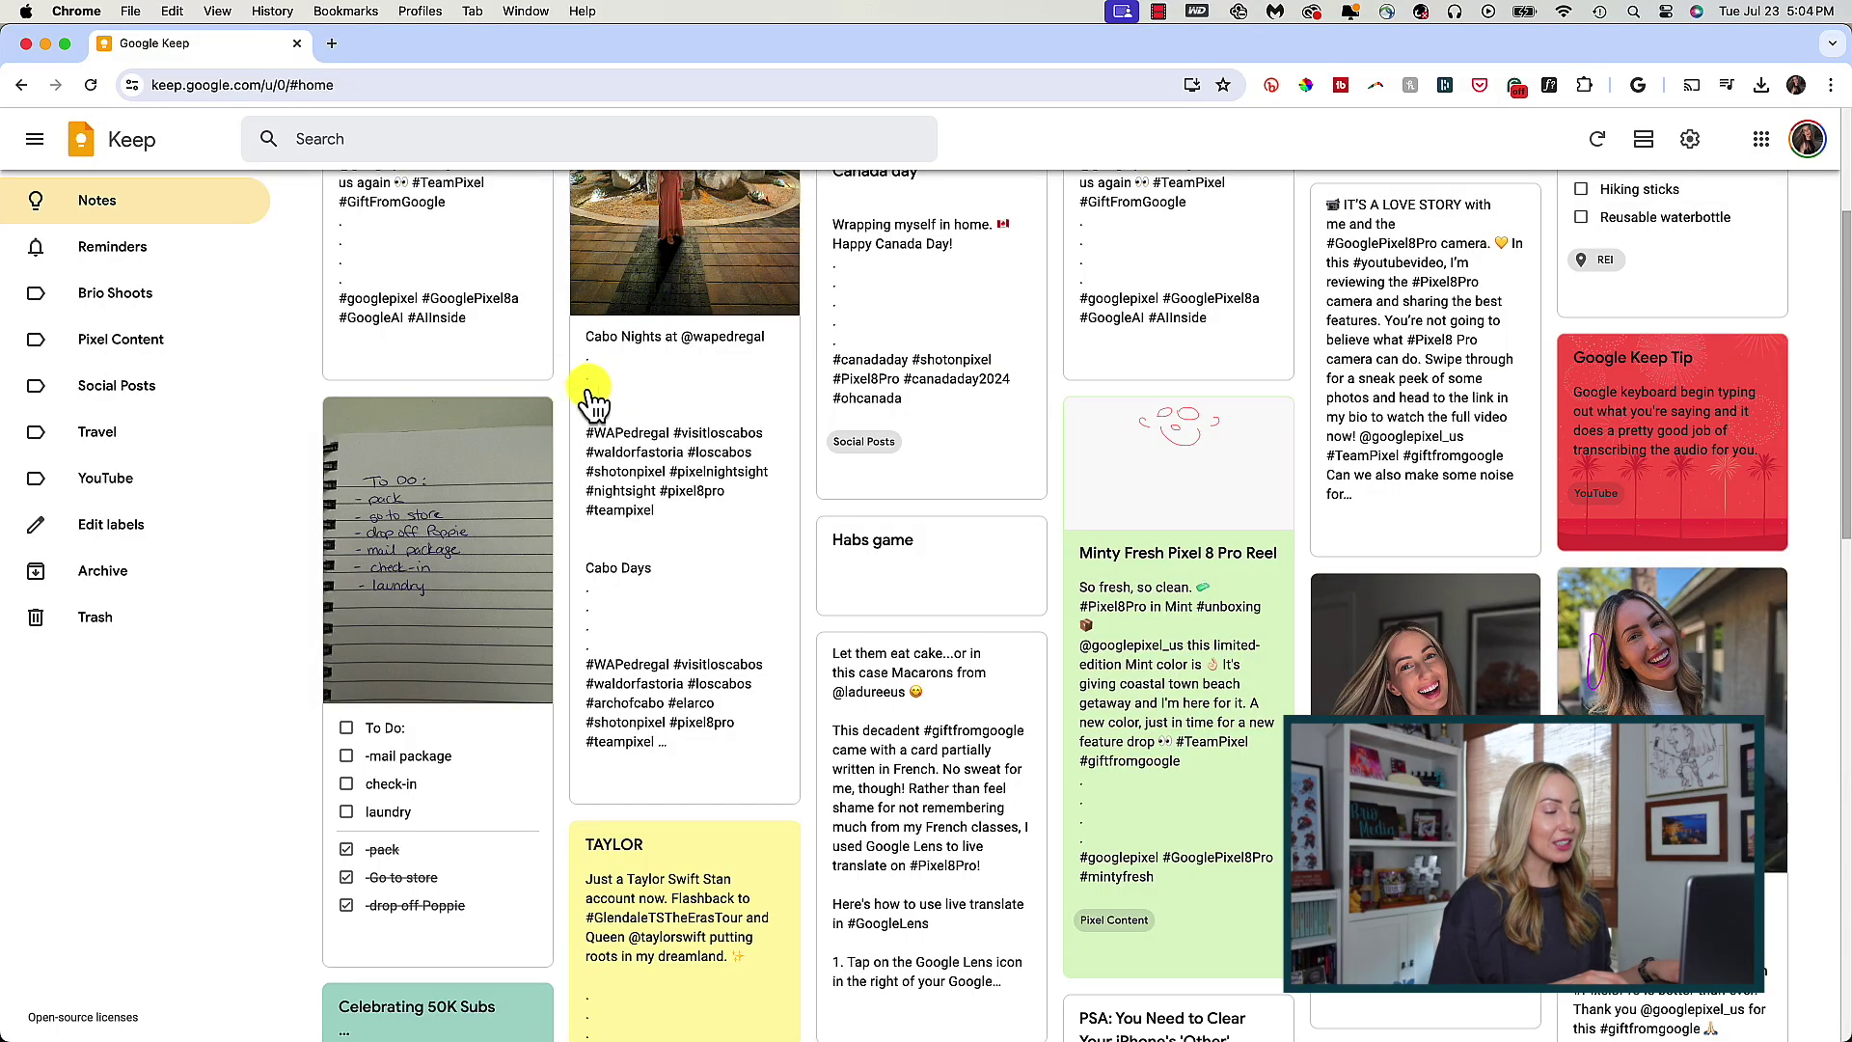
pyautogui.click(781, 783)
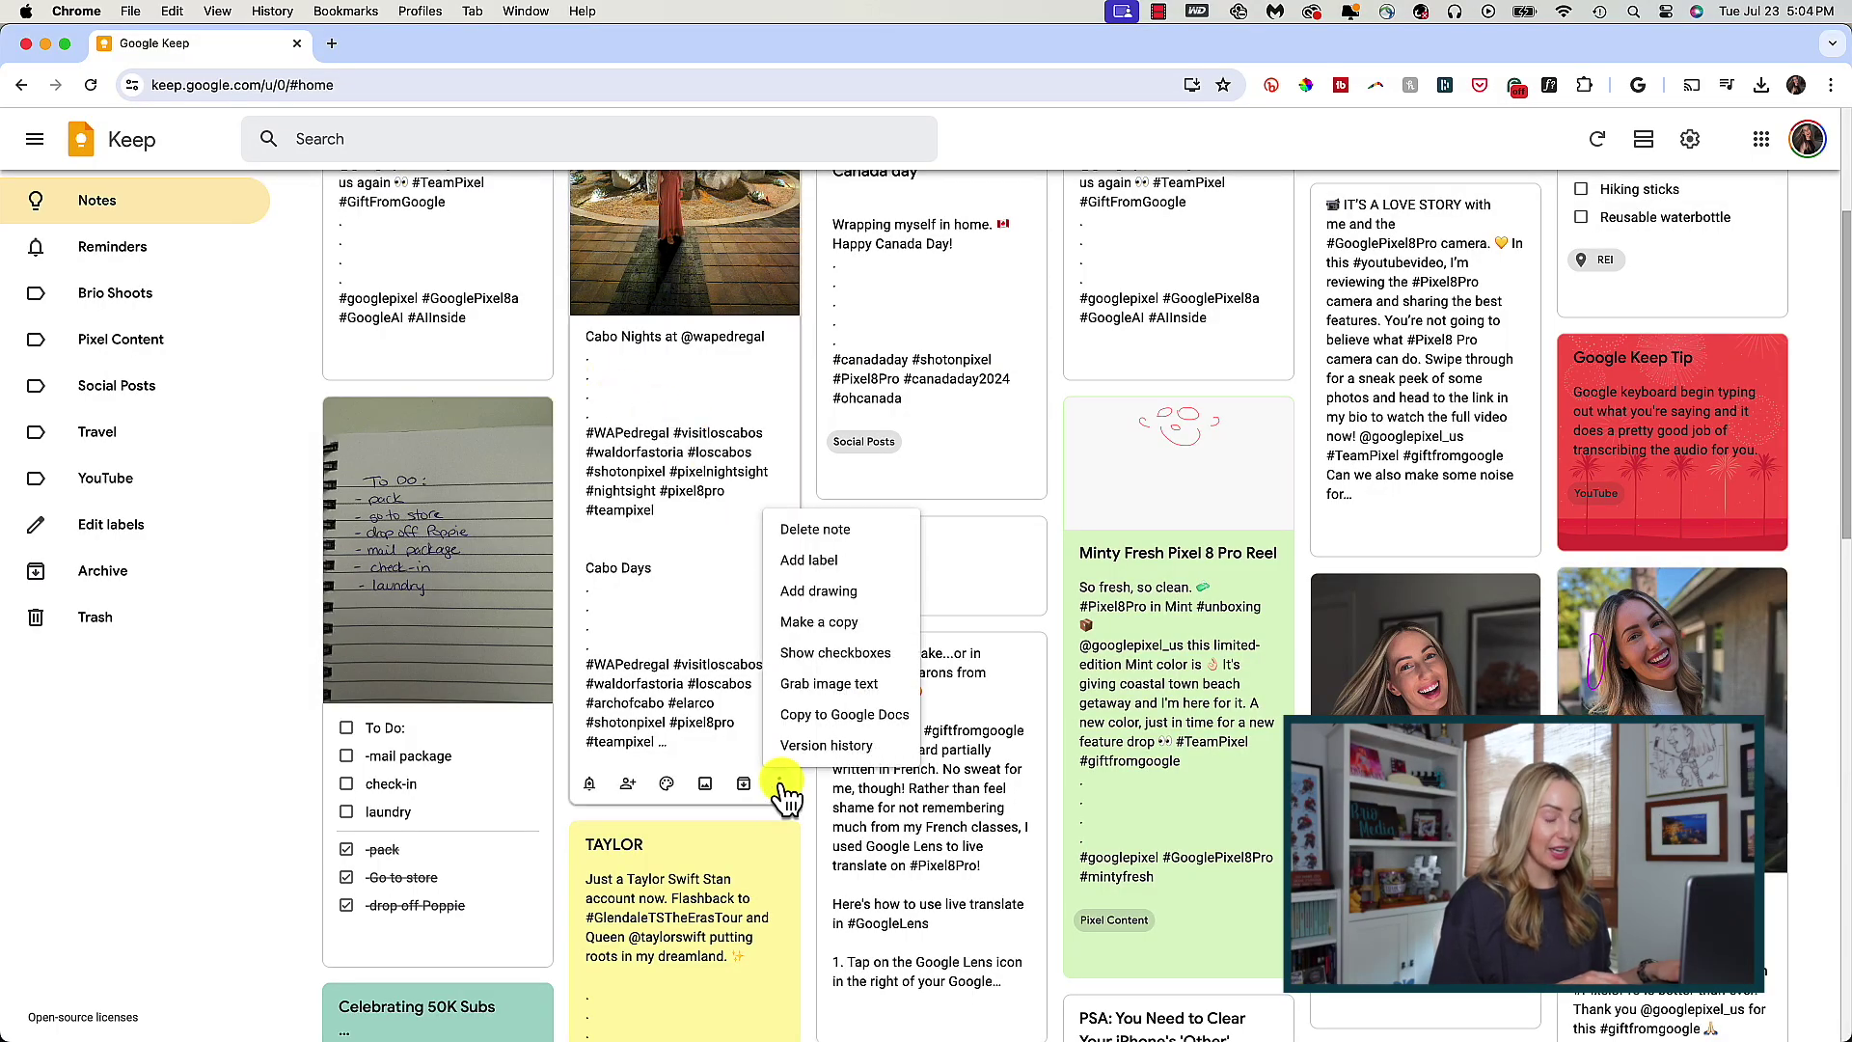
pyautogui.click(824, 745)
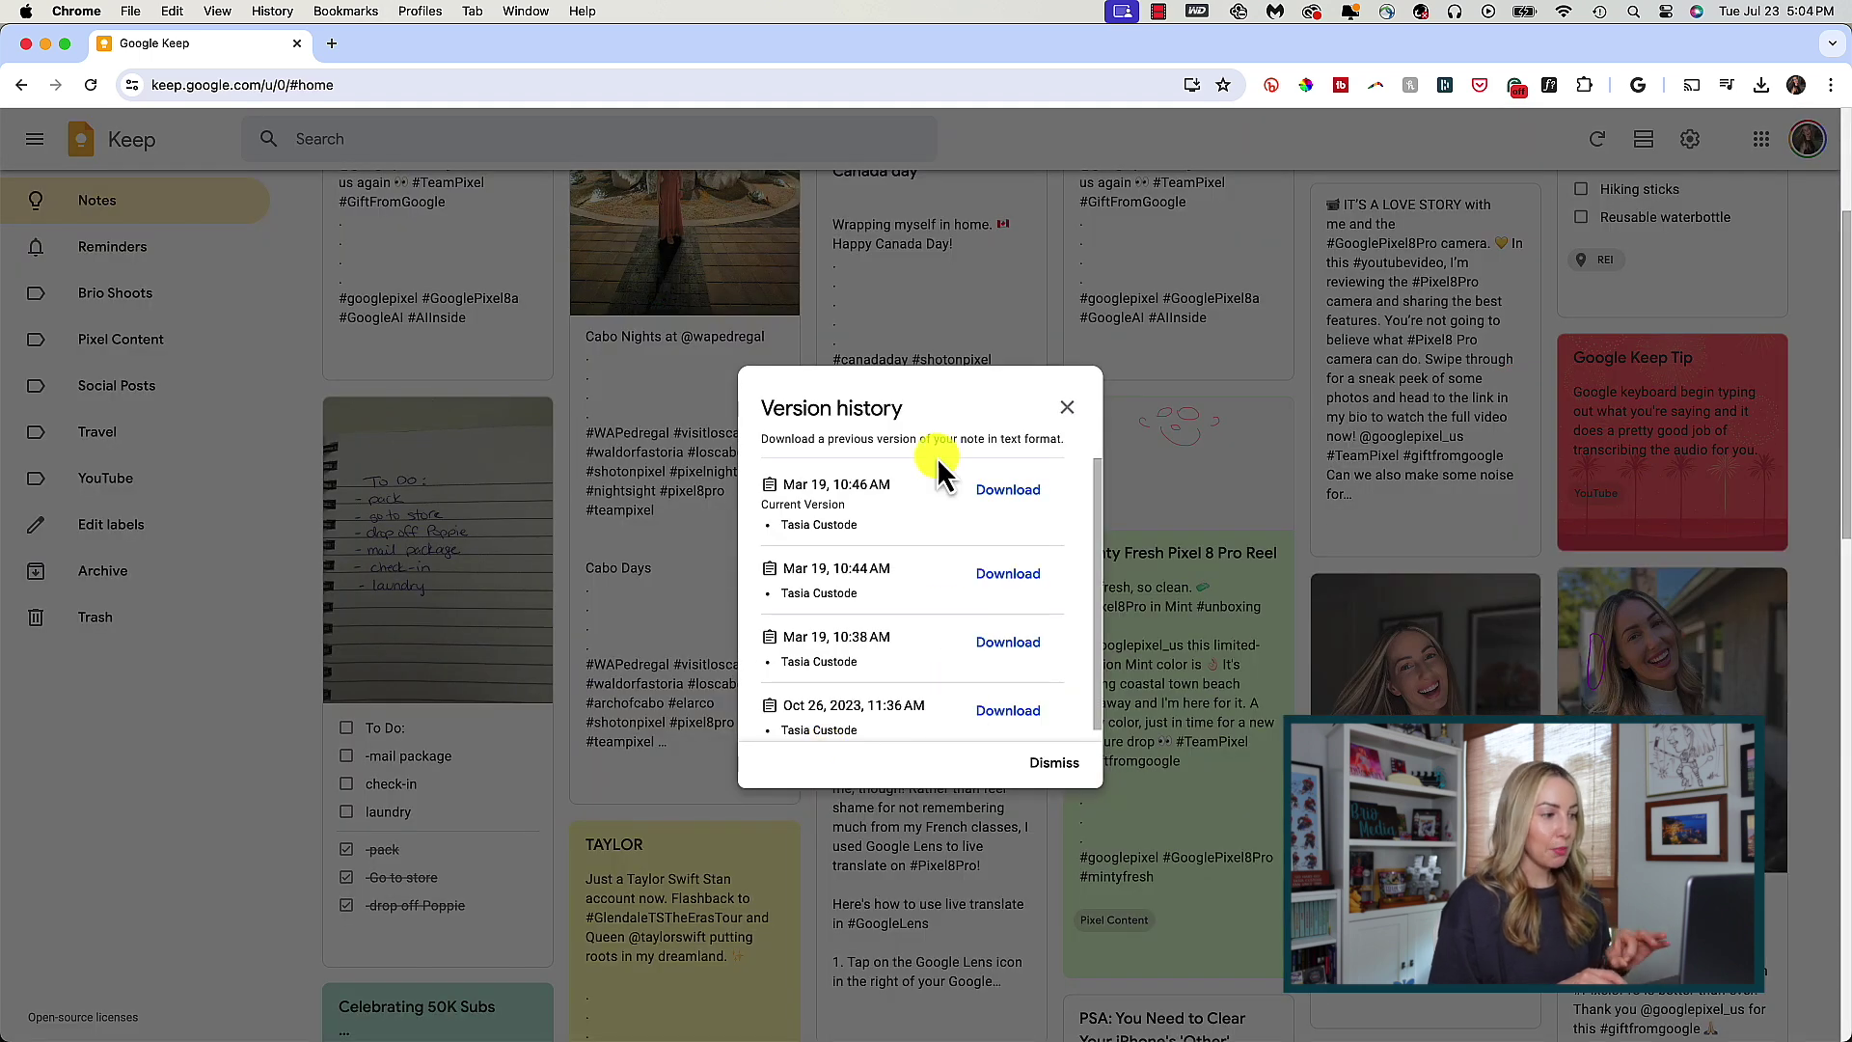
pyautogui.scroll(-1, 934, 622)
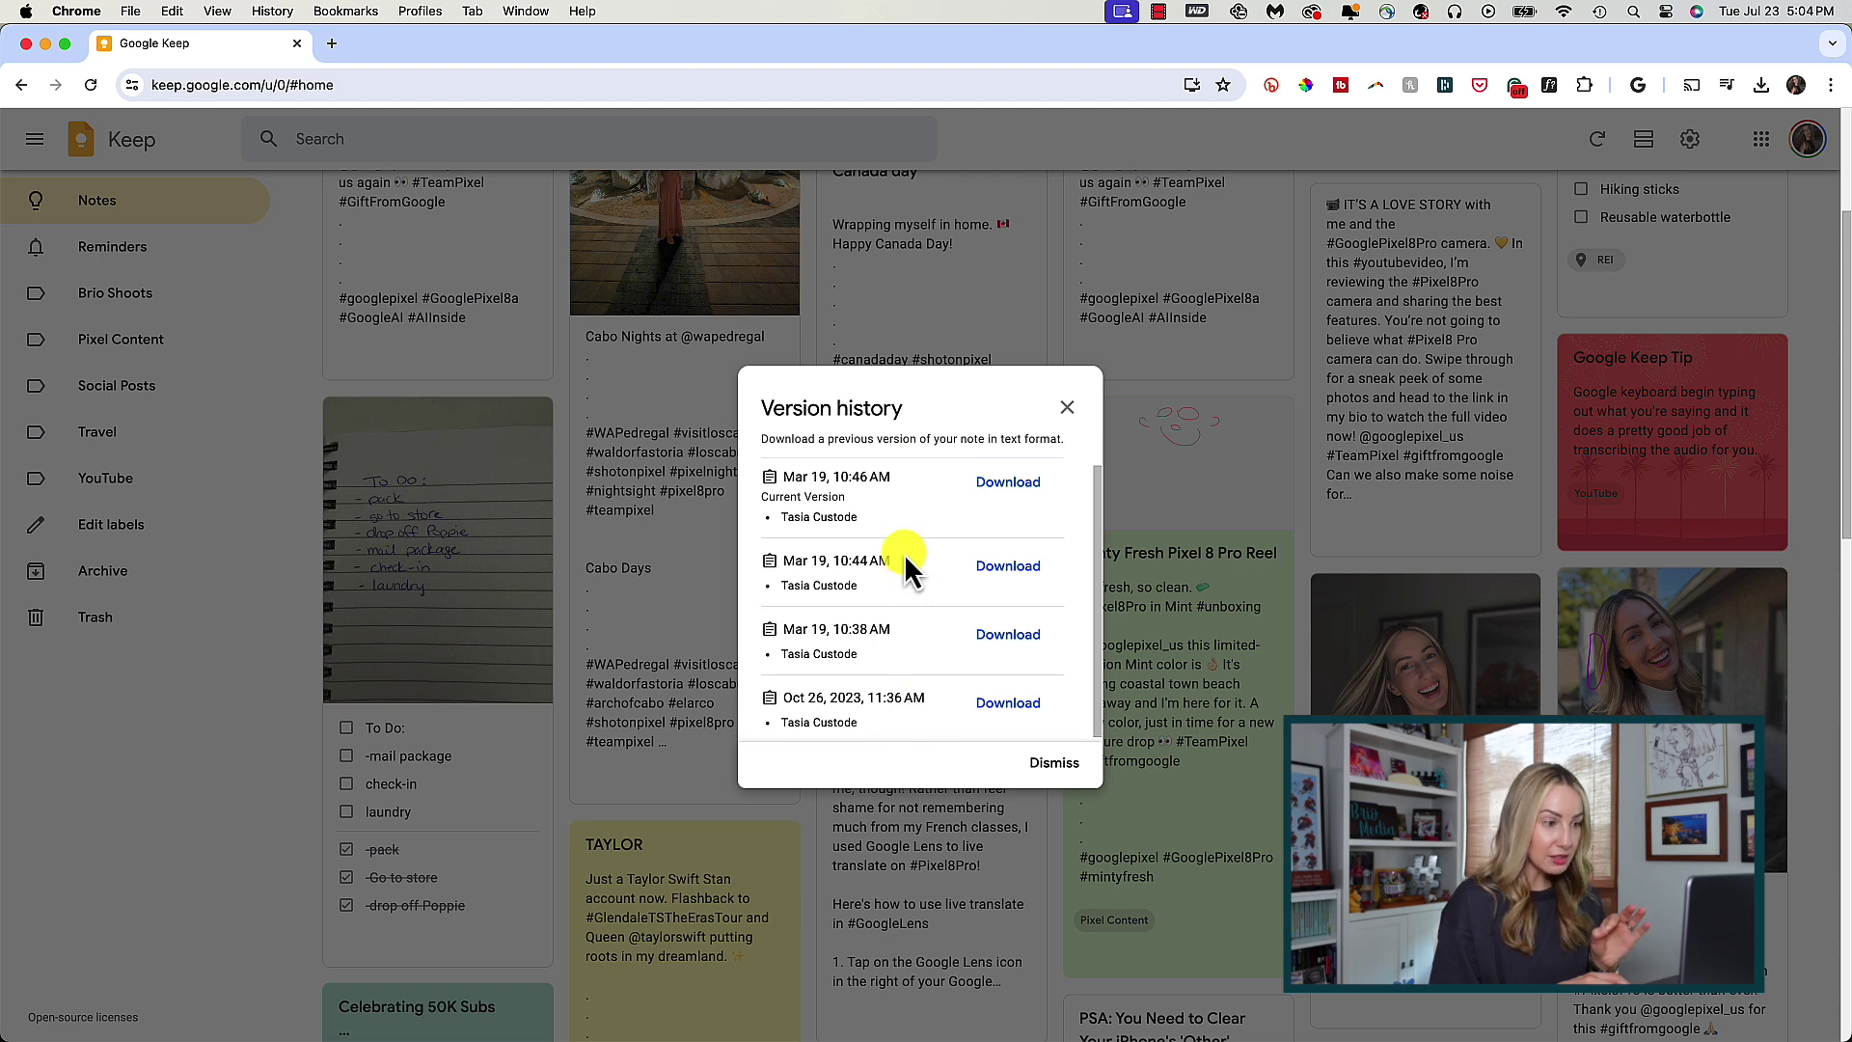
pyautogui.click(853, 586)
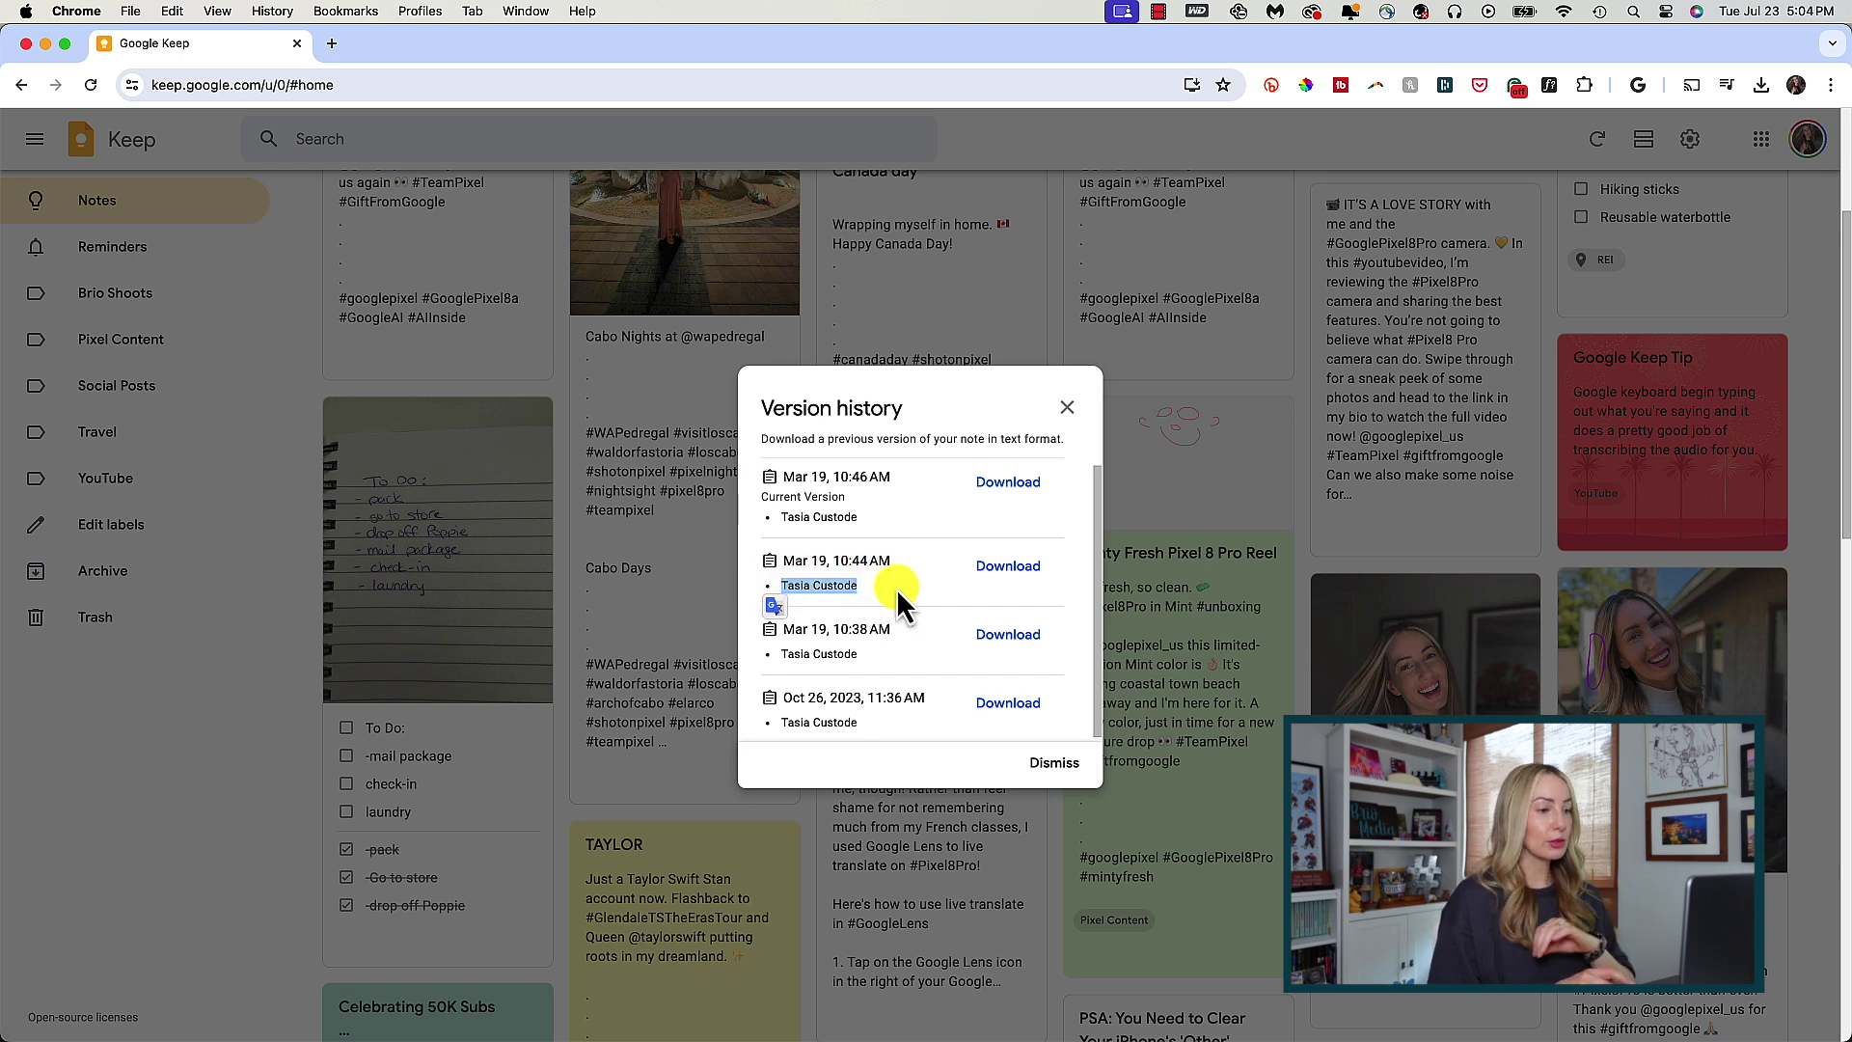
pyautogui.click(895, 587)
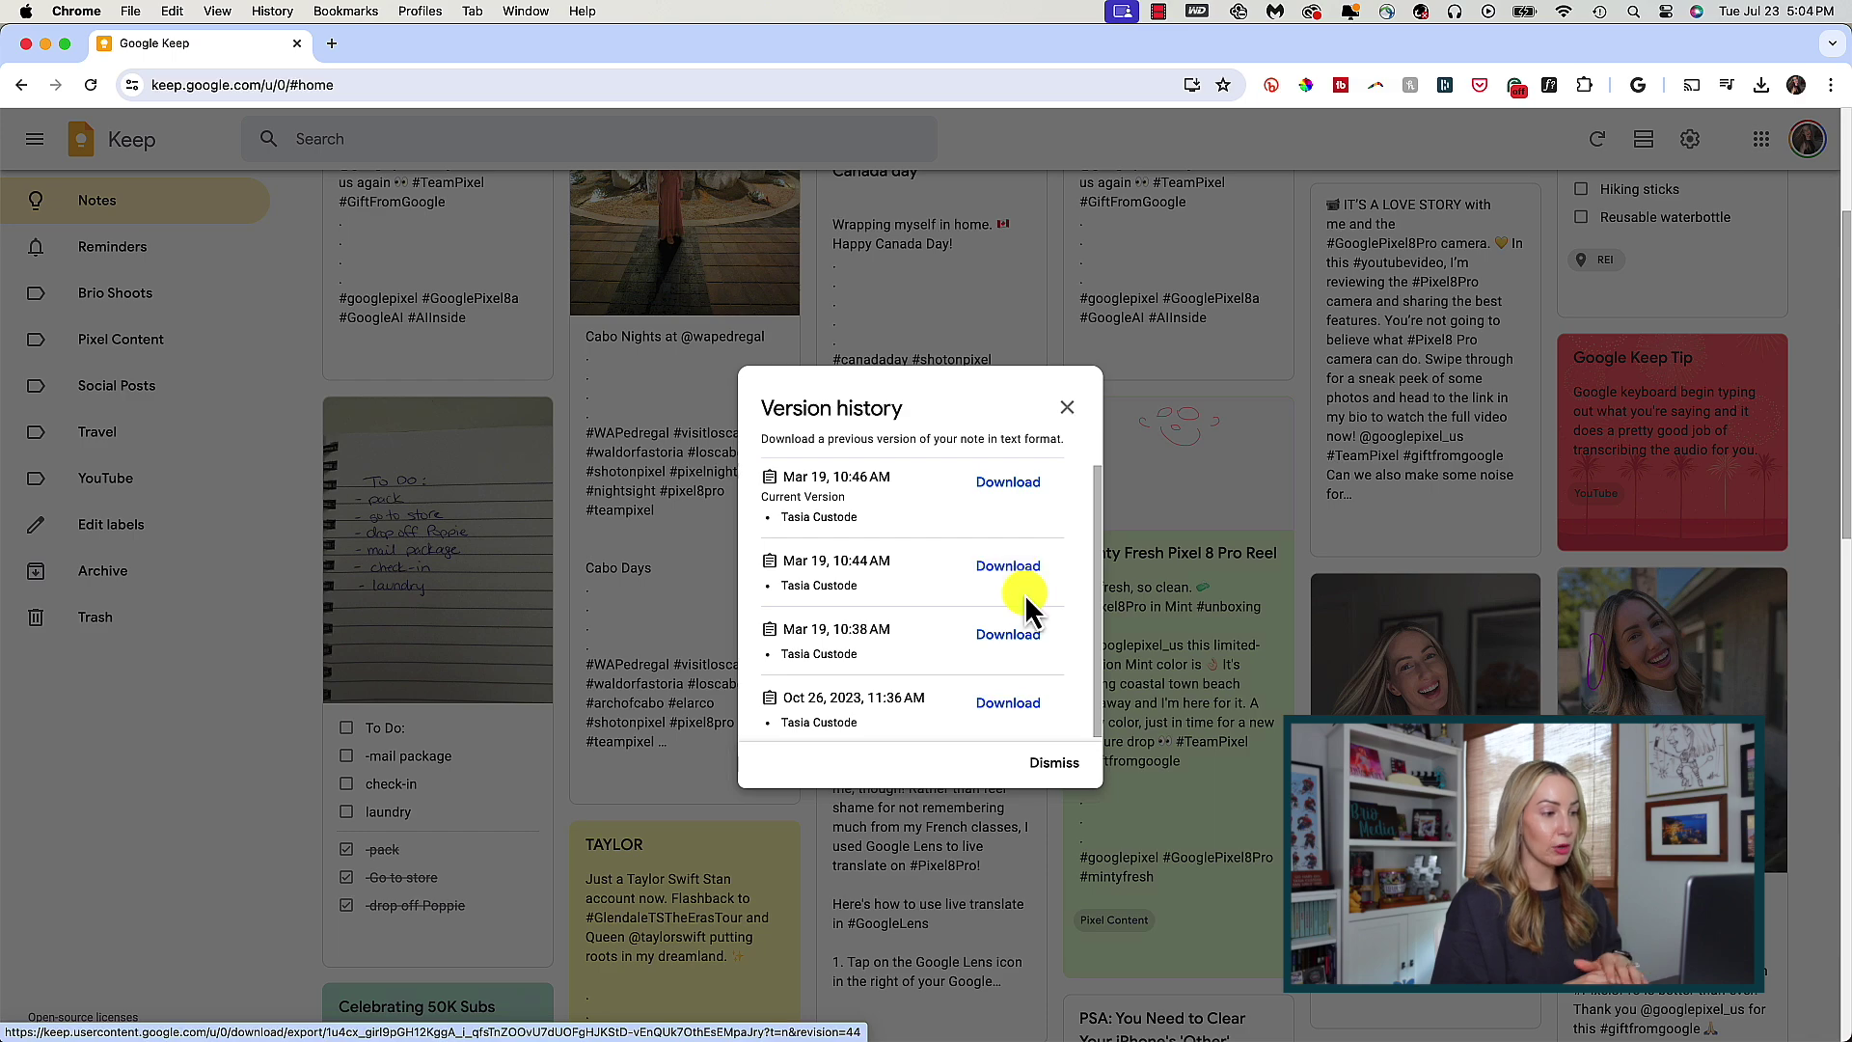
pyautogui.click(1066, 407)
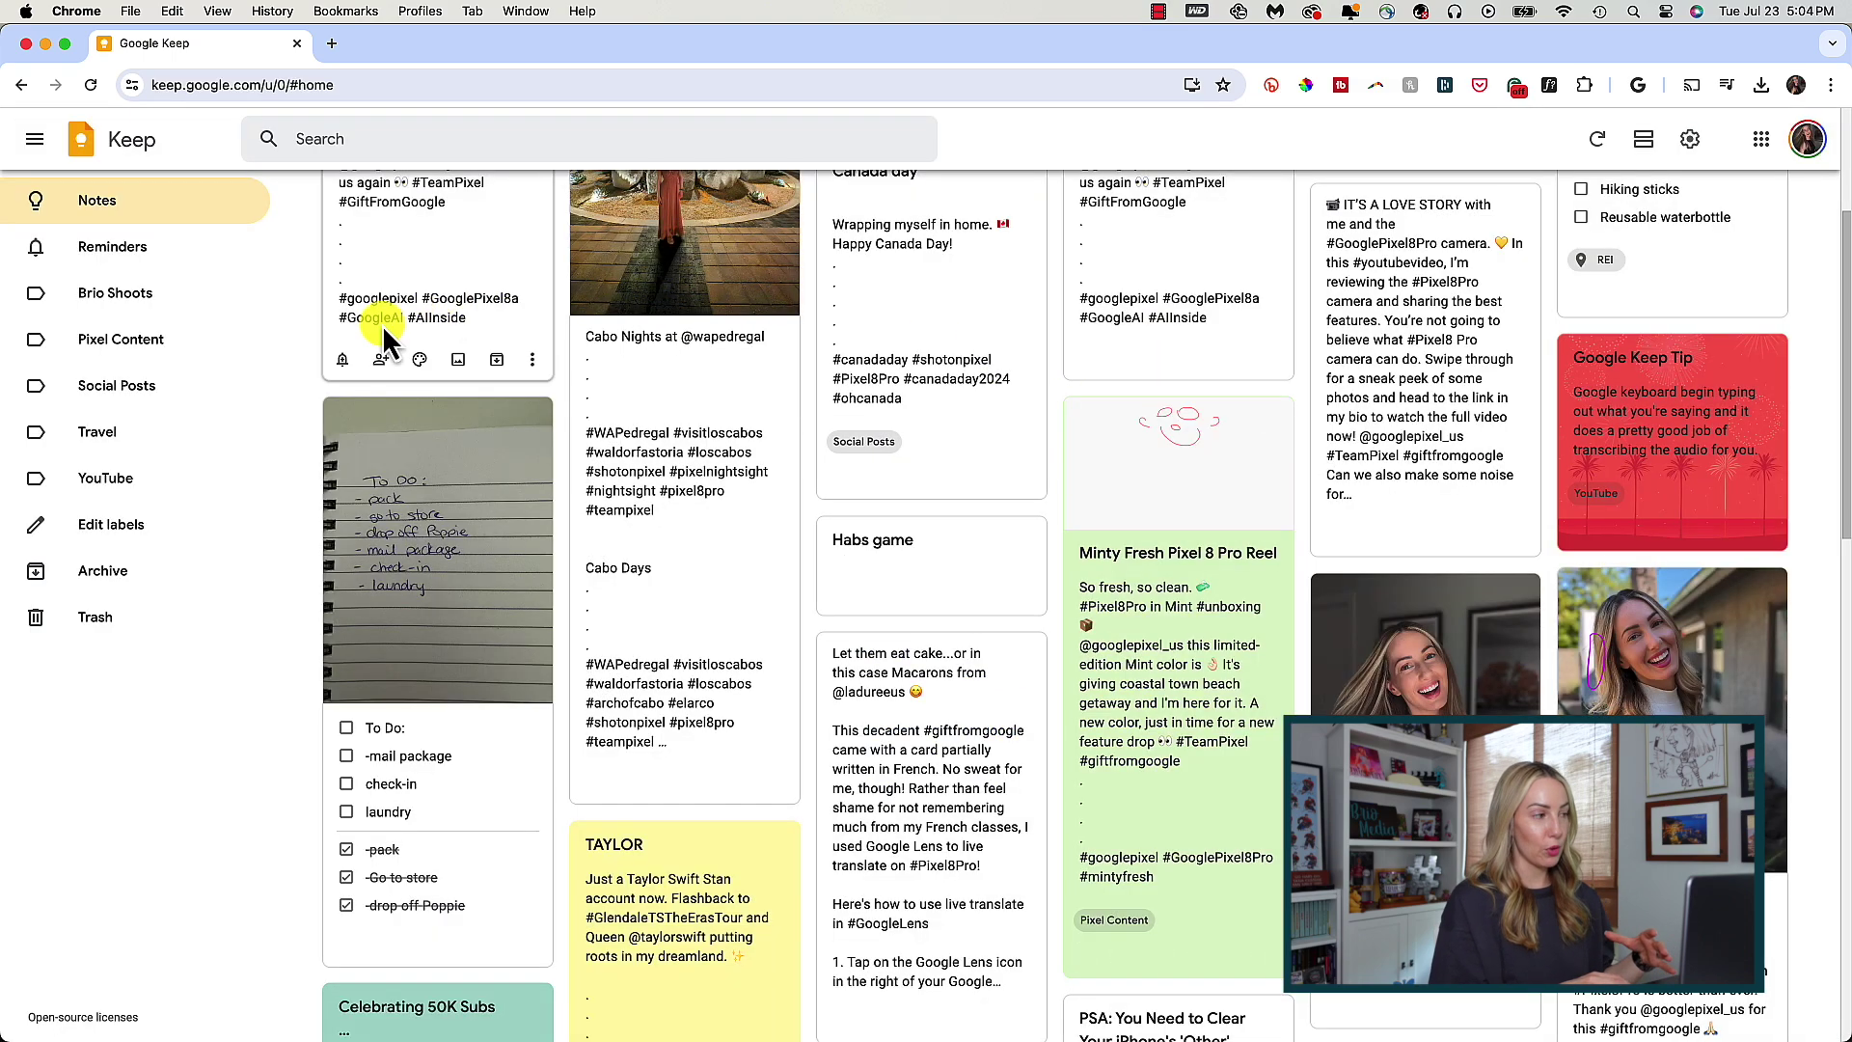
pyautogui.scroll(3, 280, 424)
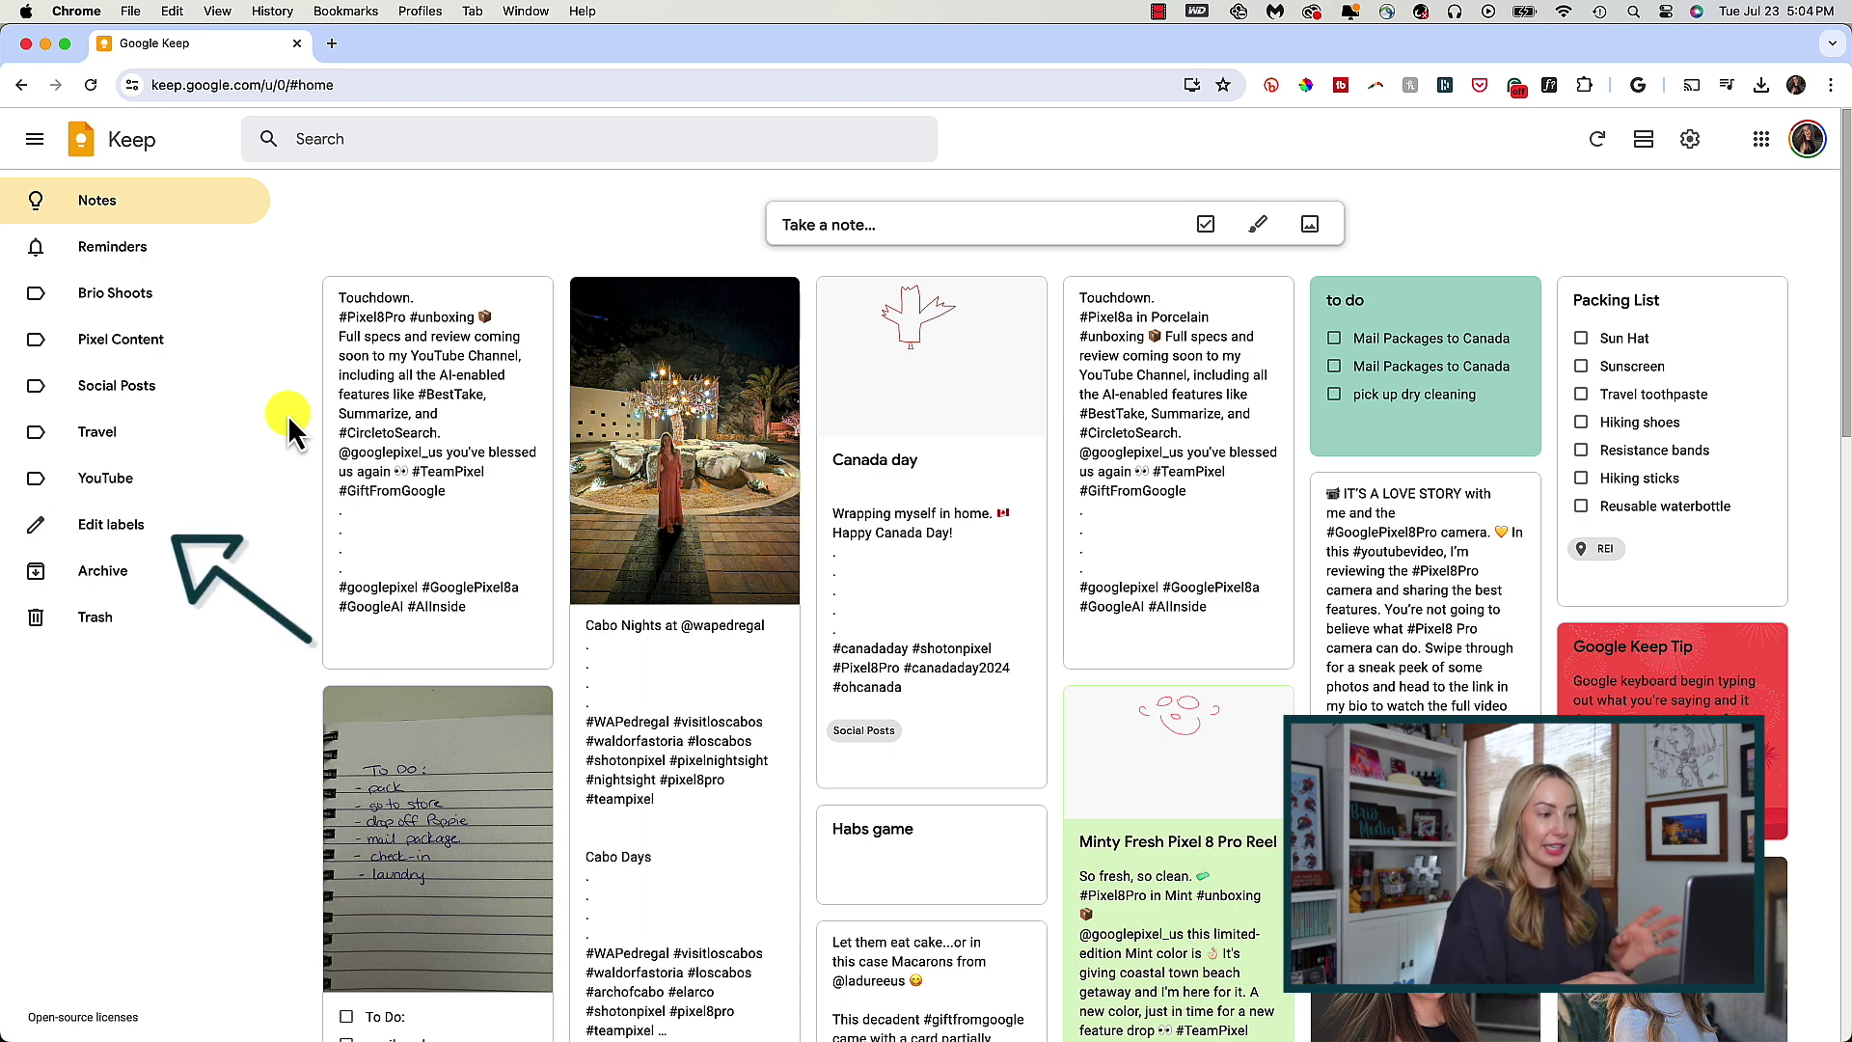
pyautogui.click(121, 529)
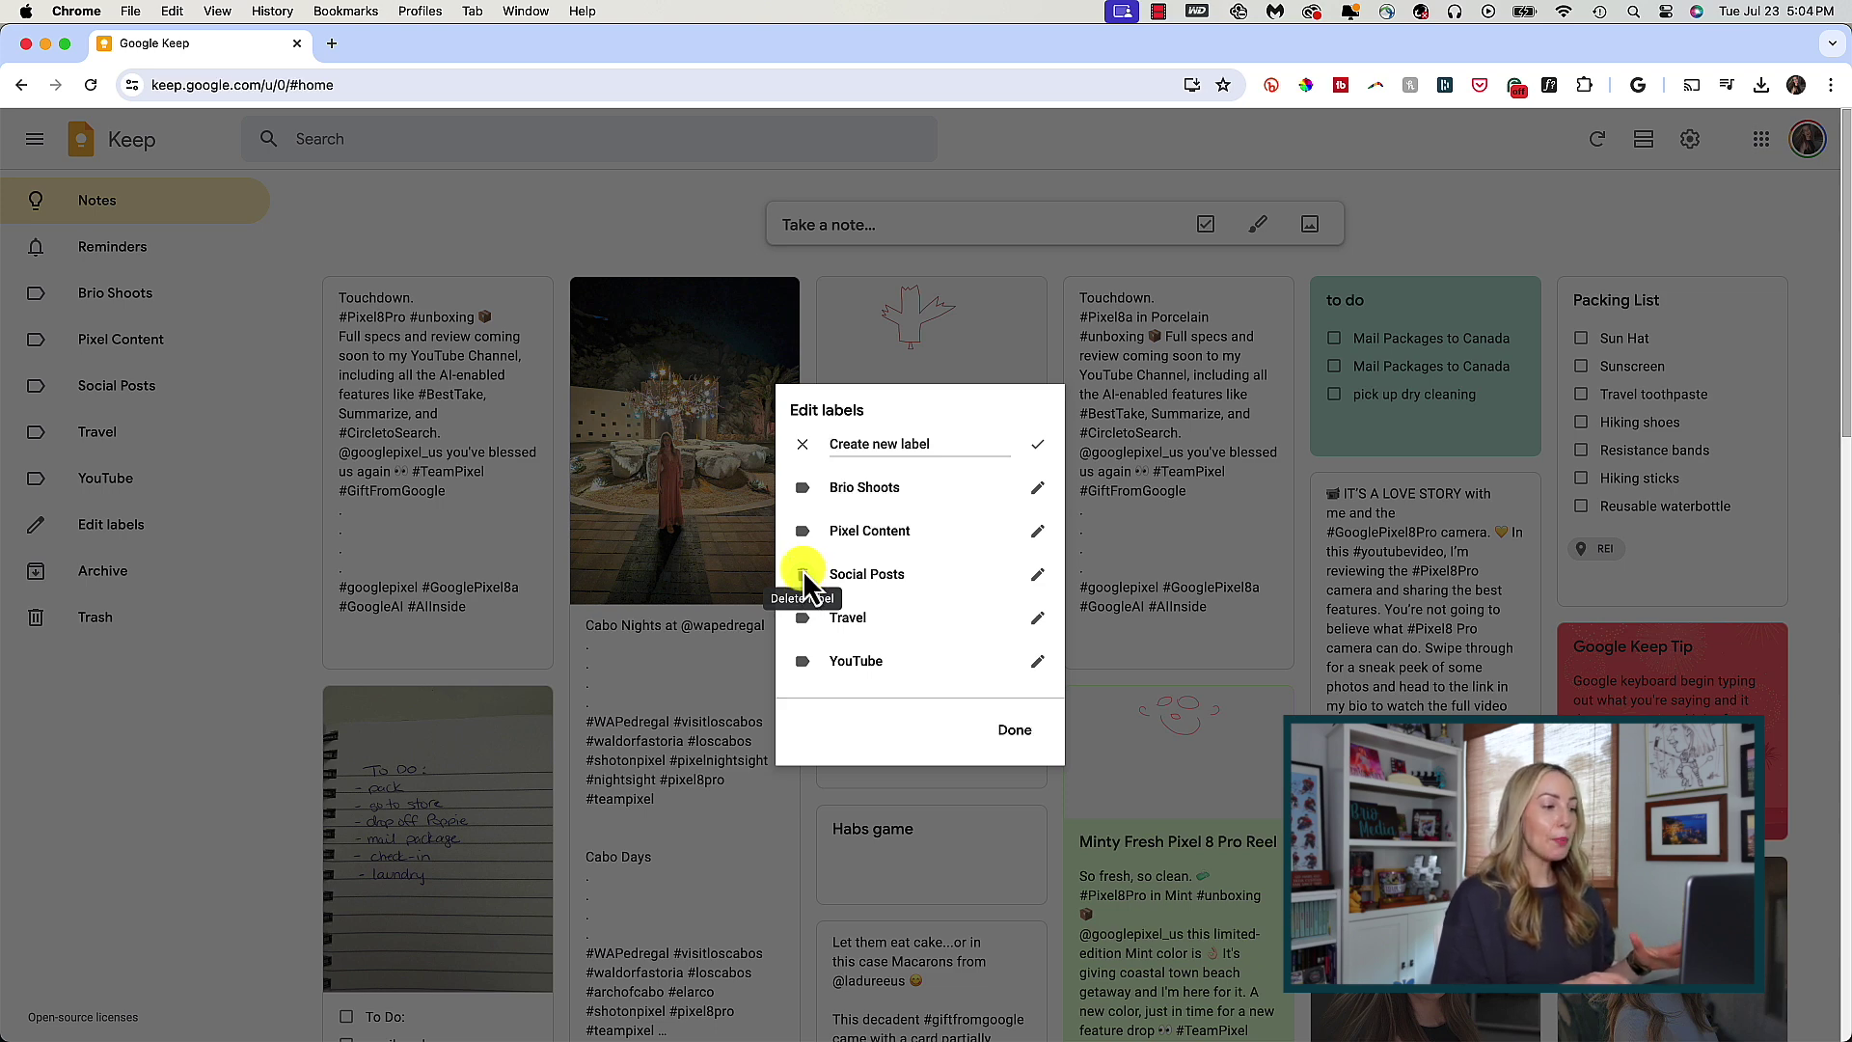
pyautogui.click(716, 235)
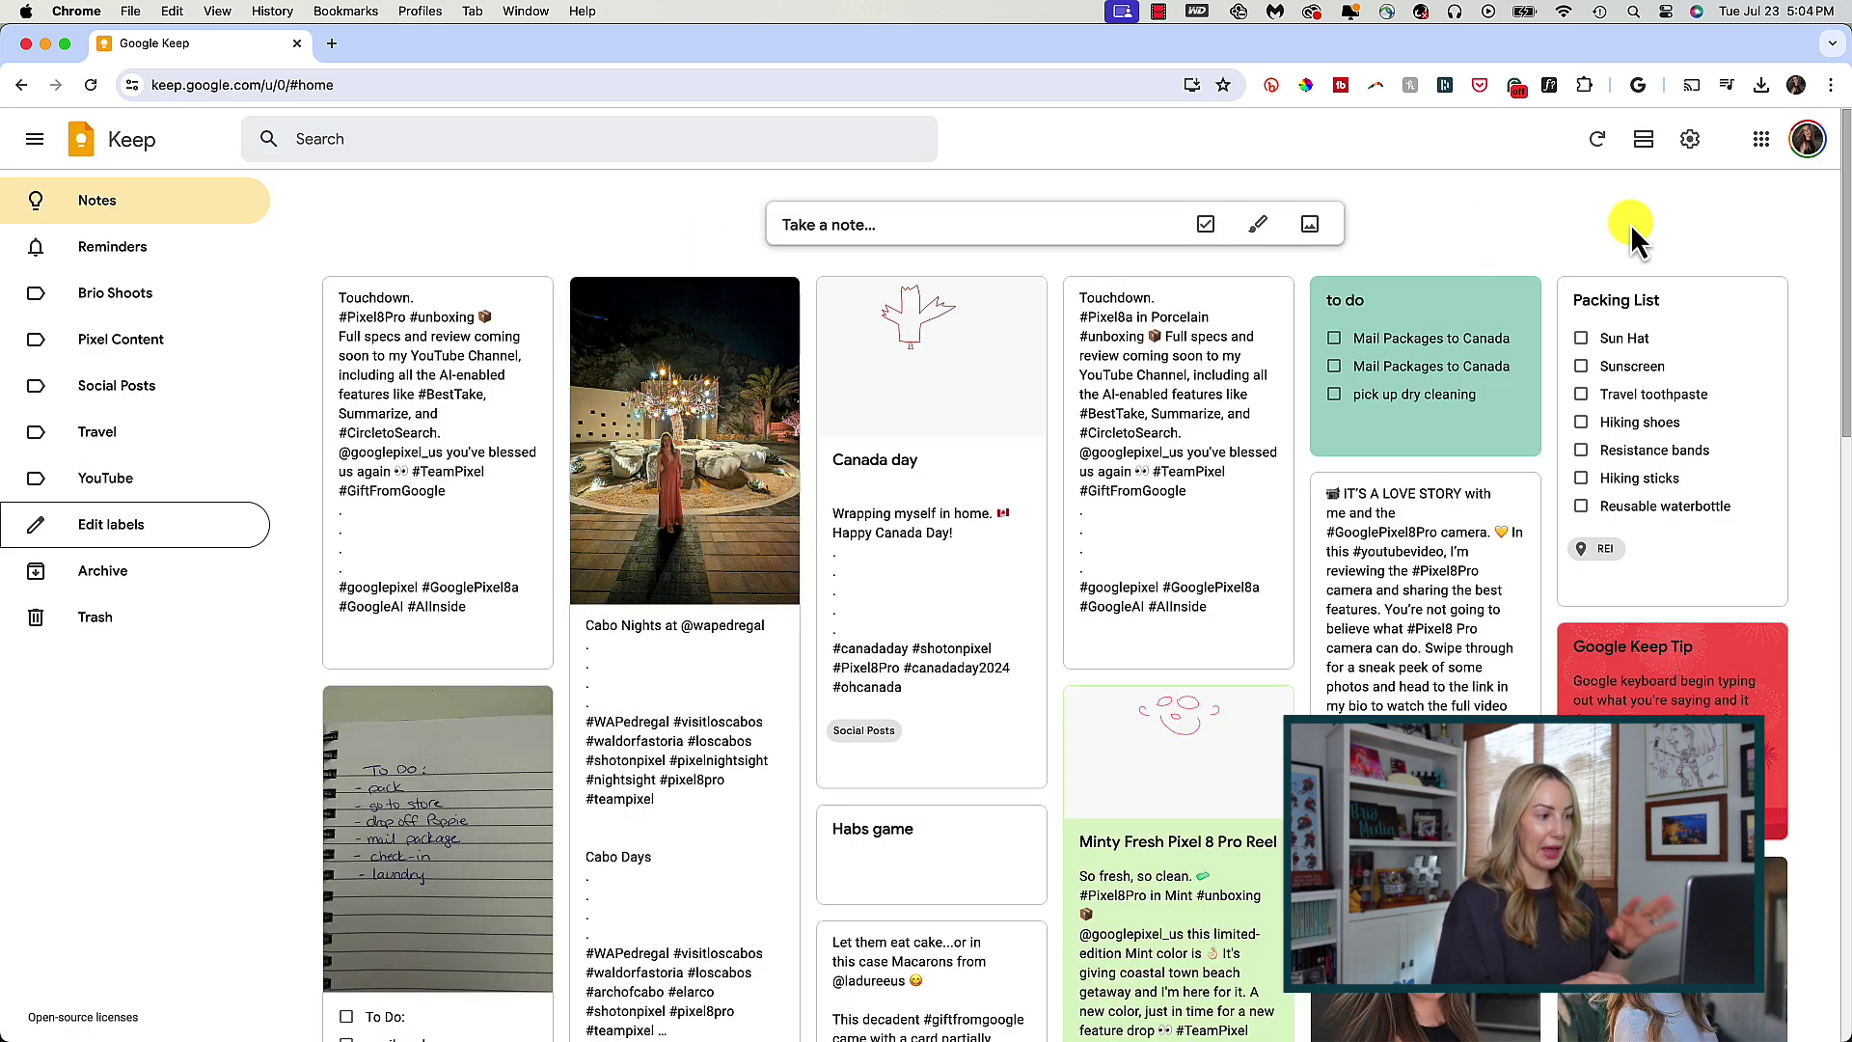
# - Try the list layout, return to the grid, then enable the dark theme in Settings
pyautogui.click(1645, 145)
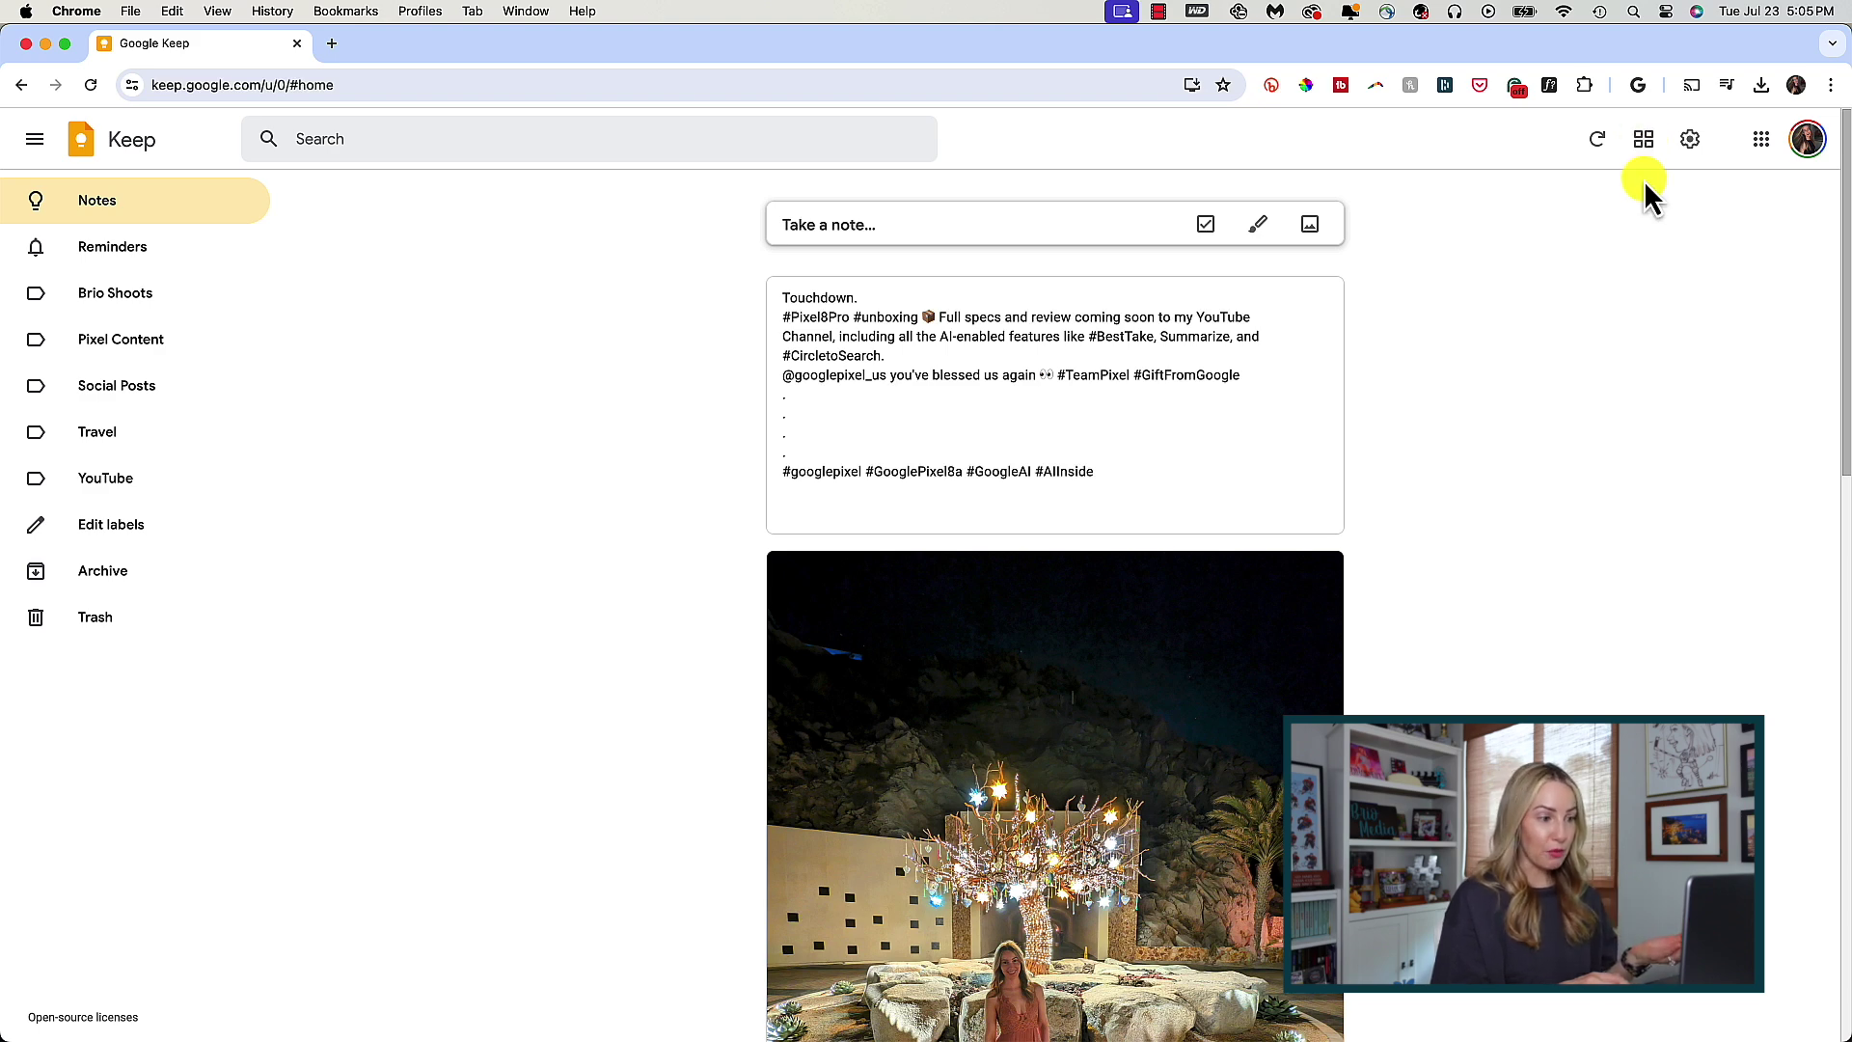
pyautogui.click(1644, 144)
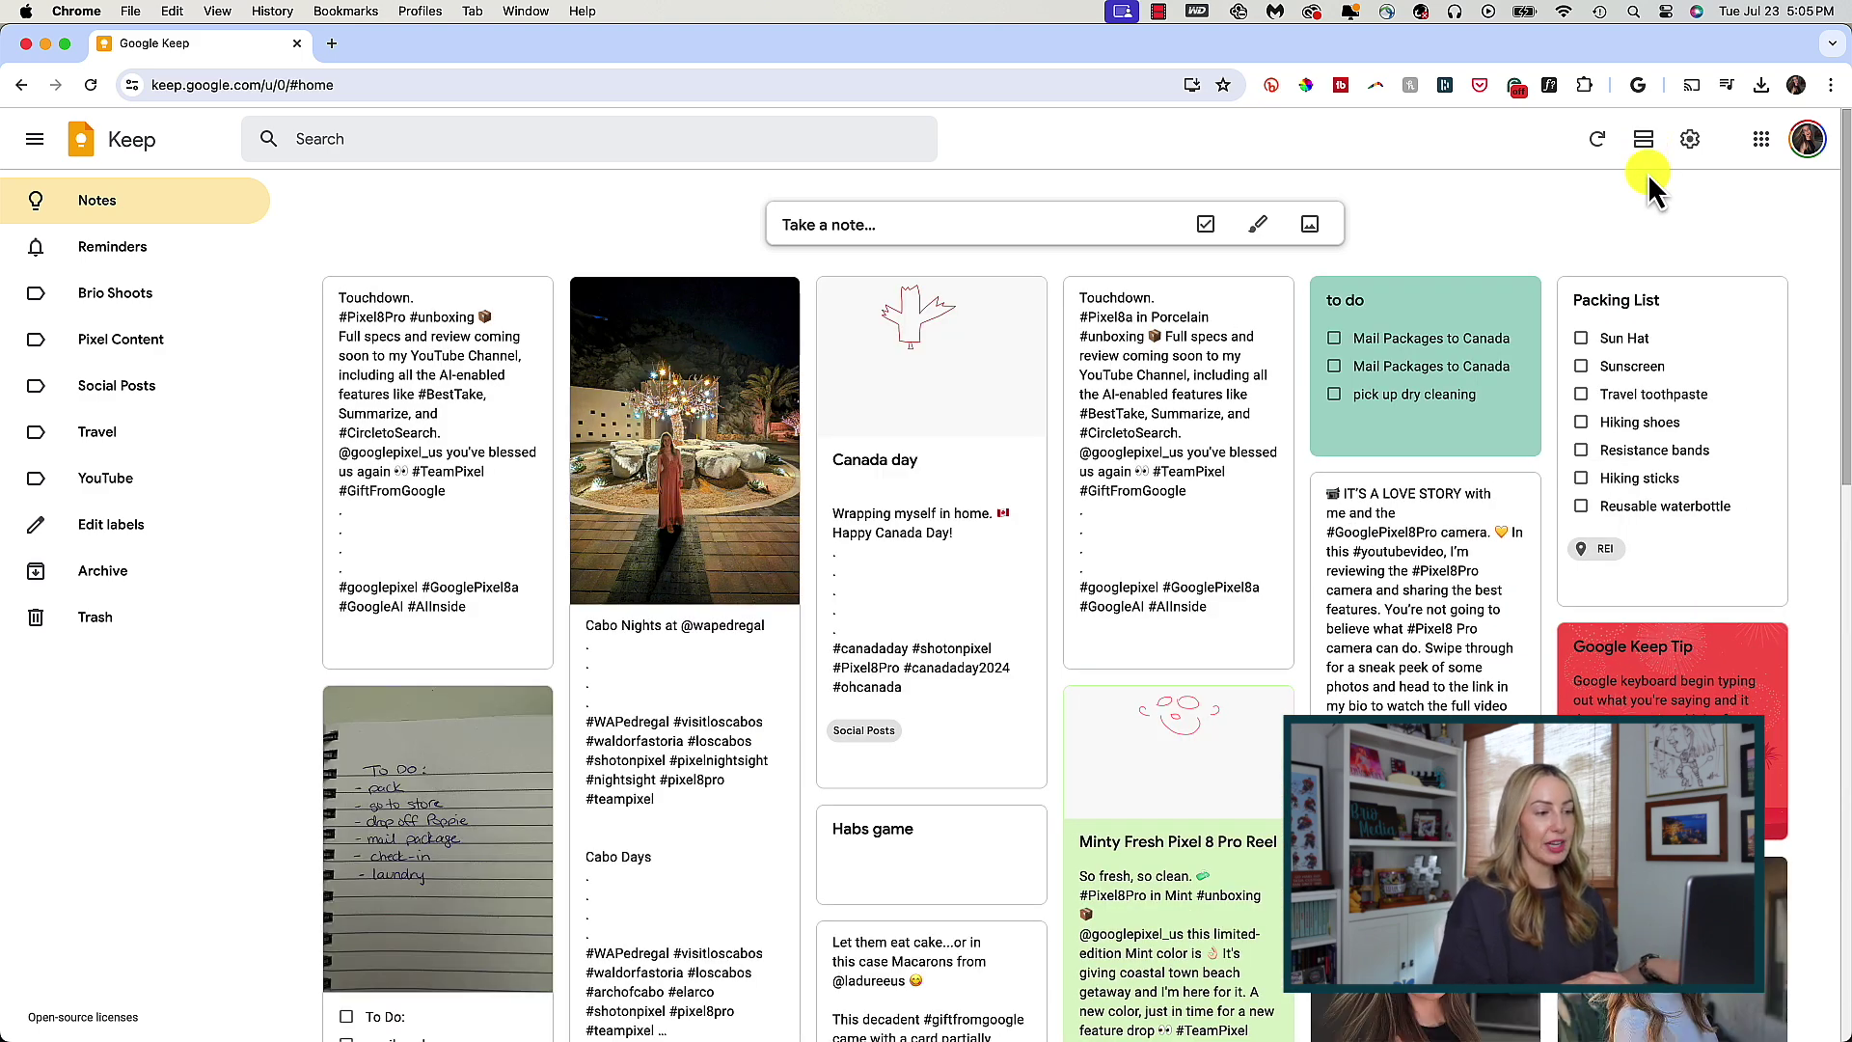
pyautogui.click(1689, 140)
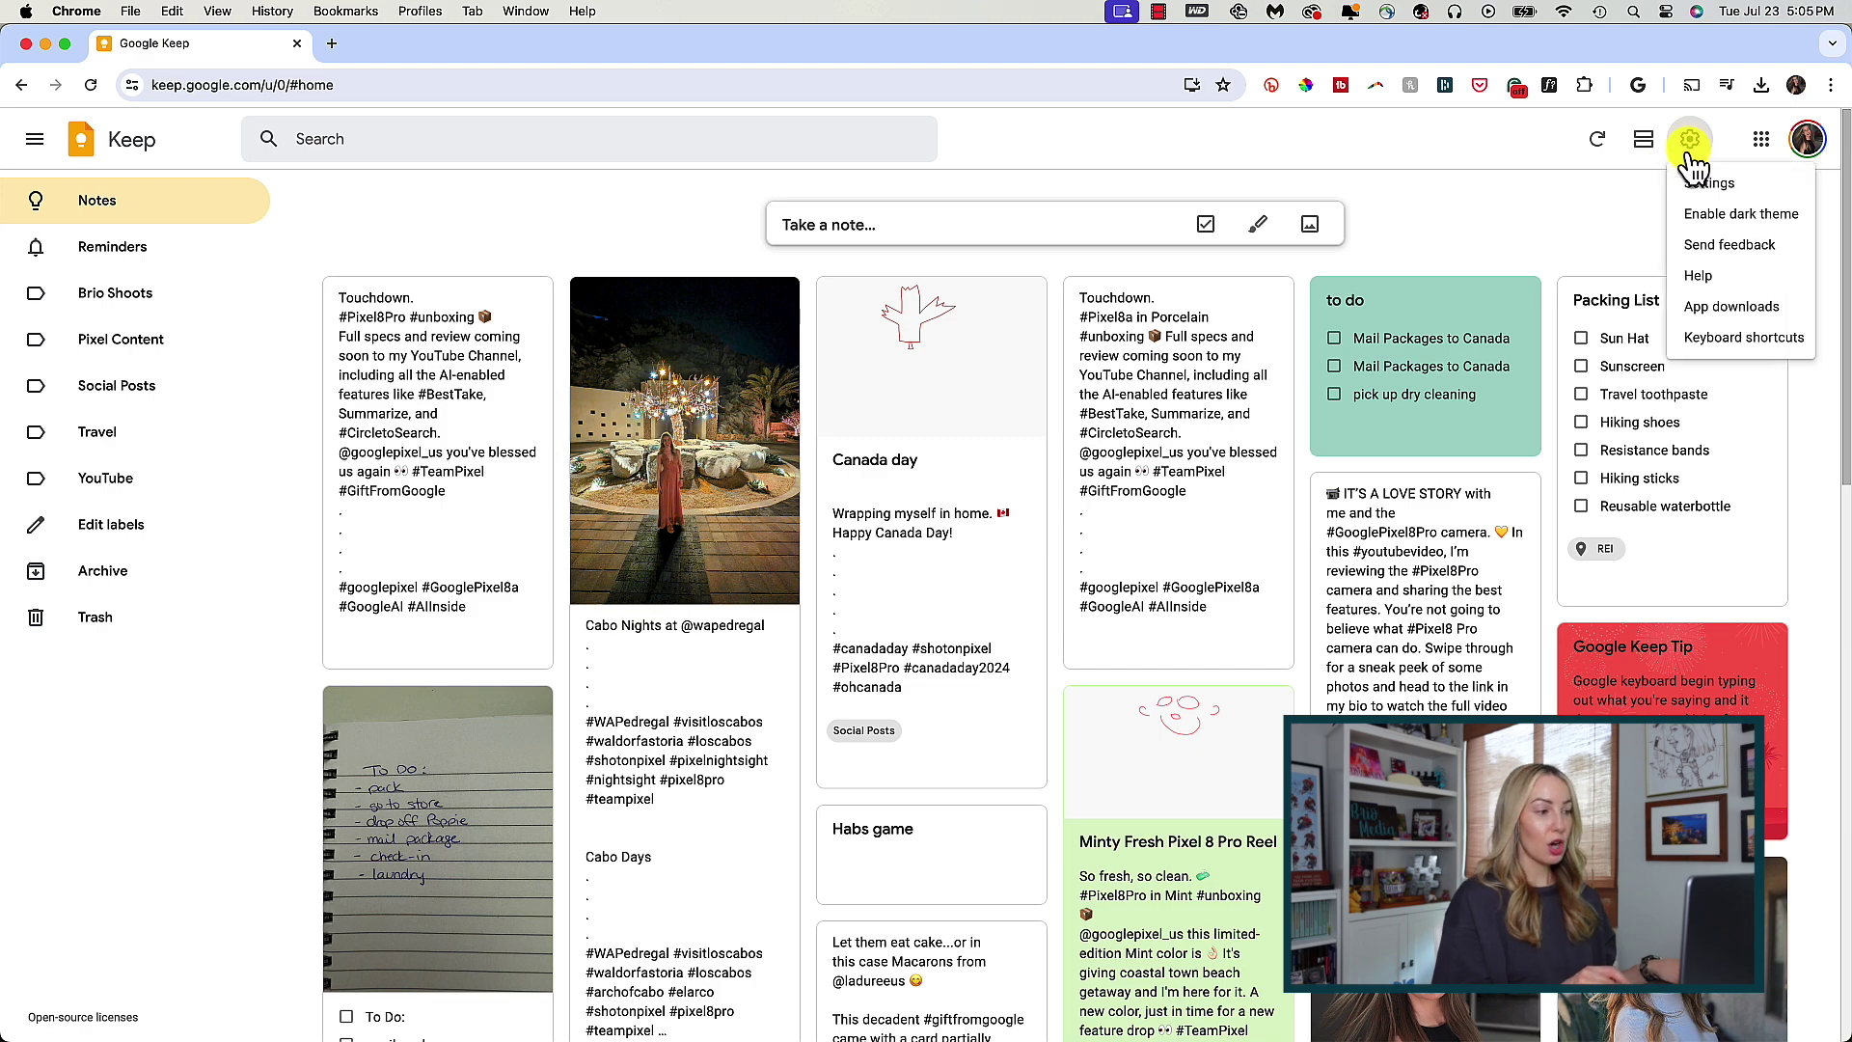
pyautogui.click(1702, 220)
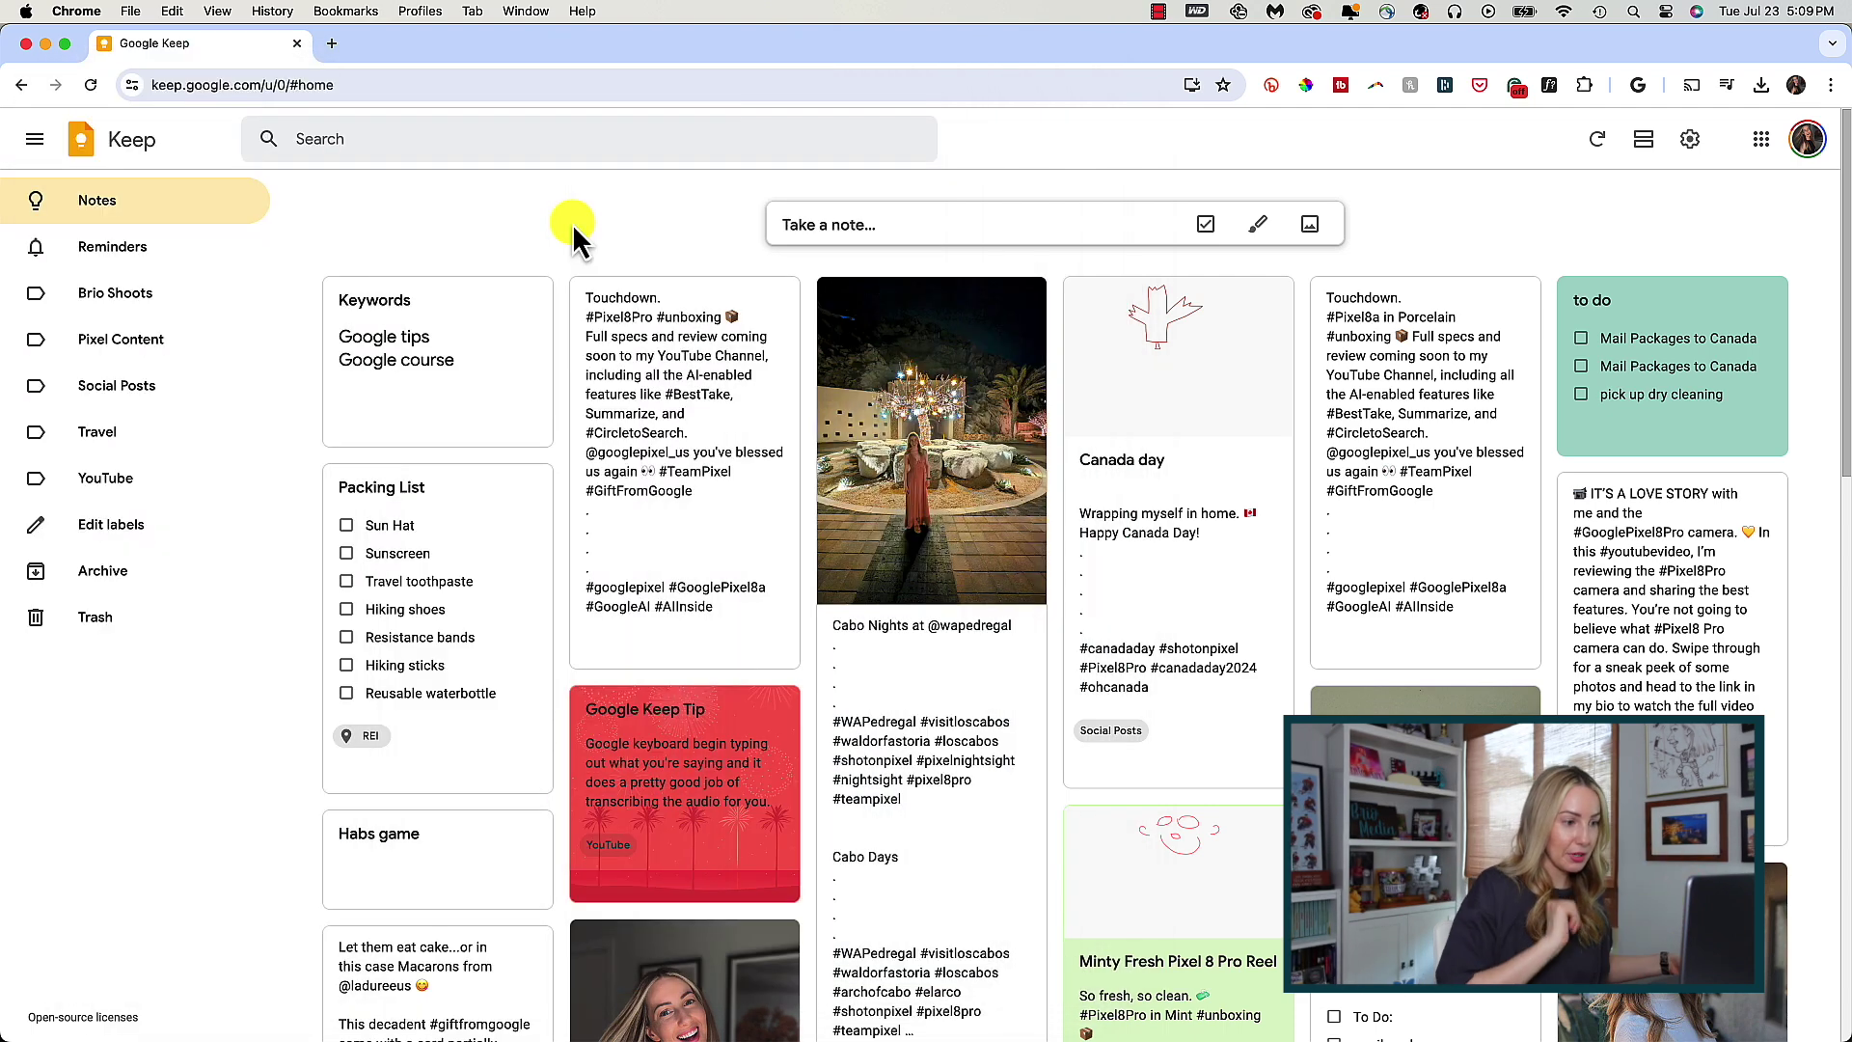
# - Refresh Google Keep so the Keywords note syncs its new lines
pyautogui.click(1596, 143)
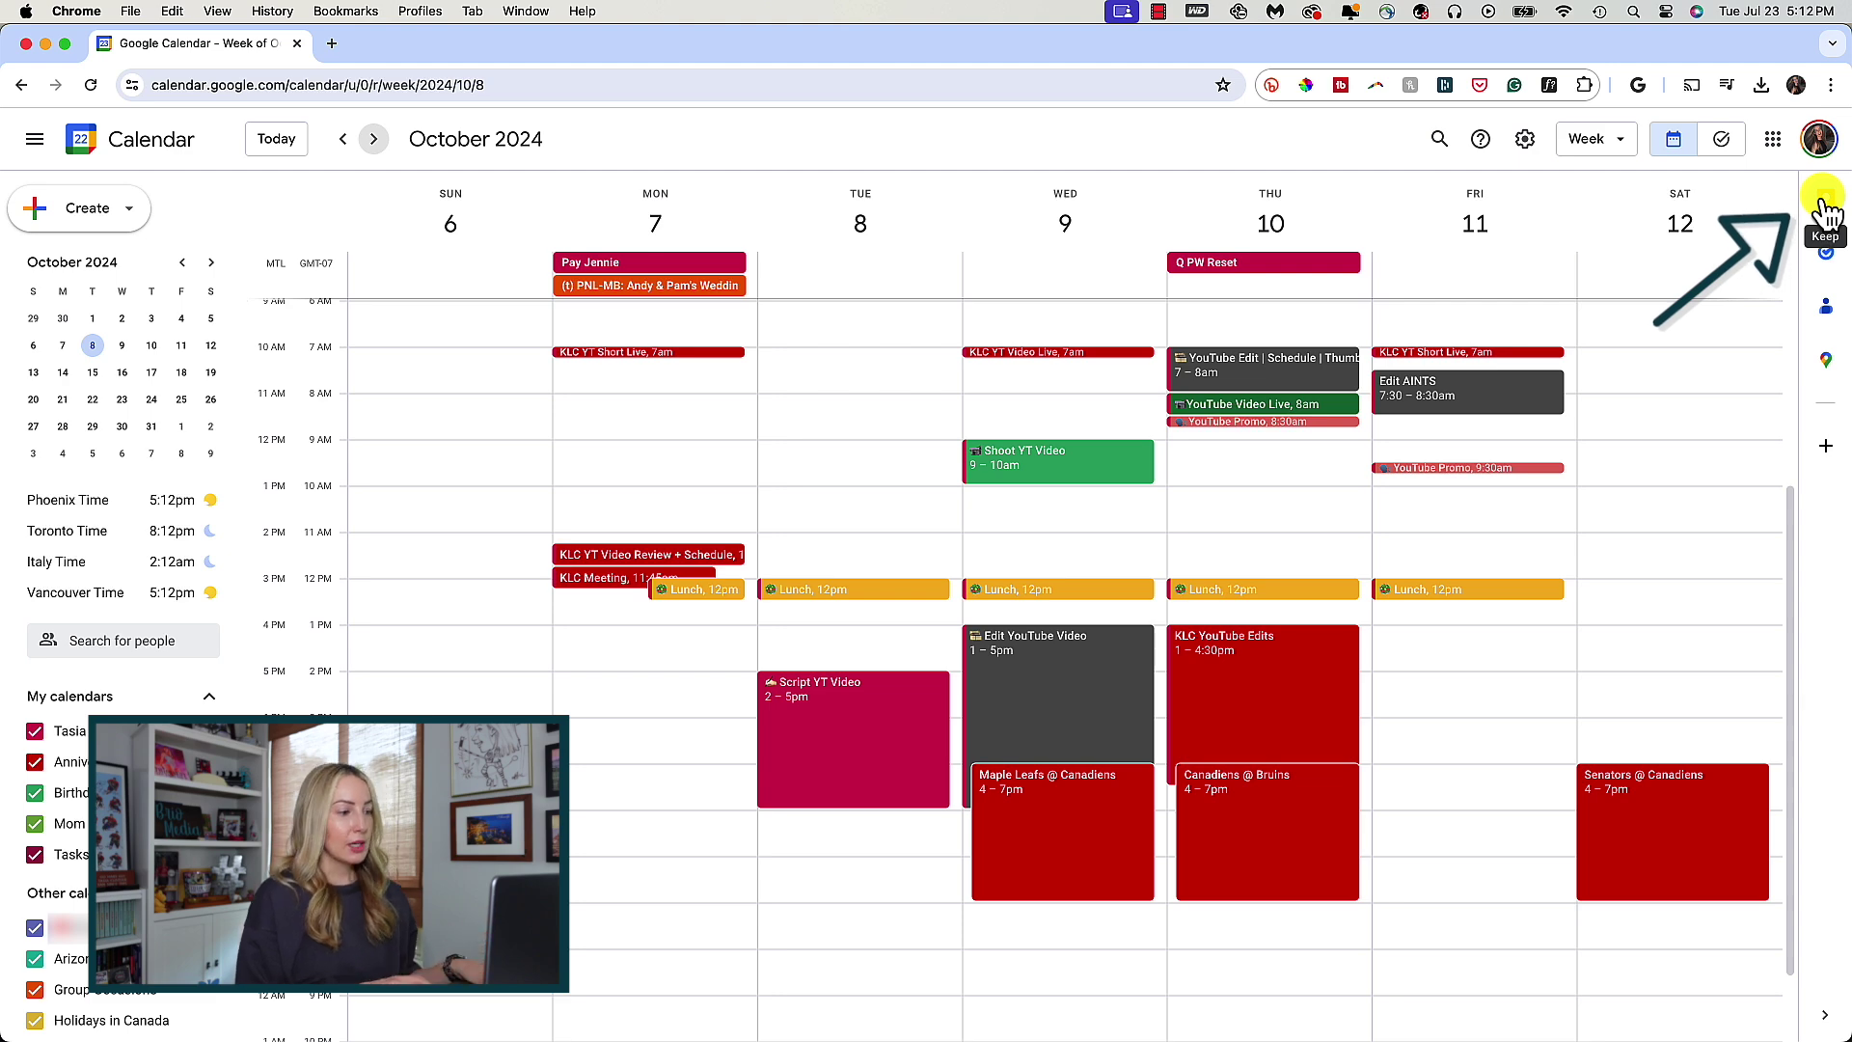
# - Show the Keep notes panel beside the October 6–12 week and scroll through its notes
pyautogui.click(1825, 206)
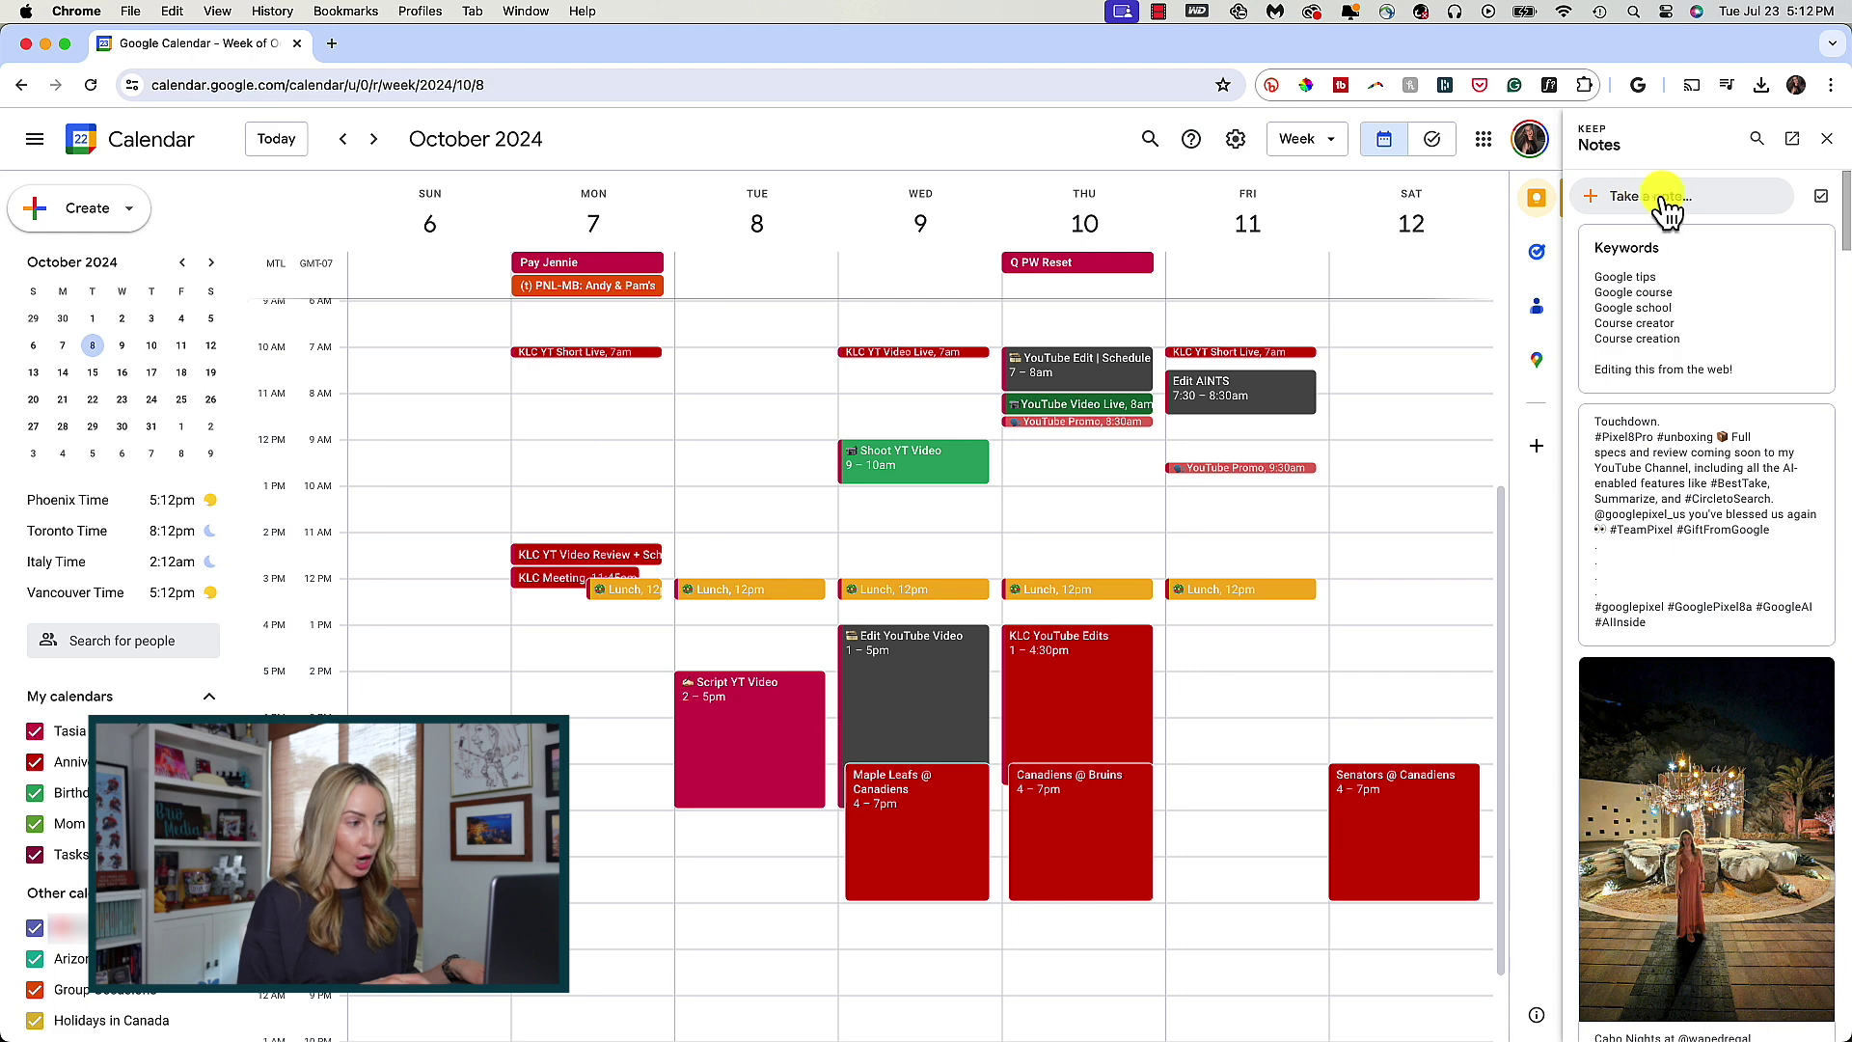
pyautogui.scroll(-5, 1609, 279)
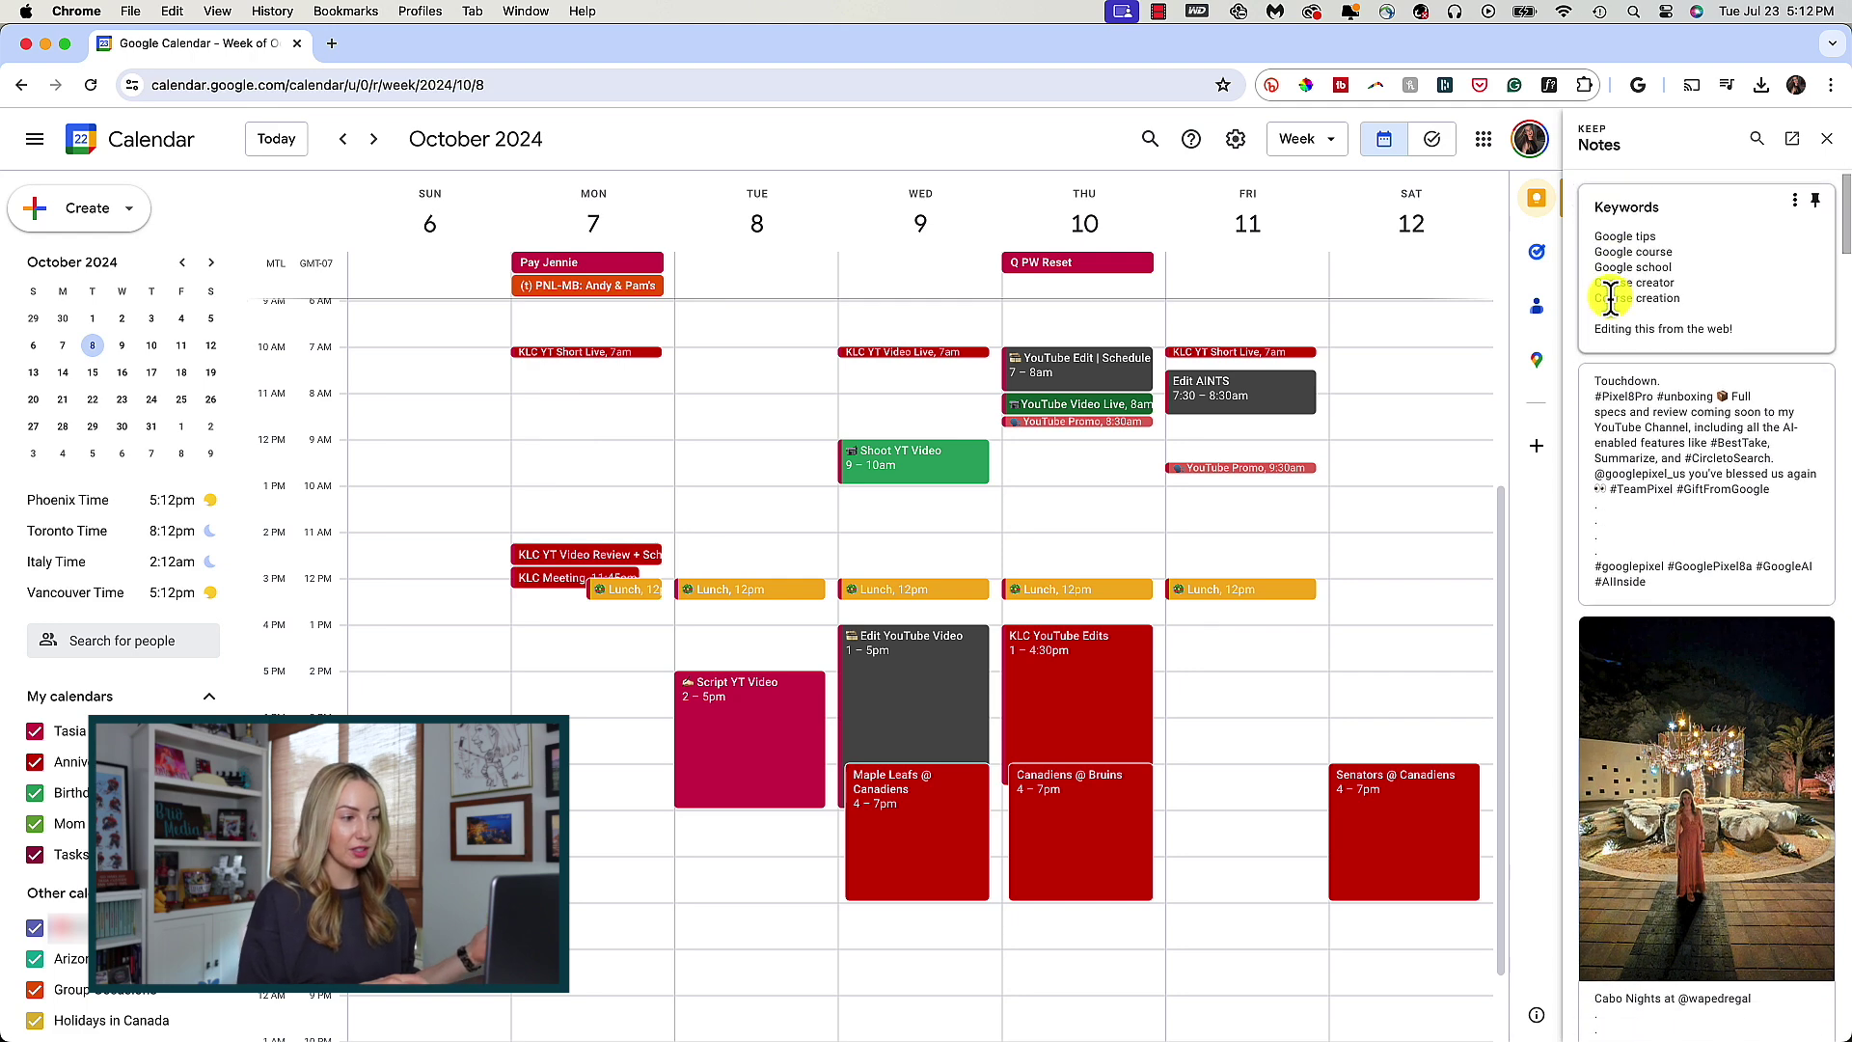
pyautogui.scroll(-10, 1612, 297)
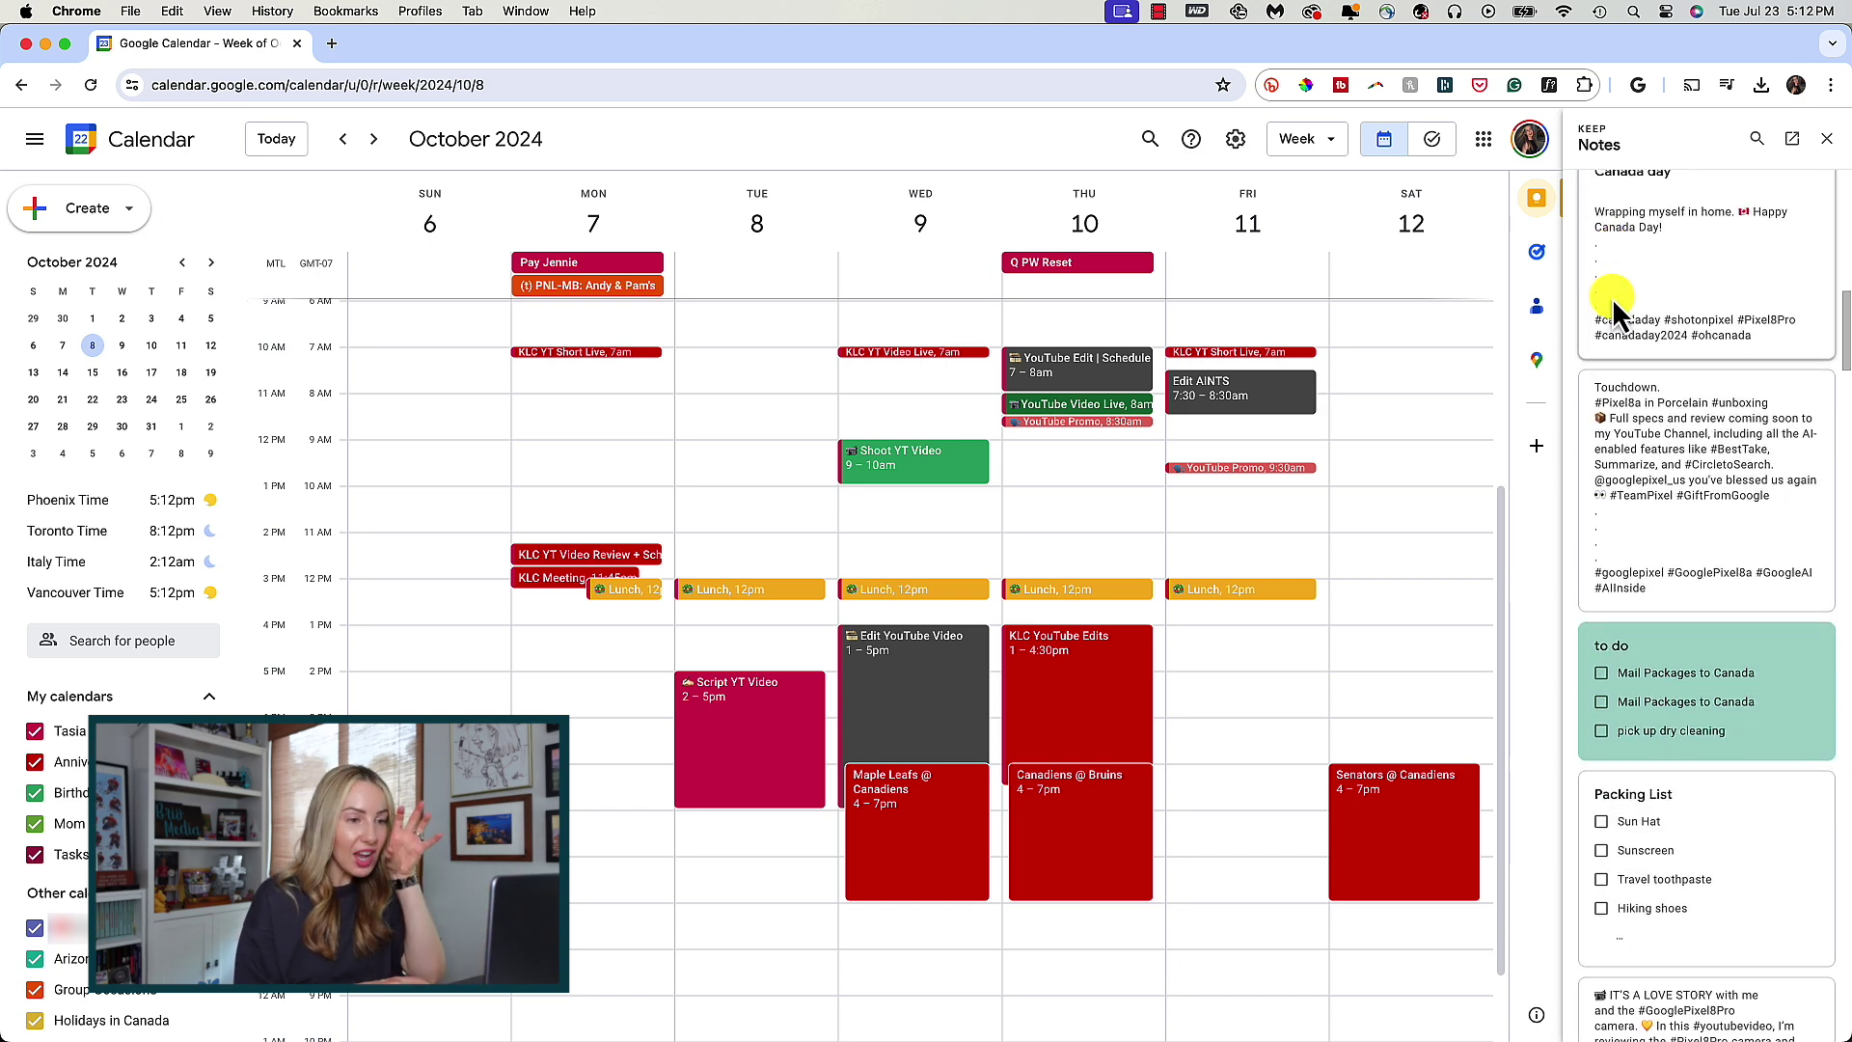
pyautogui.scroll(1, 1611, 297)
pyautogui.scroll(4, 1619, 332)
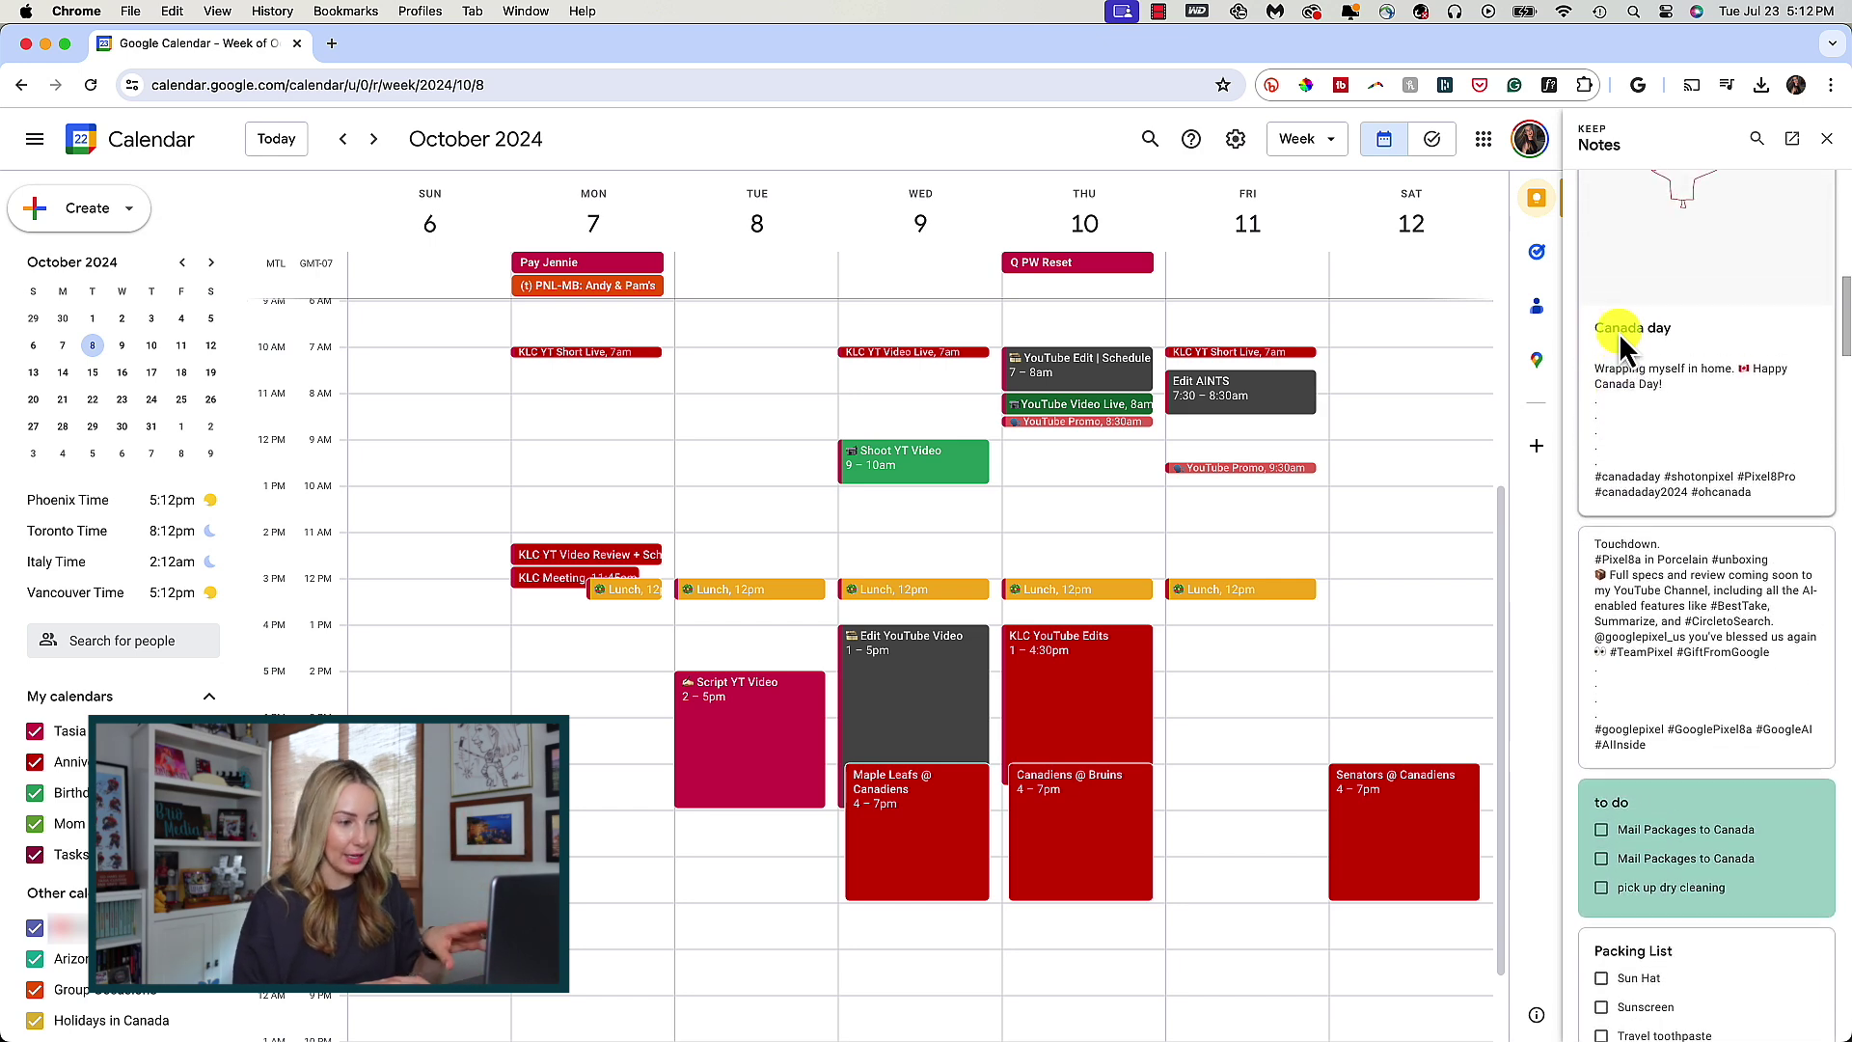
pyautogui.scroll(3, 1618, 332)
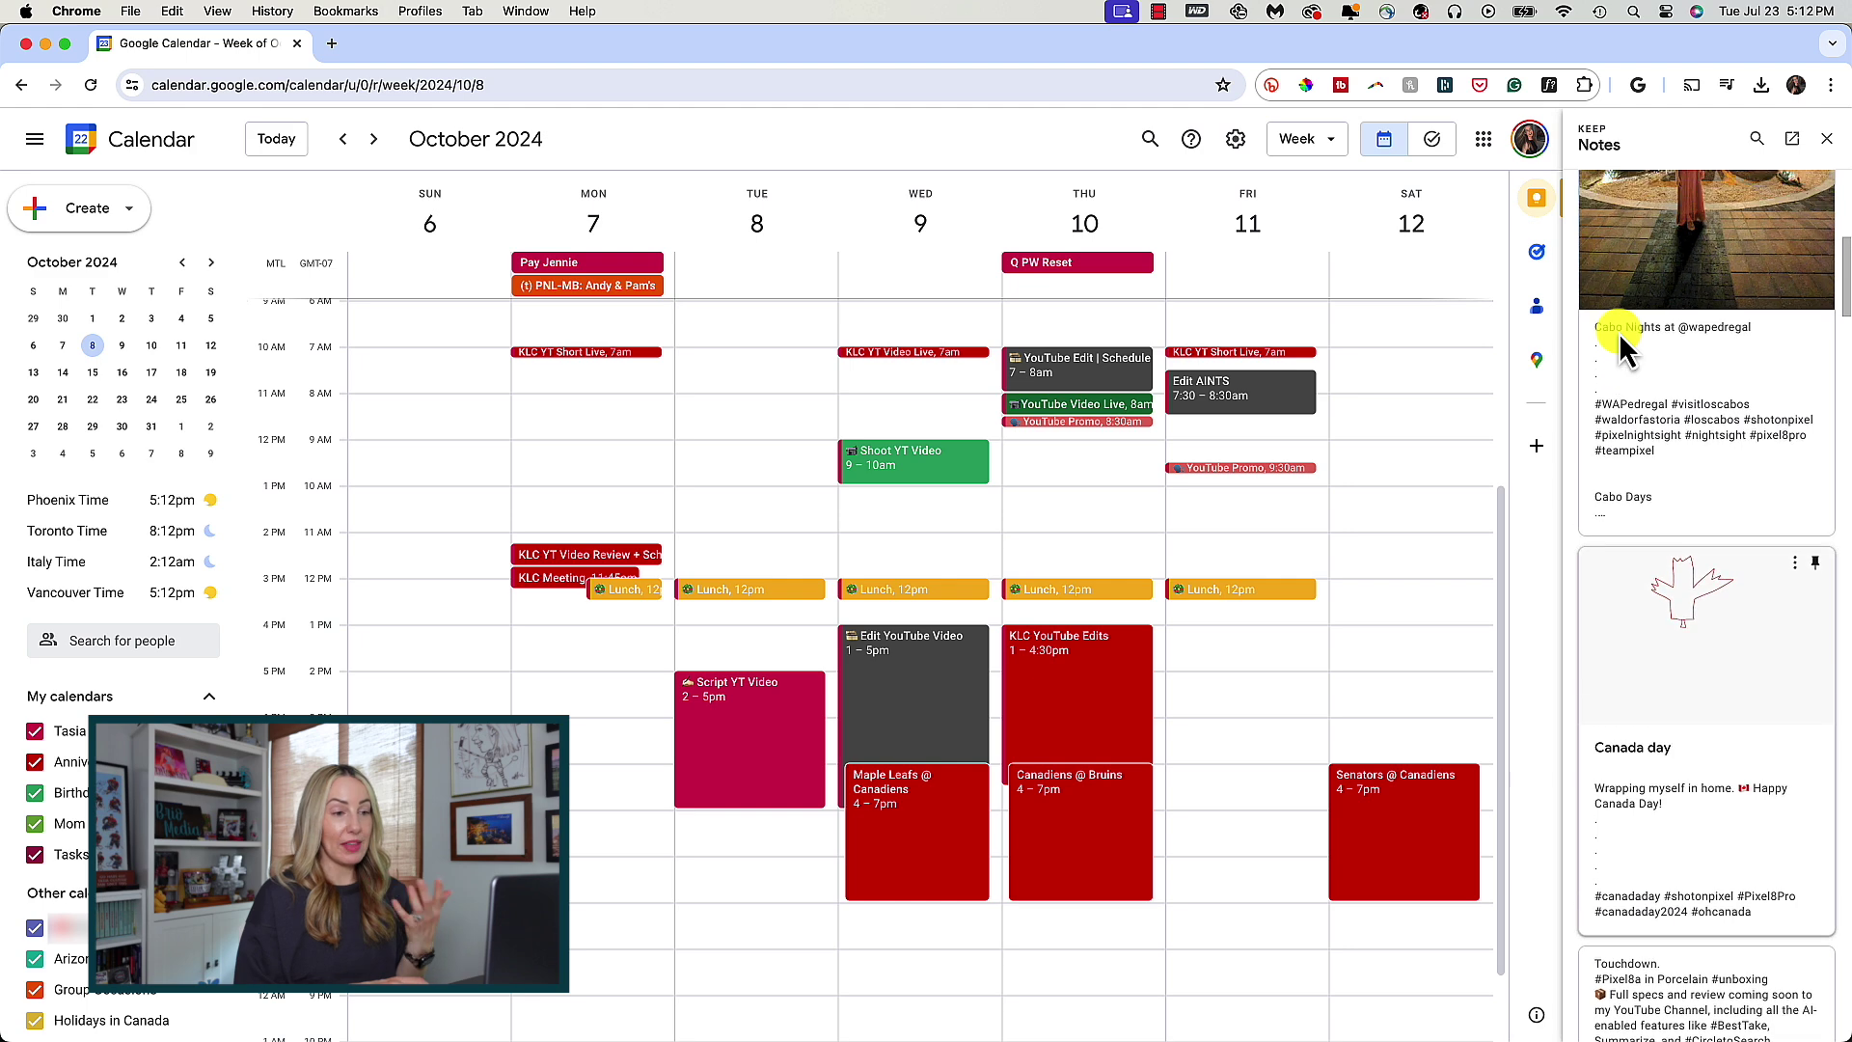
pyautogui.scroll(2, 1618, 332)
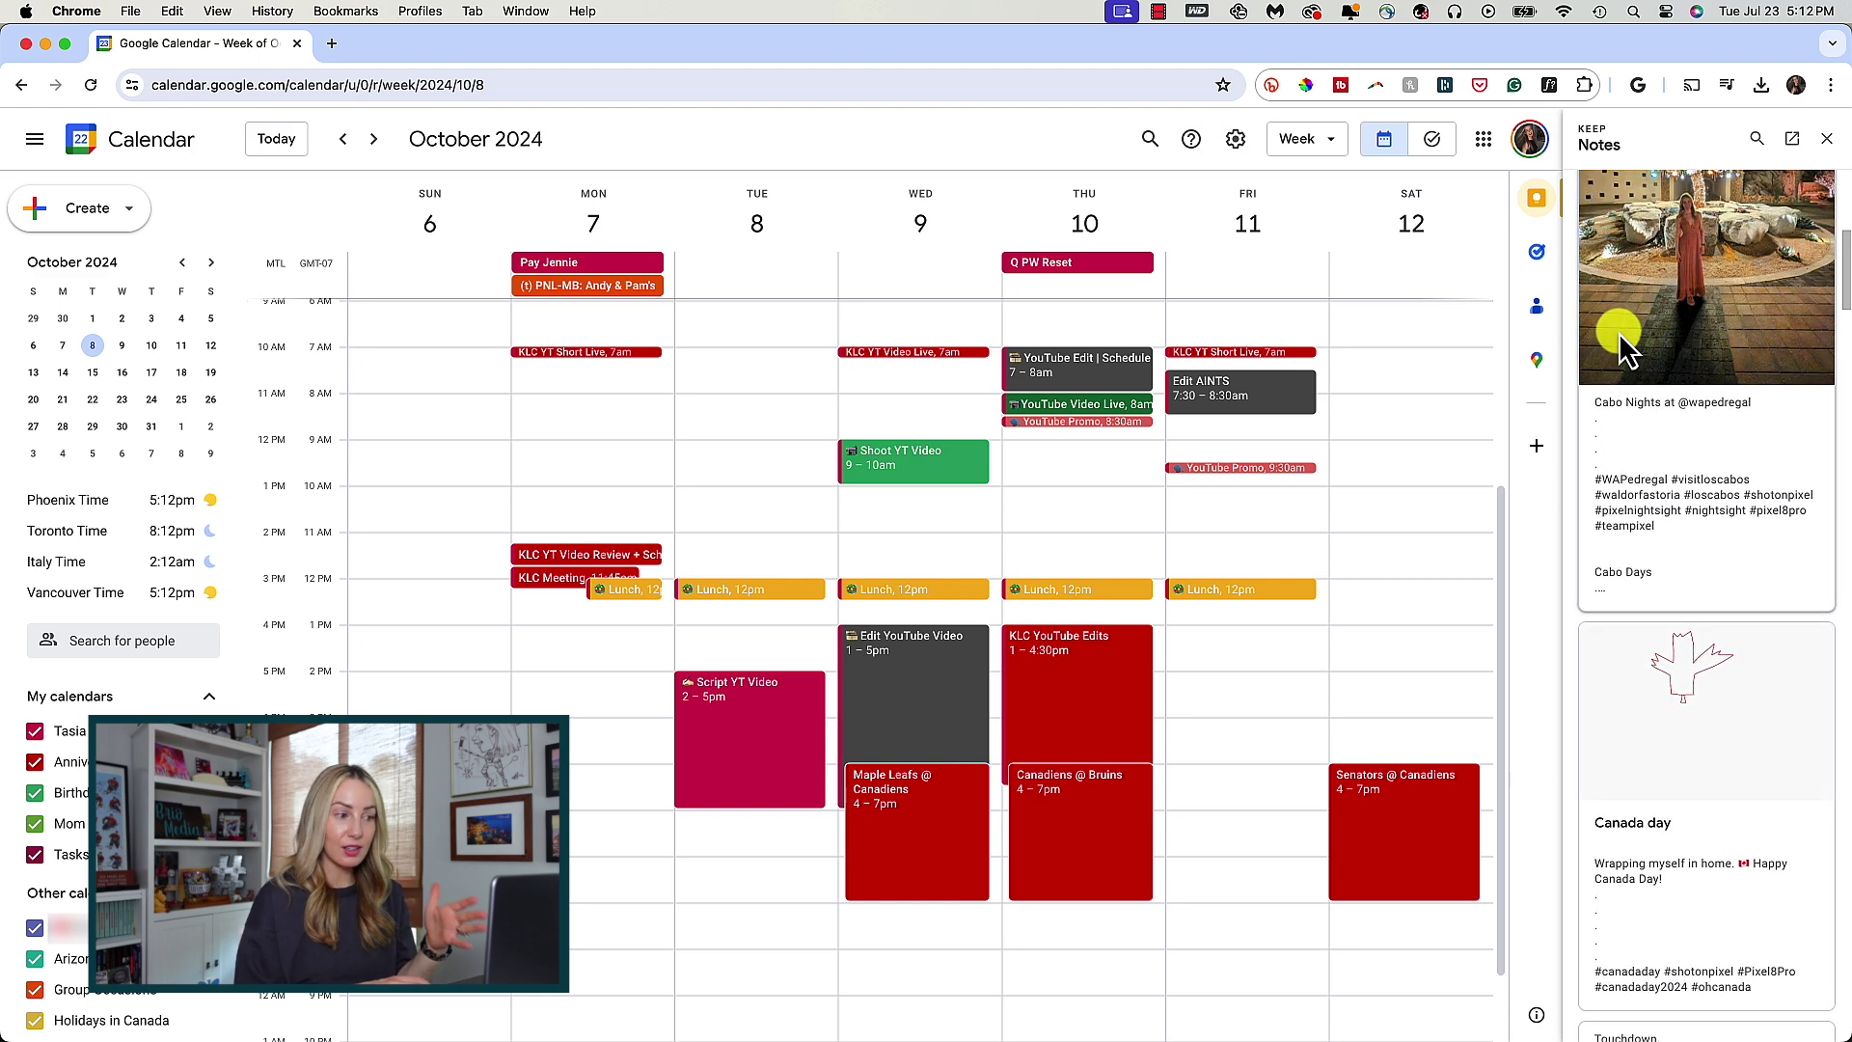
pyautogui.scroll(6, 1618, 332)
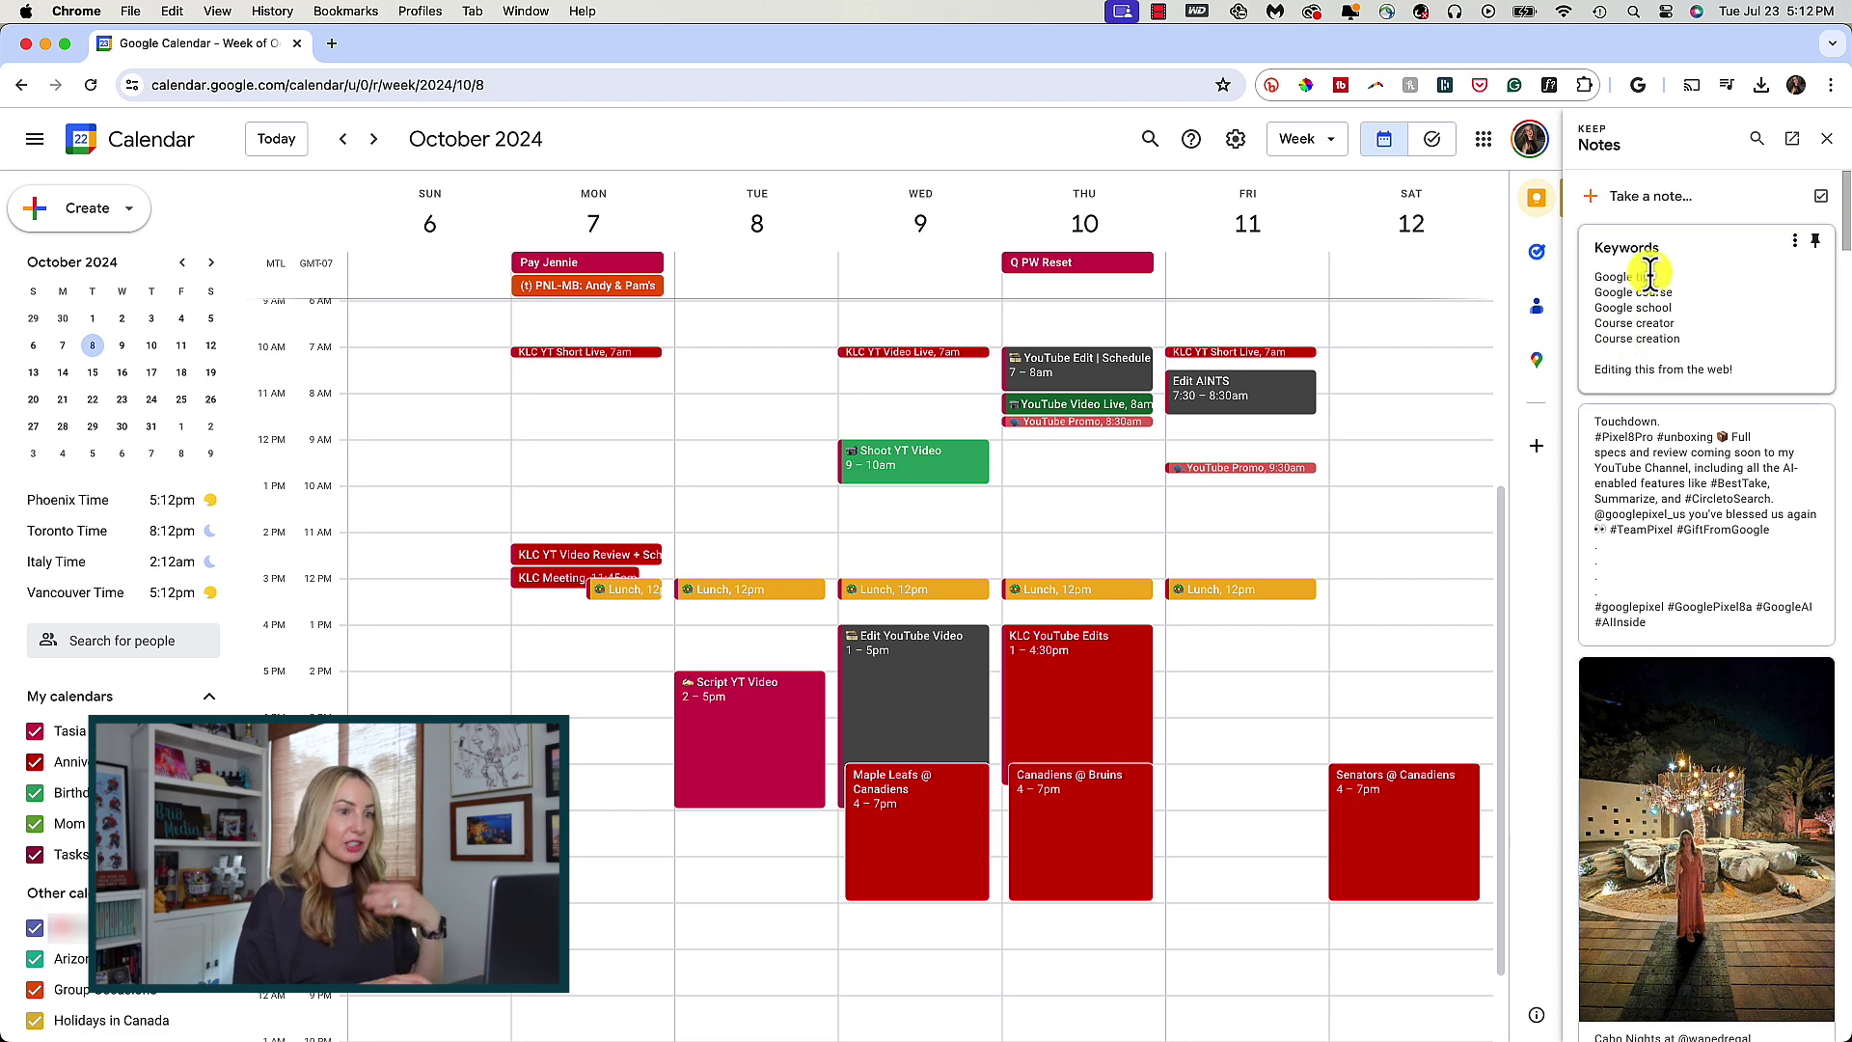
# - Expand the Take a note… editor at the top of the Keep side panel
pyautogui.click(1650, 202)
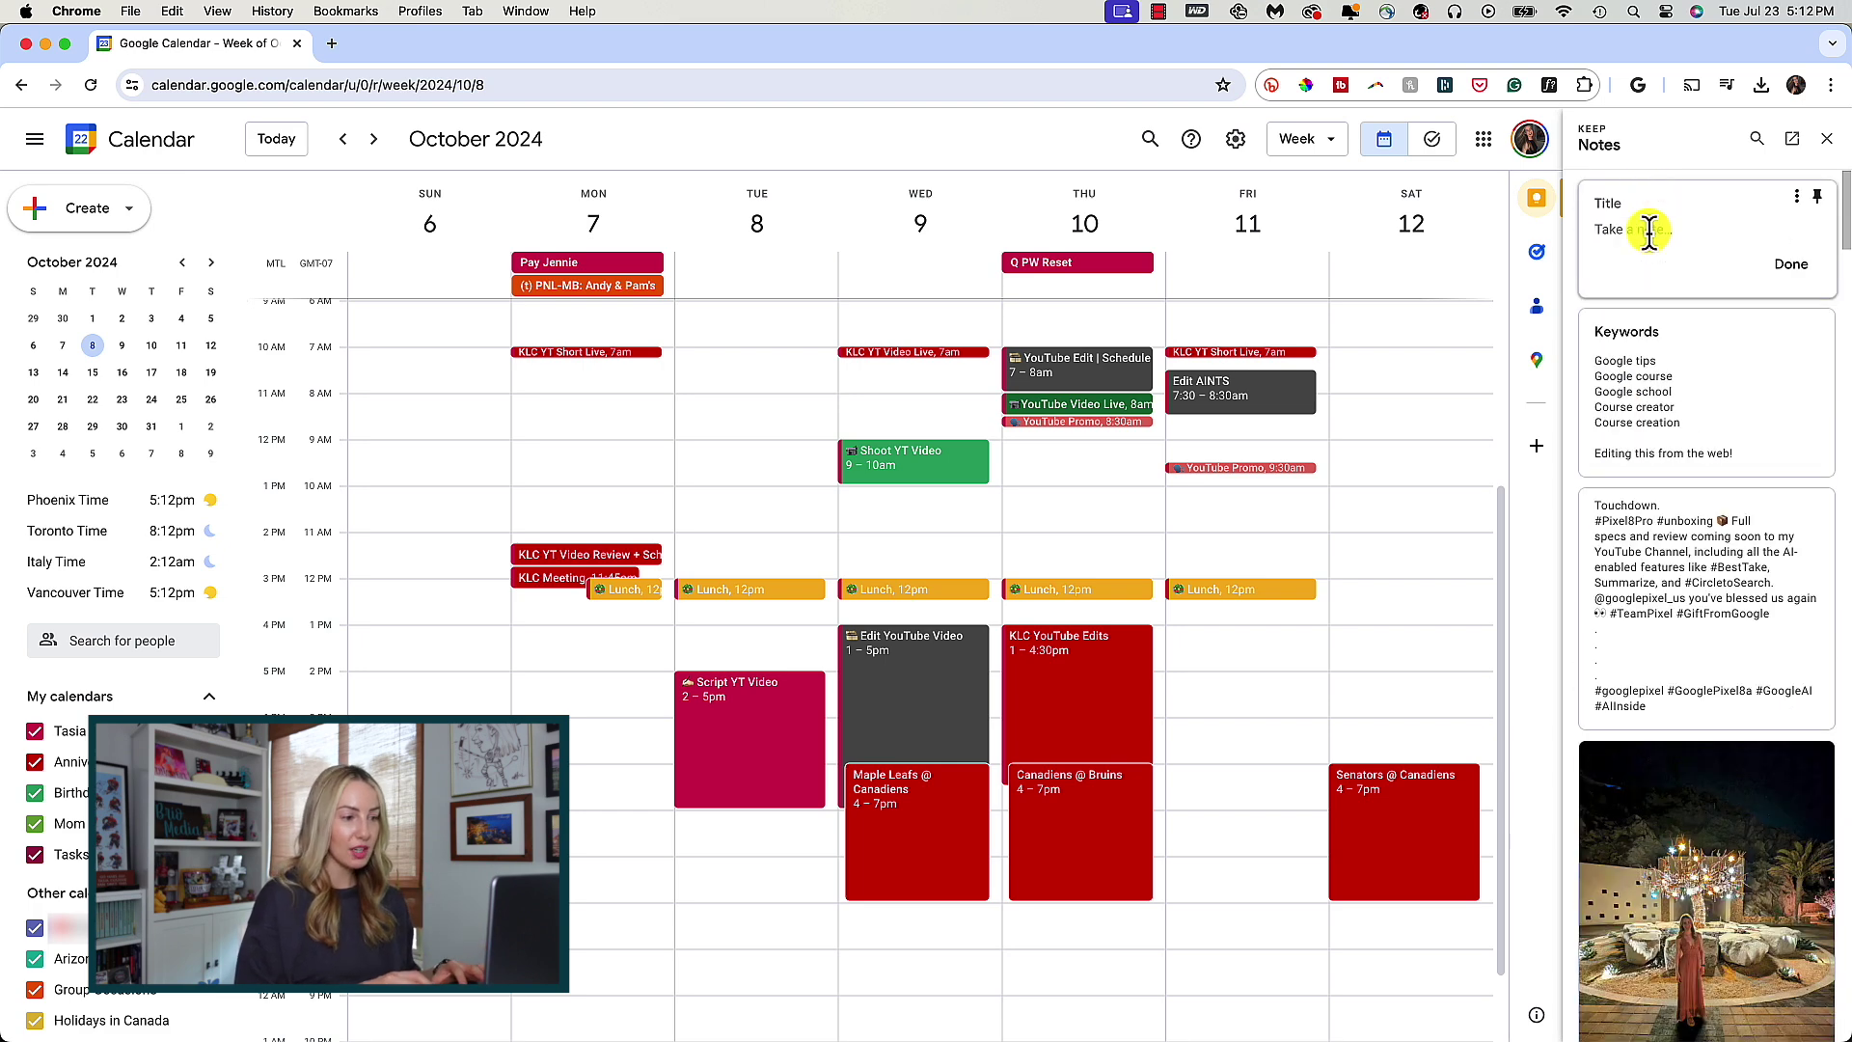